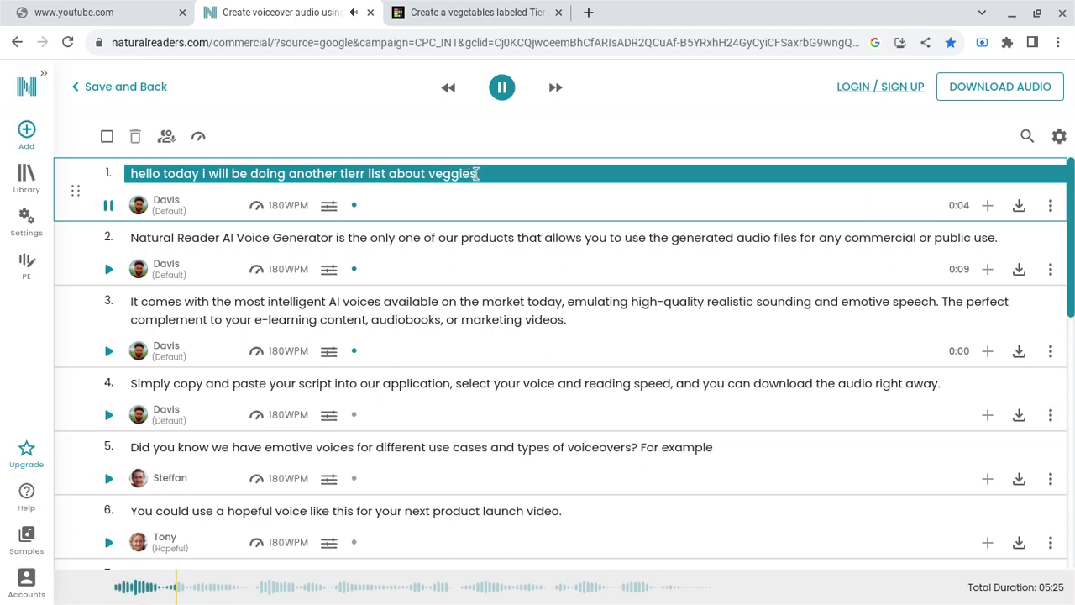
- Stop the playback and replace the first script line with "i know im not a veggie kid so ill see what i like"
{"action": "left_click_drag", "start_coordinate": [477, 174], "coordinate": [463, 174]}
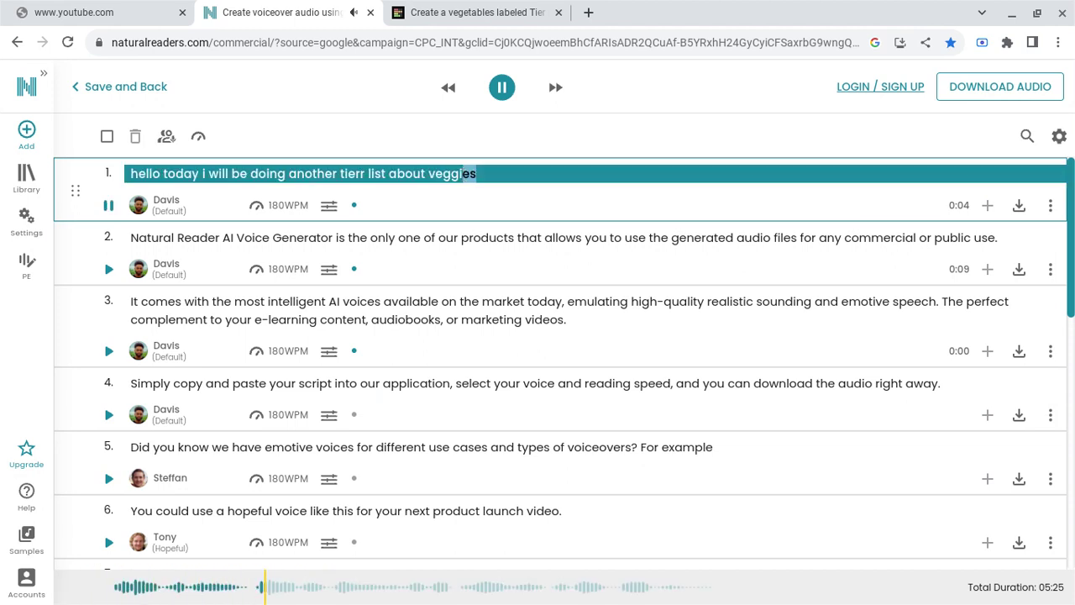
{"action": "left_click", "coordinate": [504, 88]}
{"action": "triple_click", "coordinate": [462, 179]}
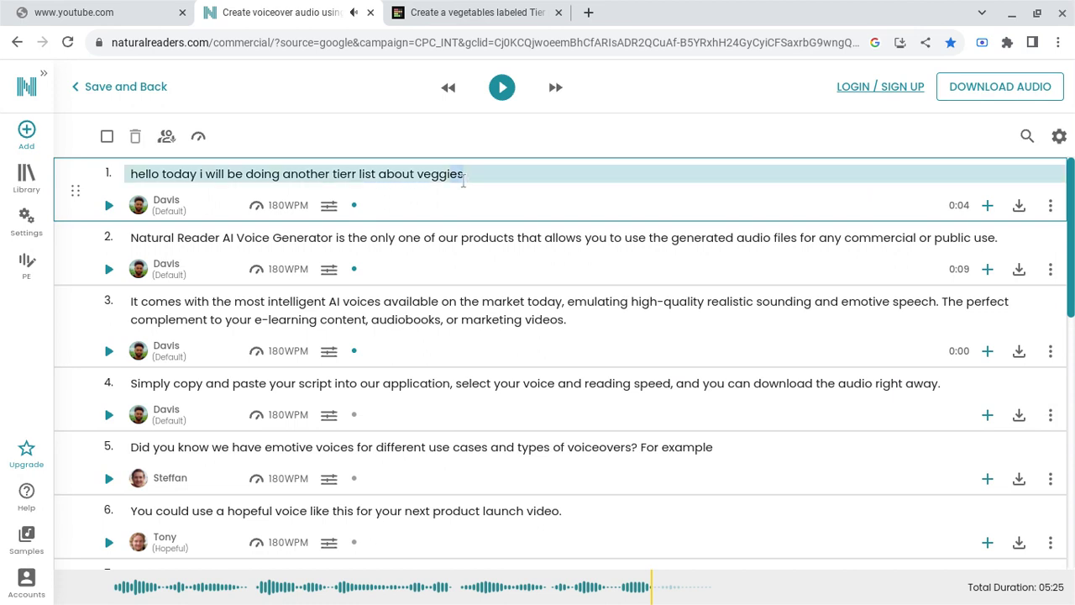
{"action": "left_click_drag", "start_coordinate": [451, 178], "coordinate": [296, 172]}
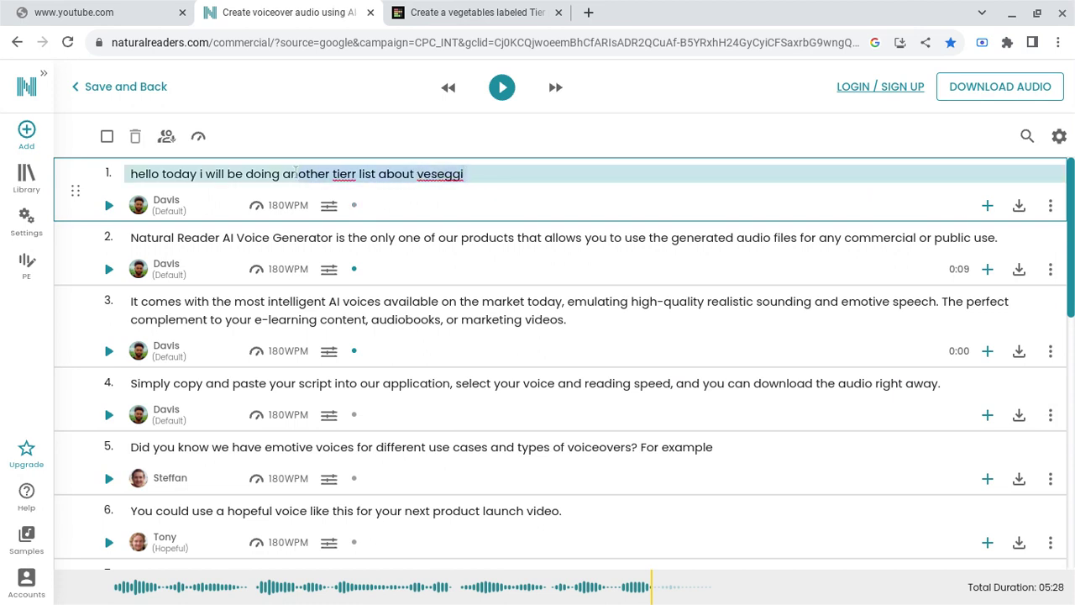
{"action": "key", "text": "BackSpace"}
{"action": "key", "text": "BackSpace"}
{"action": "key", "text": "BackSpace"}
{"action": "key", "text": "BackSpace"}
{"action": "key", "text": "BackSpace"}
{"action": "key", "text": "BackSpace"}
{"action": "key", "text": "BackSpace"}
{"action": "key", "text": "BackSpace"}
{"action": "key", "text": "BackSpace"}
{"action": "key", "text": "BackSpace"}
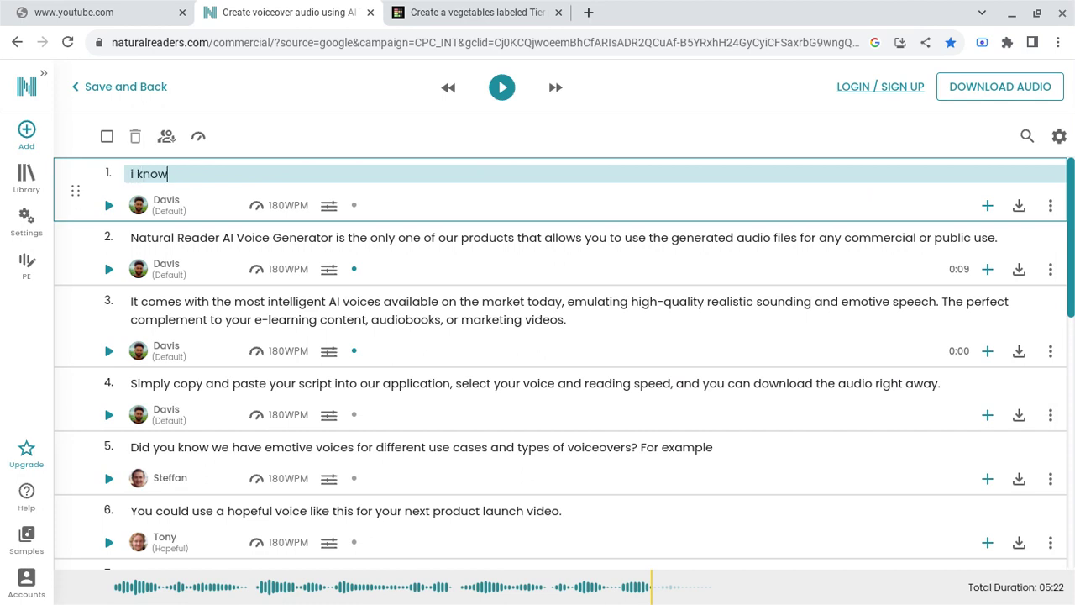
{"action": "type", "text": "ot a veggie kid so ill see what"}
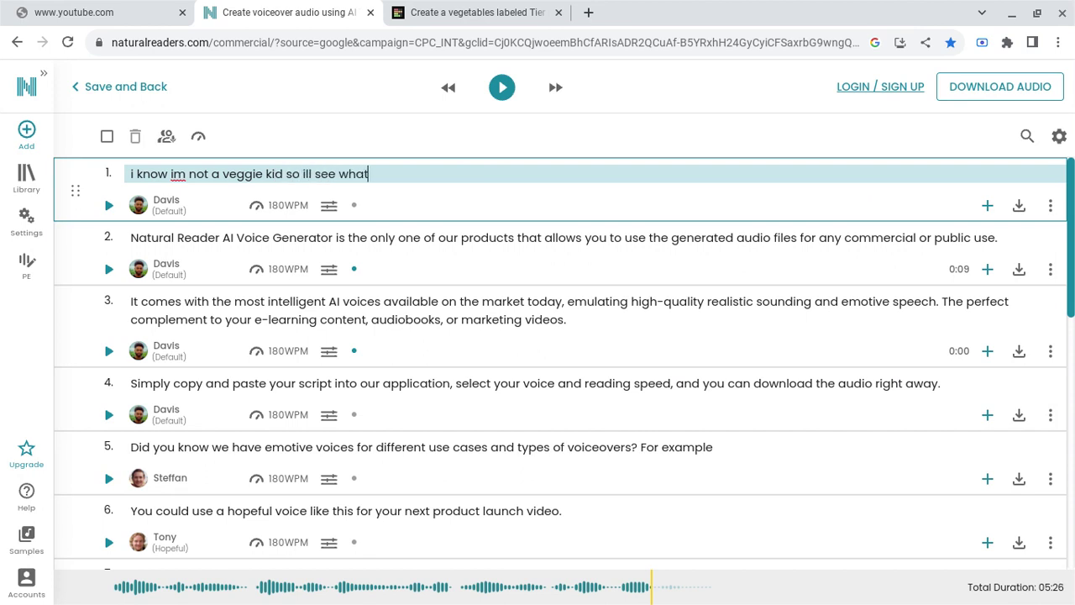
{"action": "type", "text": " i like"}
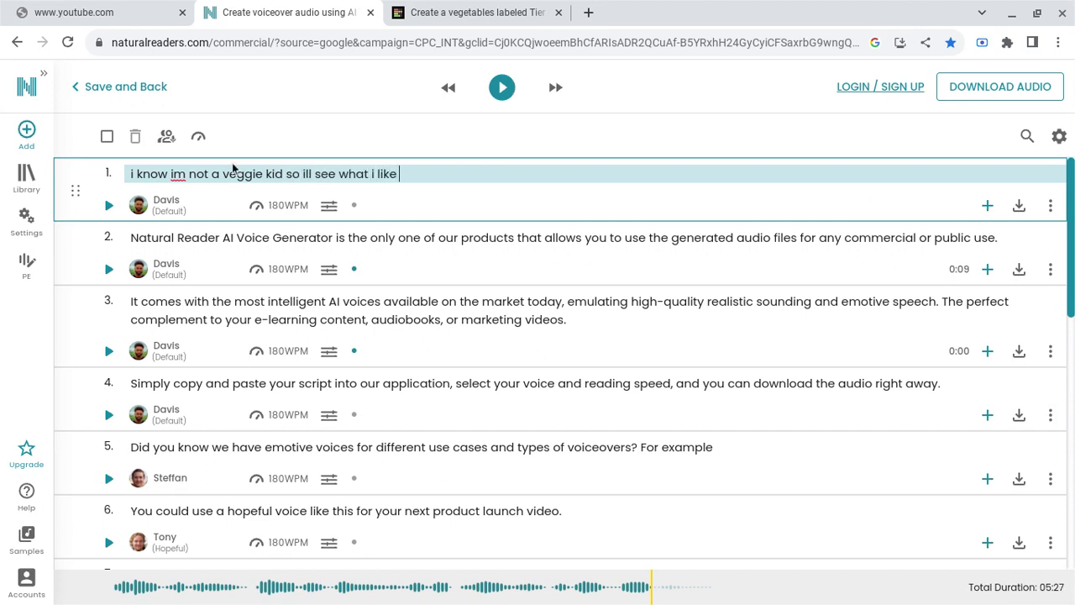
- Play the voiceover of the first script line, then stop the playback
{"action": "left_click", "coordinate": [504, 87]}
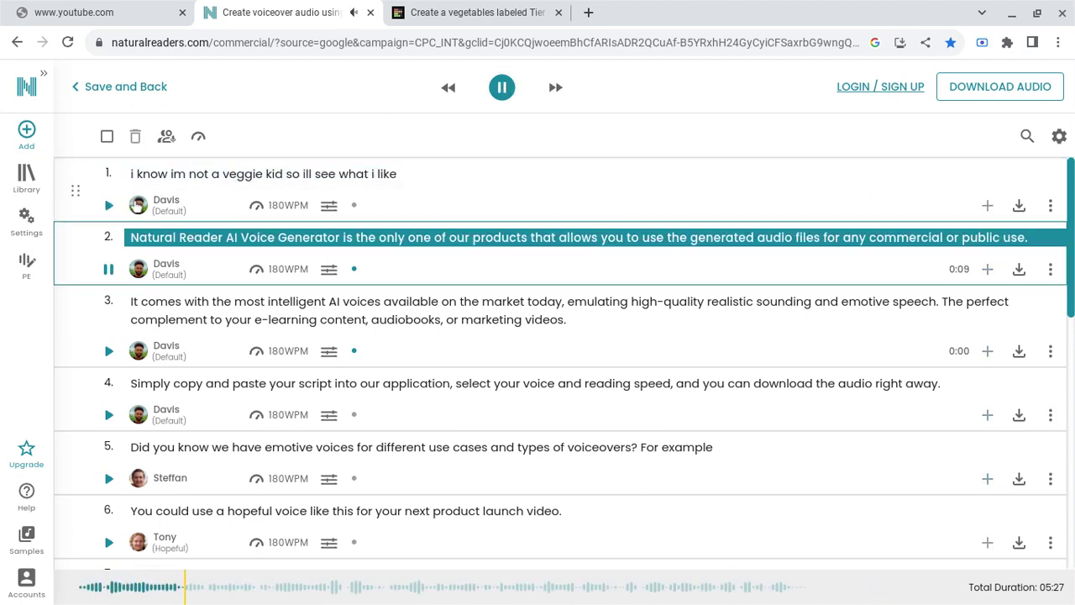
{"action": "left_click", "coordinate": [110, 204]}
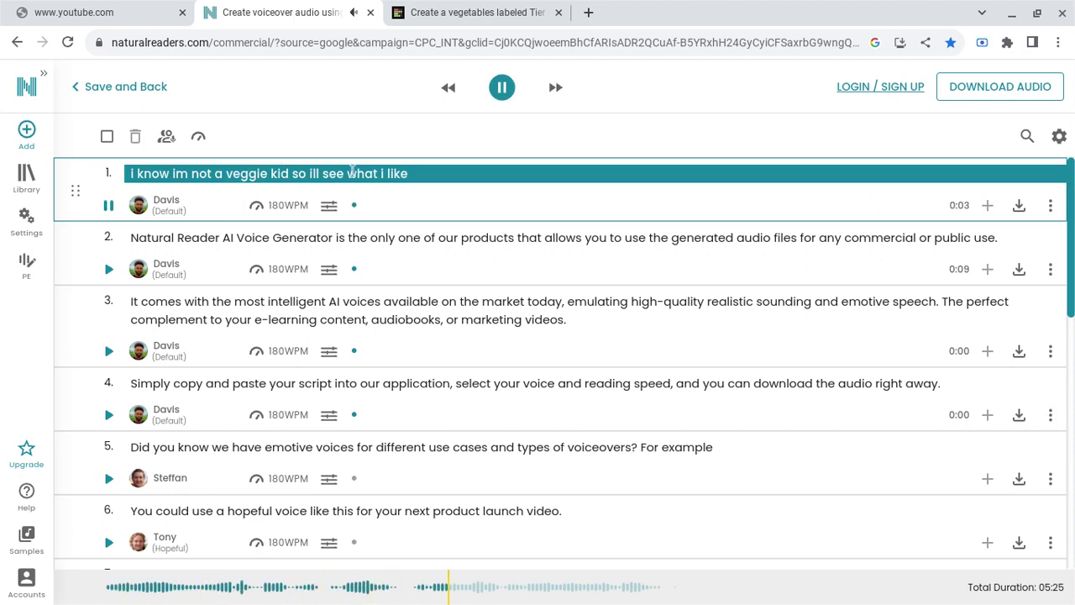
{"action": "left_click", "coordinate": [503, 89]}
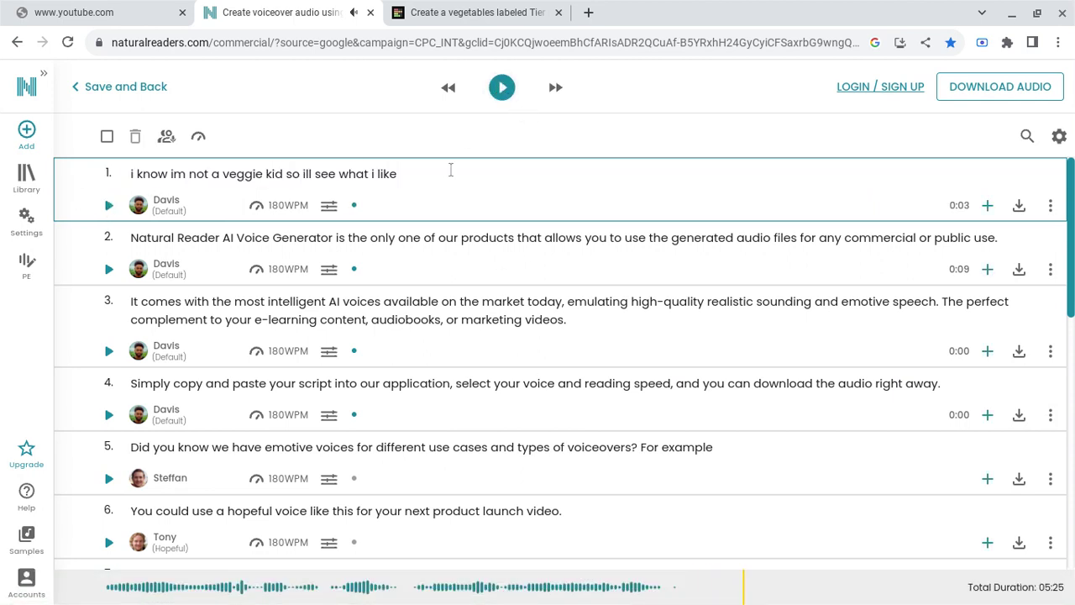
- Clear all text from the first script line
{"action": "left_click_drag", "start_coordinate": [429, 171], "coordinate": [152, 171]}
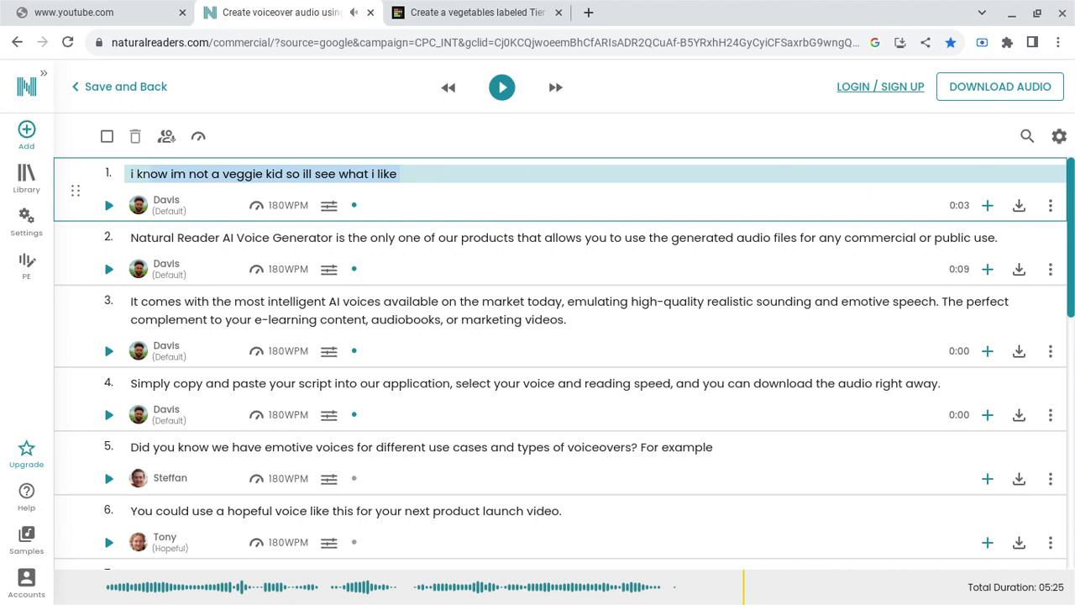
{"action": "key", "text": "BackSpace"}
{"action": "key", "text": "BackSpace"}
{"action": "mouse_move", "coordinate": [537, 596]}
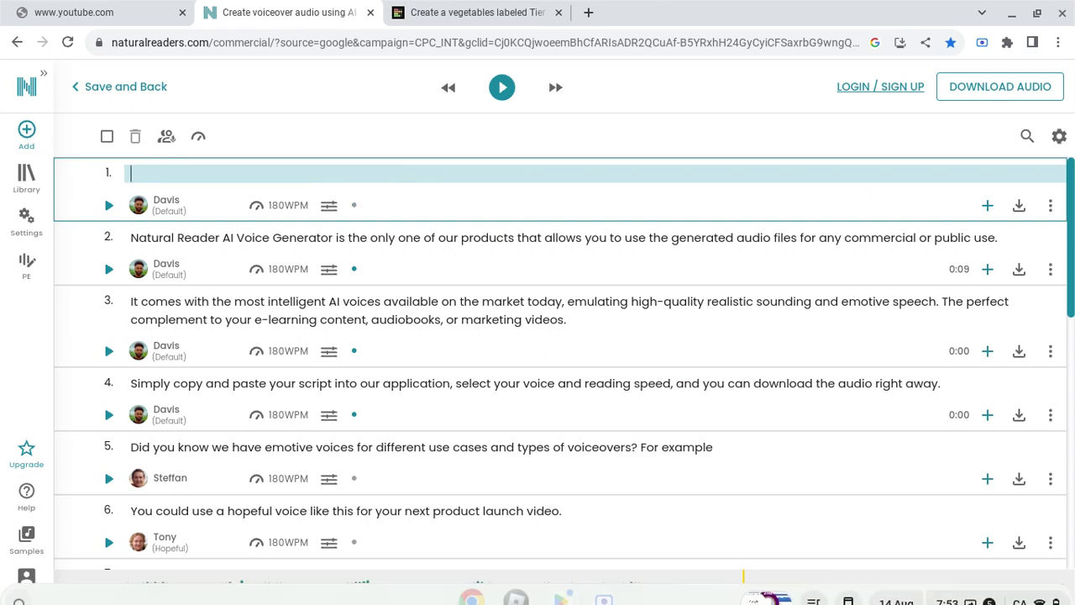
{"action": "left_click", "coordinate": [604, 585]}
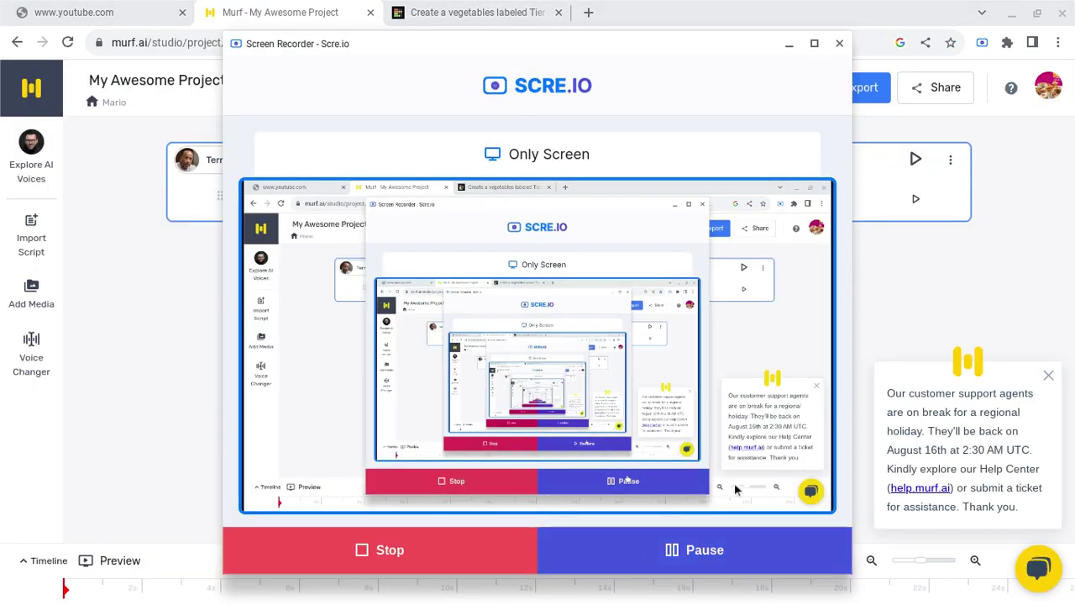
- In Murf, generate and play the audio for the block "i had to switch ai because of how terrible it was"
{"action": "left_click", "coordinate": [921, 286]}
{"action": "left_click", "coordinate": [915, 161]}
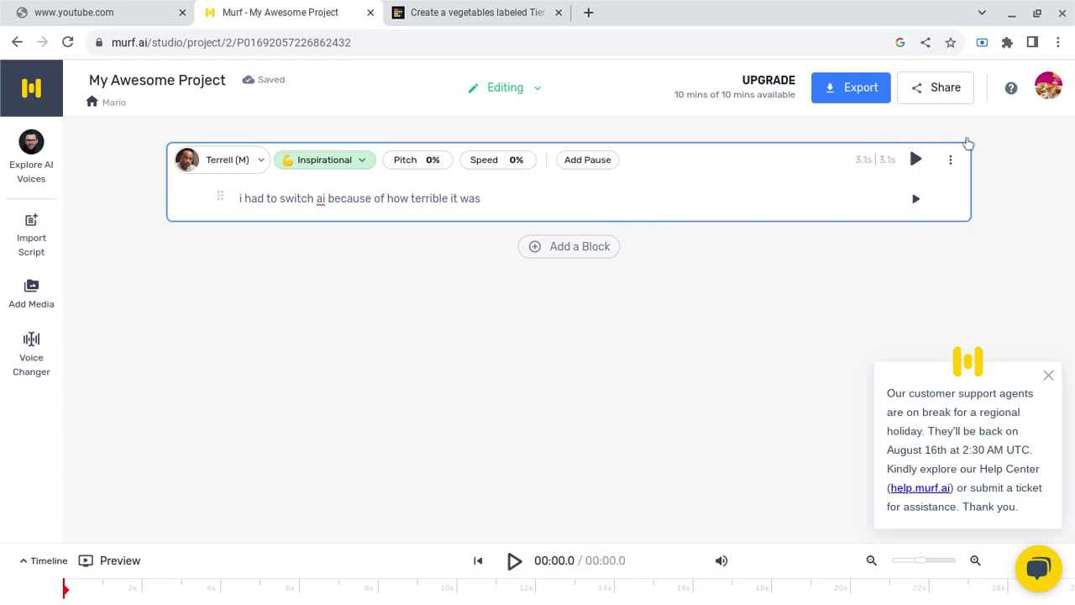
{"action": "left_click", "coordinate": [914, 202]}
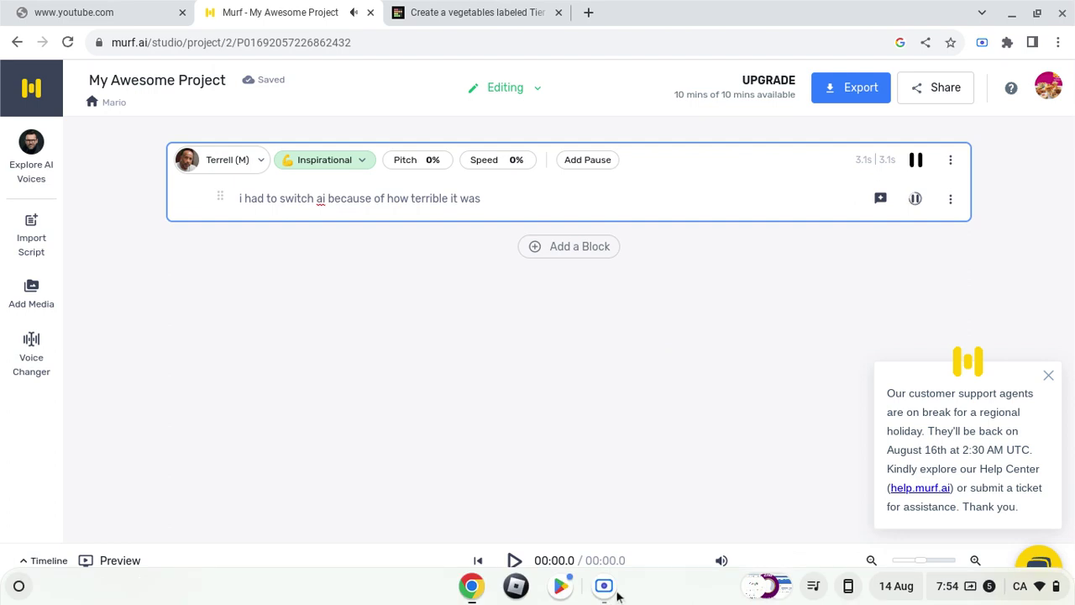
{"action": "left_click", "coordinate": [604, 585]}
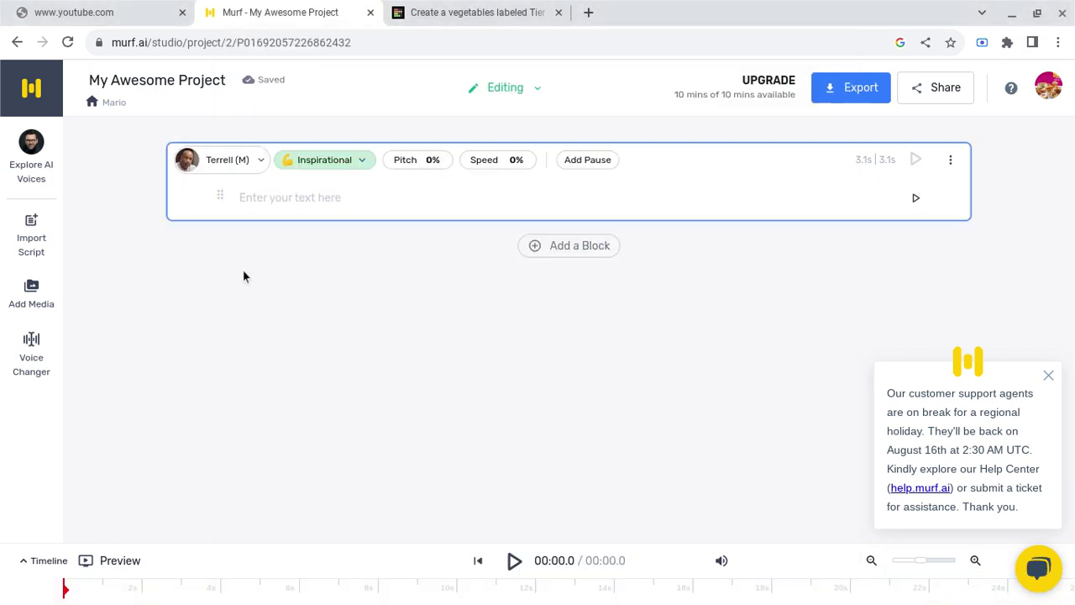
- Enter "alright lets bring the music" in the empty voice block, then generate and play its audio
{"action": "type", "text": "alright lets bring t"}
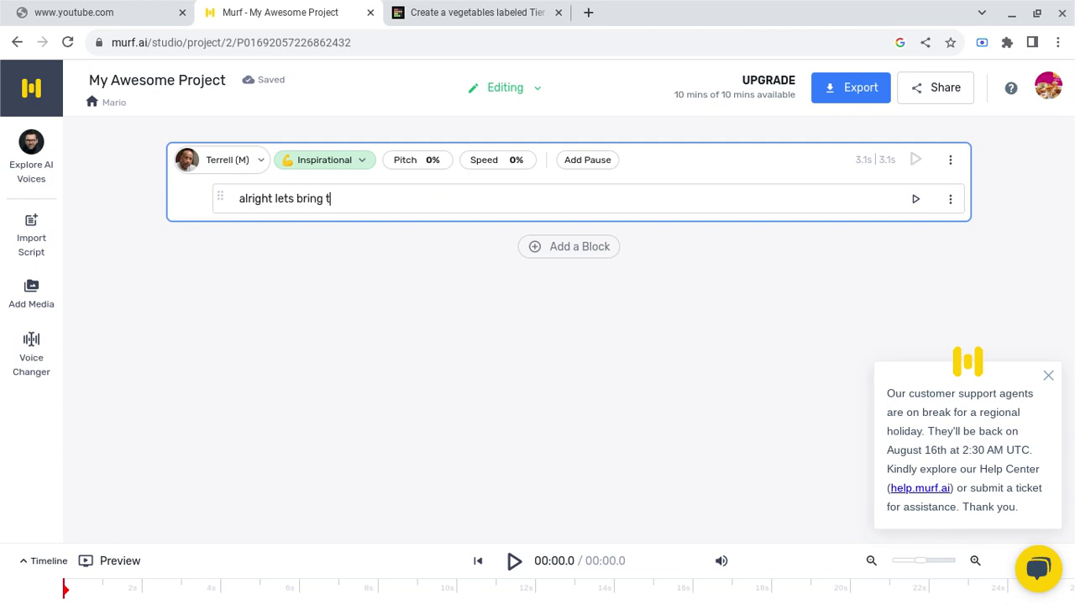
{"action": "type", "text": "he music"}
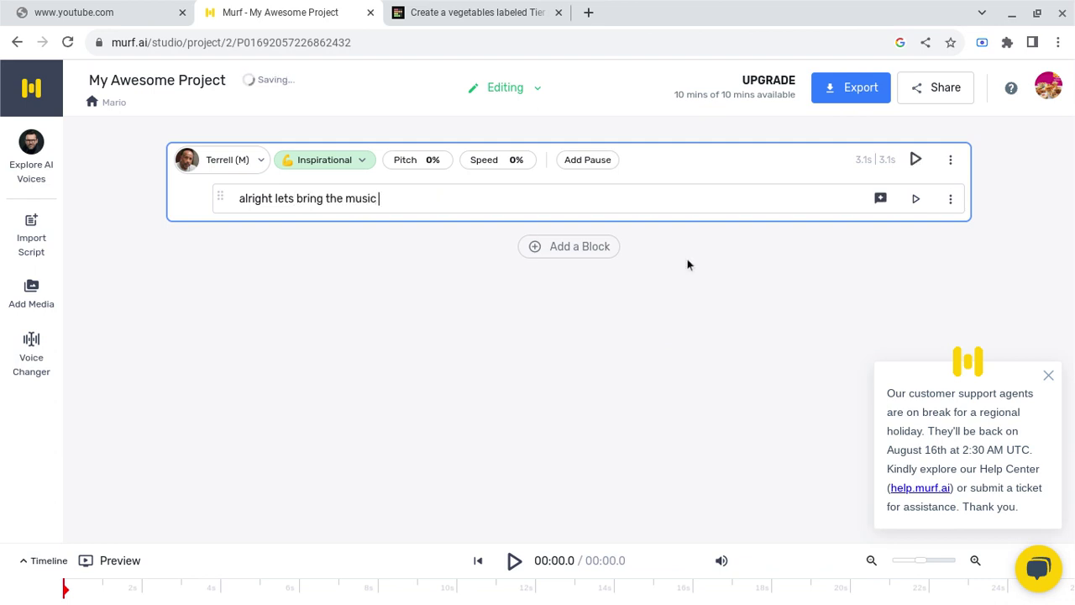
{"action": "left_click", "coordinate": [913, 198]}
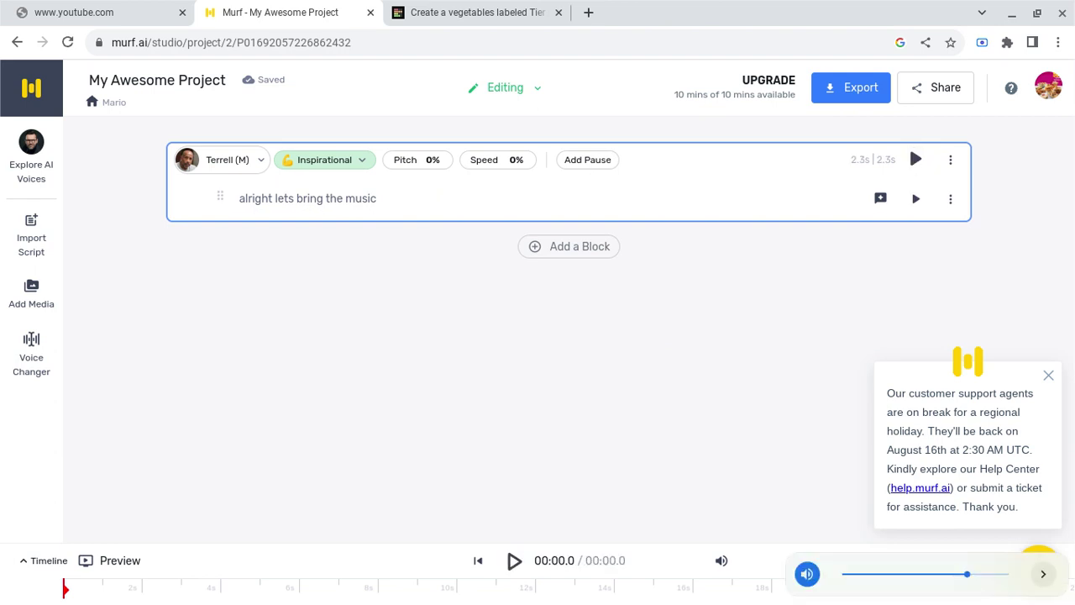
{"action": "left_click", "coordinate": [915, 199]}
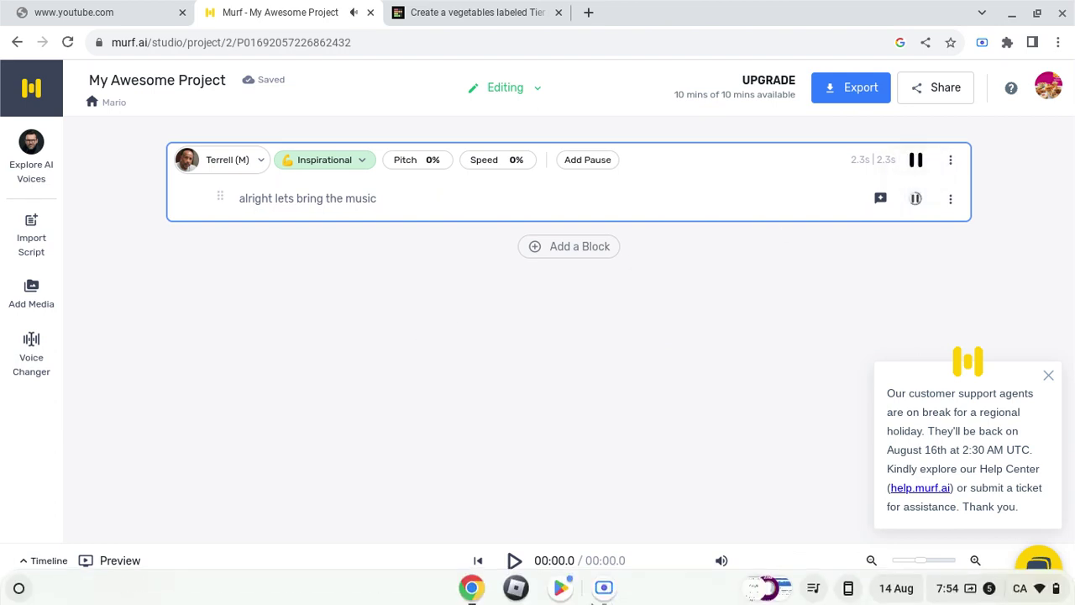
{"action": "left_click", "coordinate": [612, 587]}
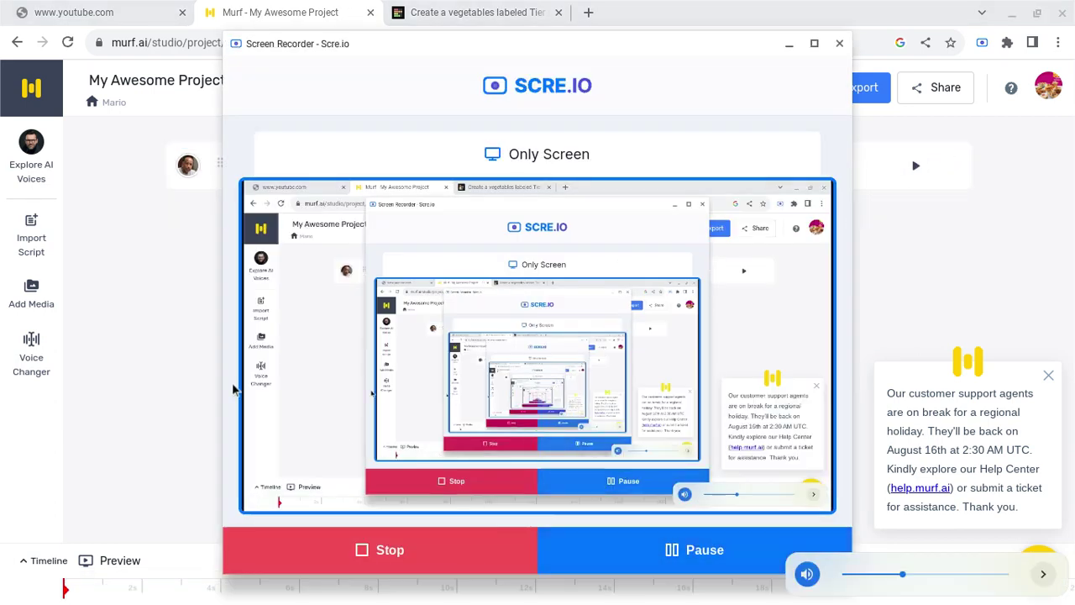
- Switch to the TierMaker vegetables tier list and place Avocado in tier A
{"action": "left_click", "coordinate": [451, 8]}
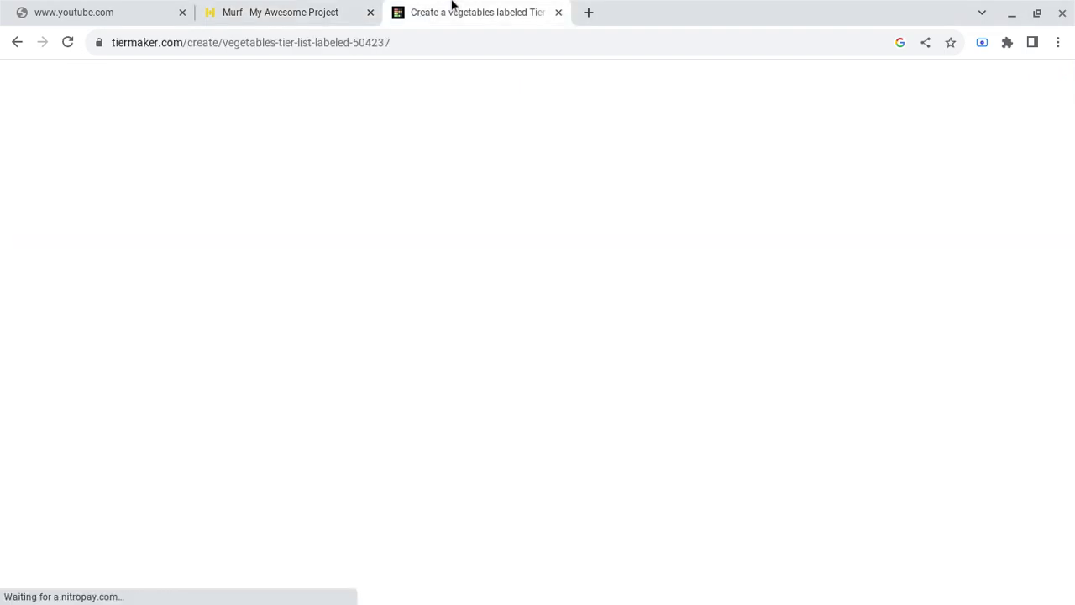
{"action": "scroll", "coordinate": [317, 271], "scroll_direction": "up", "scroll_amount": 2}
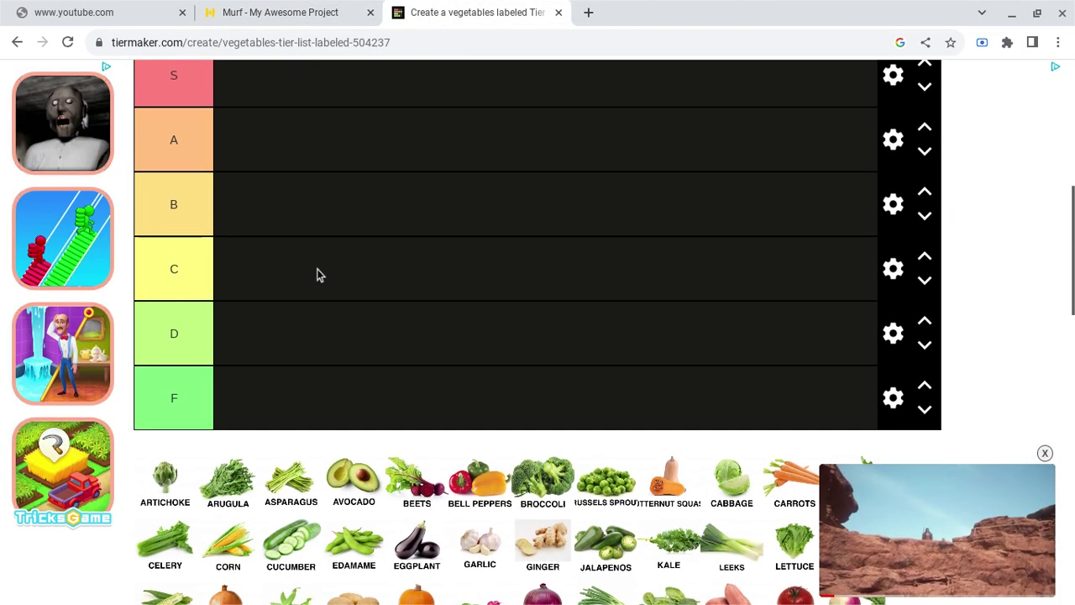
{"action": "left_click_drag", "start_coordinate": [354, 479], "coordinate": [304, 148]}
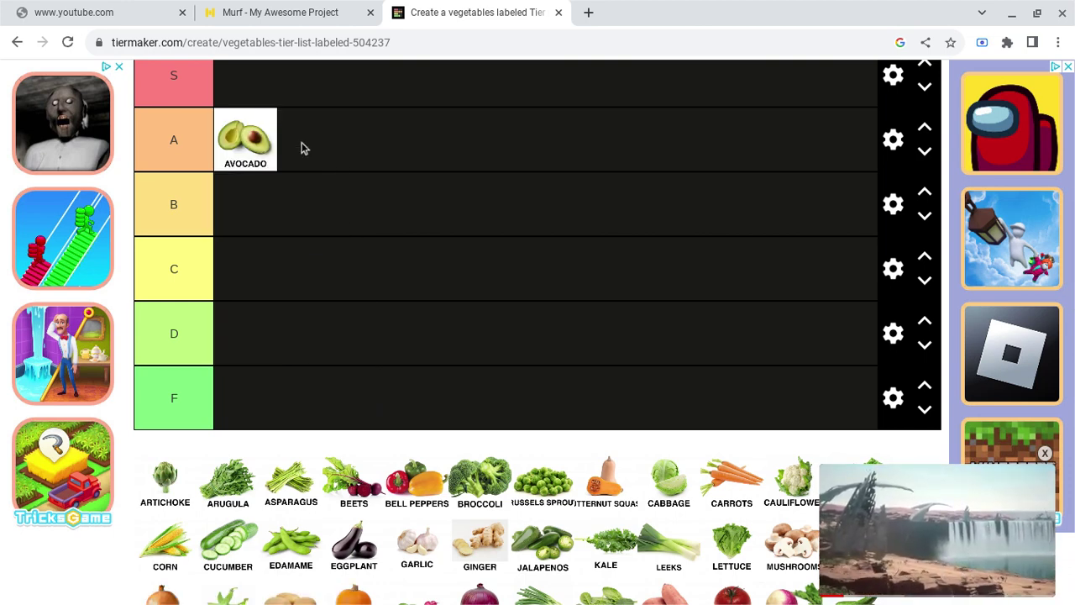
- Return to the Murf project and generate and play the audio for the comment that ranks avocado in A tier
{"action": "left_click", "coordinate": [326, 9]}
{"action": "mouse_move", "coordinate": [542, 601]}
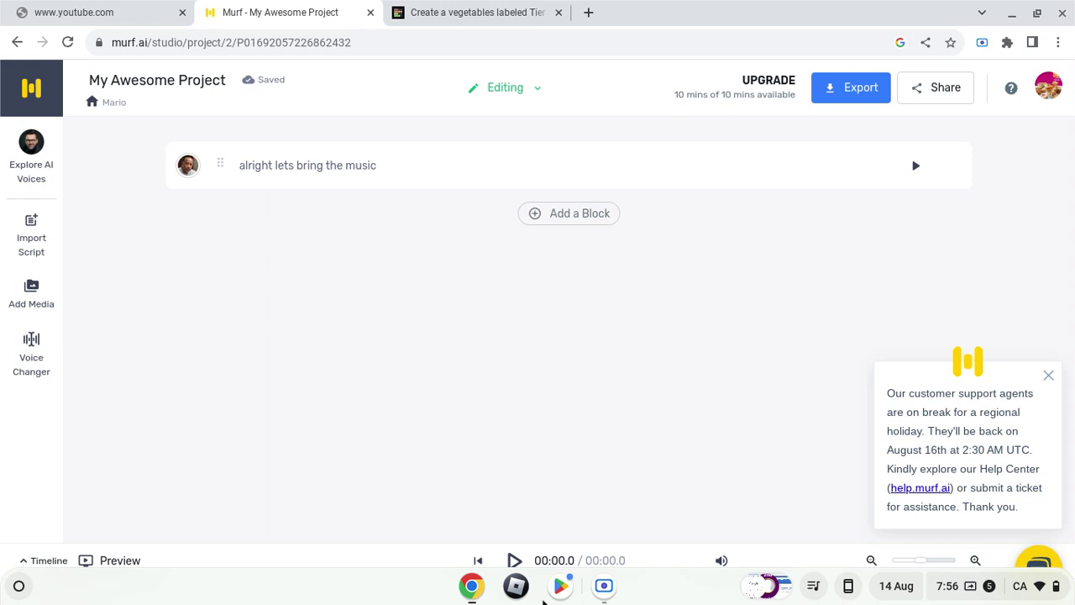
{"action": "left_click", "coordinate": [603, 587]}
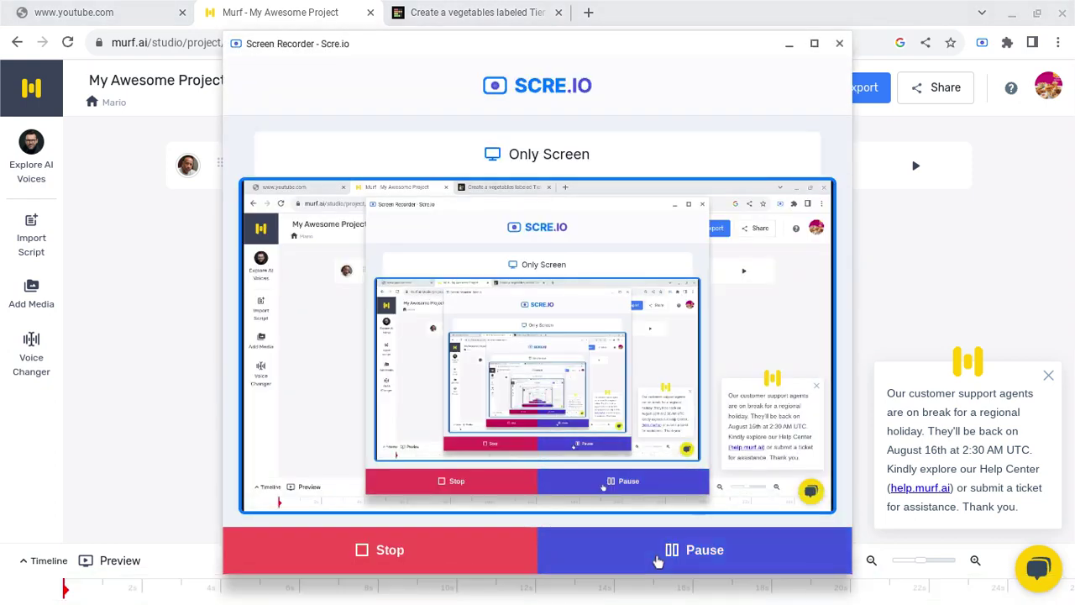
{"action": "left_click", "coordinate": [386, 249]}
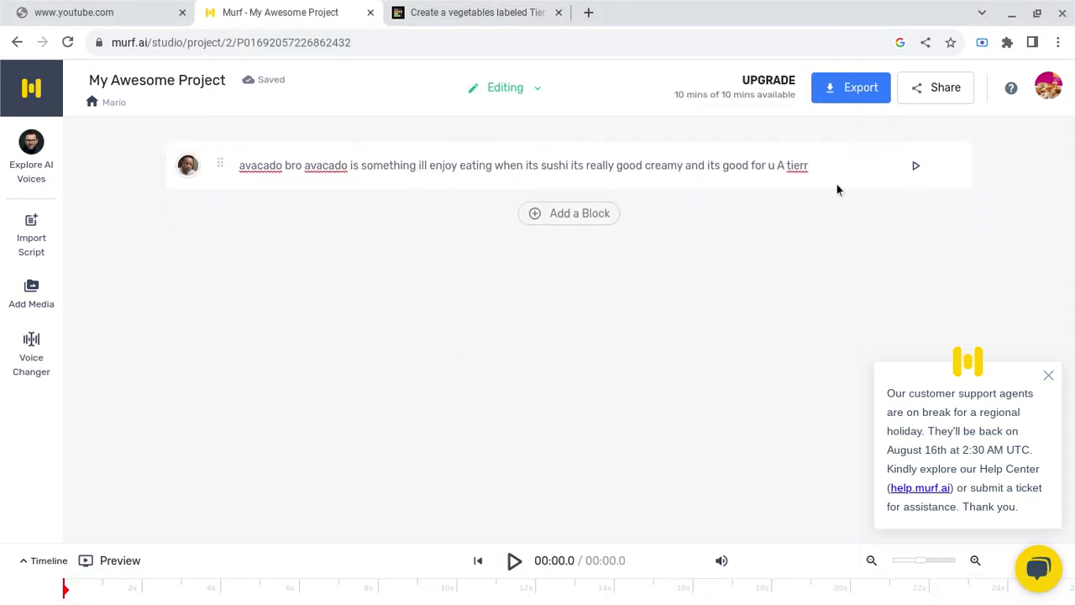
{"action": "left_click", "coordinate": [915, 168]}
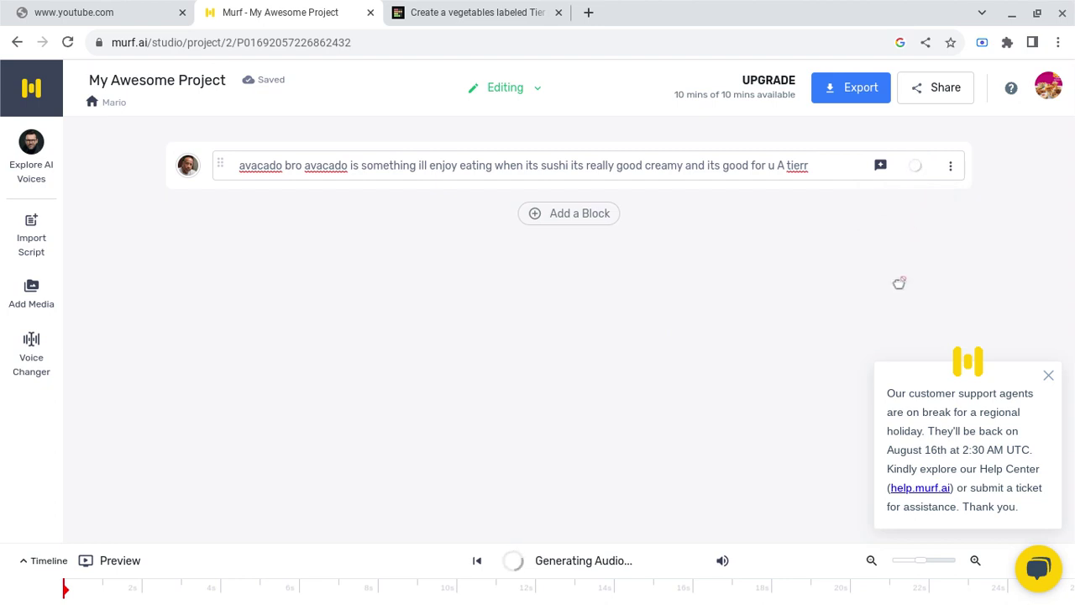
{"action": "left_click", "coordinate": [915, 168]}
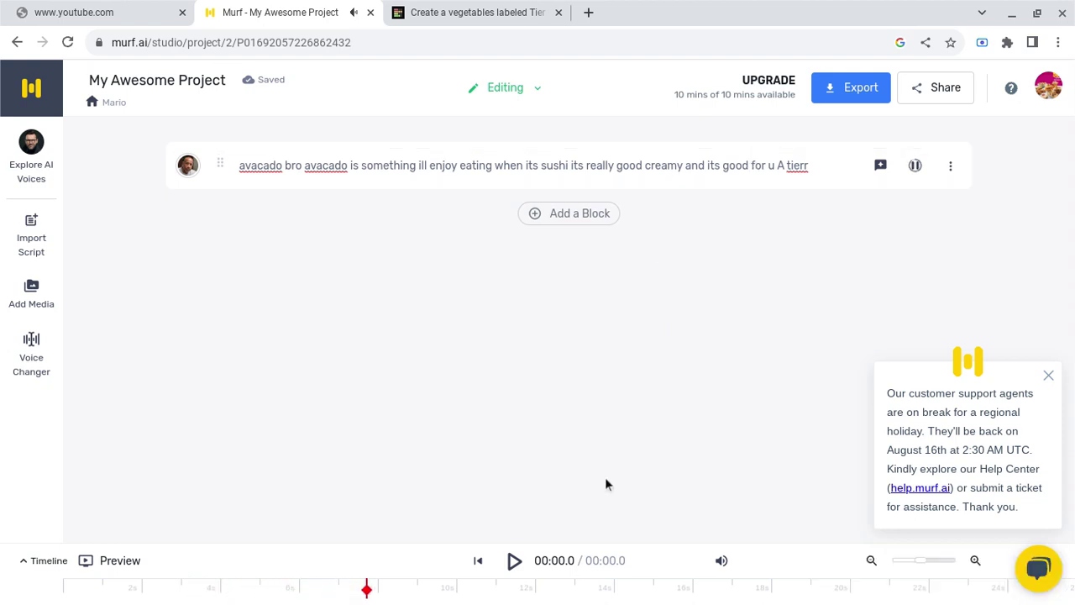
{"action": "left_click", "coordinate": [604, 587]}
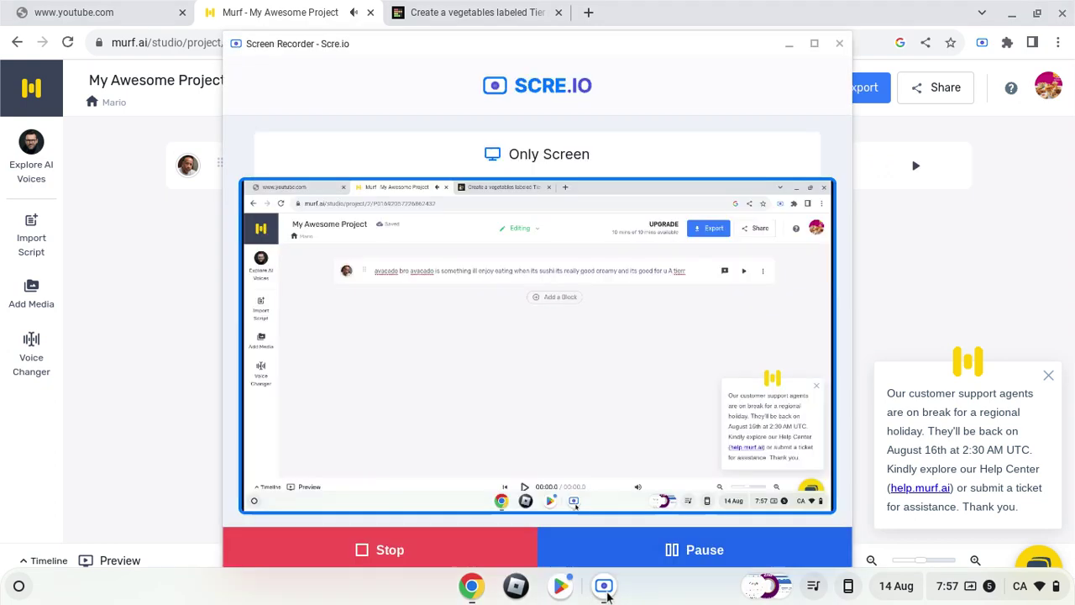
{"action": "left_click", "coordinate": [686, 559]}
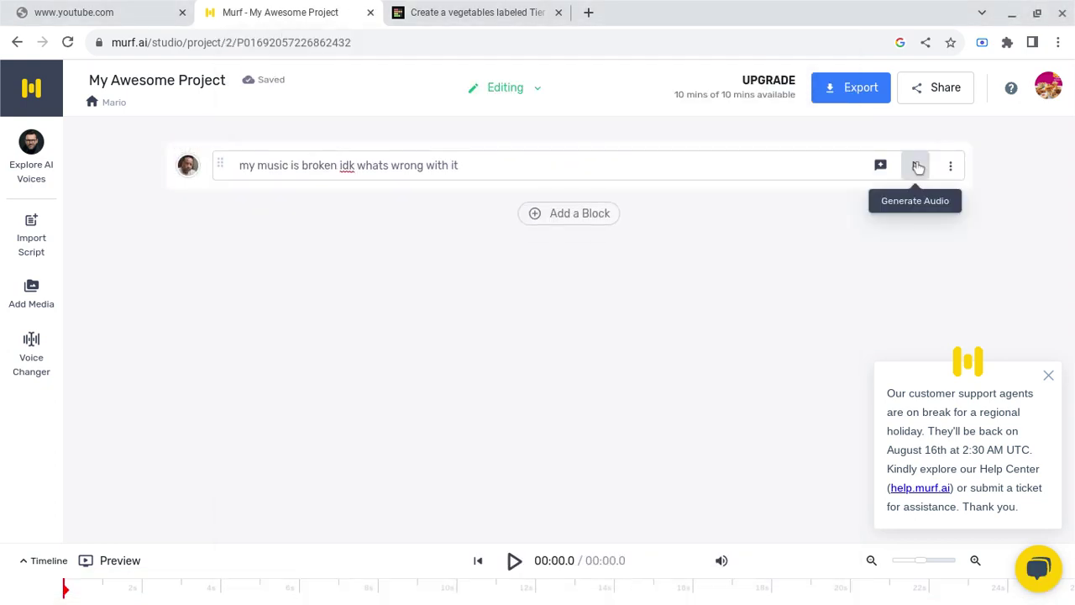
- Generate and play the audio for the block "my music is broken idk whats wrong with it"
{"action": "left_click", "coordinate": [914, 164]}
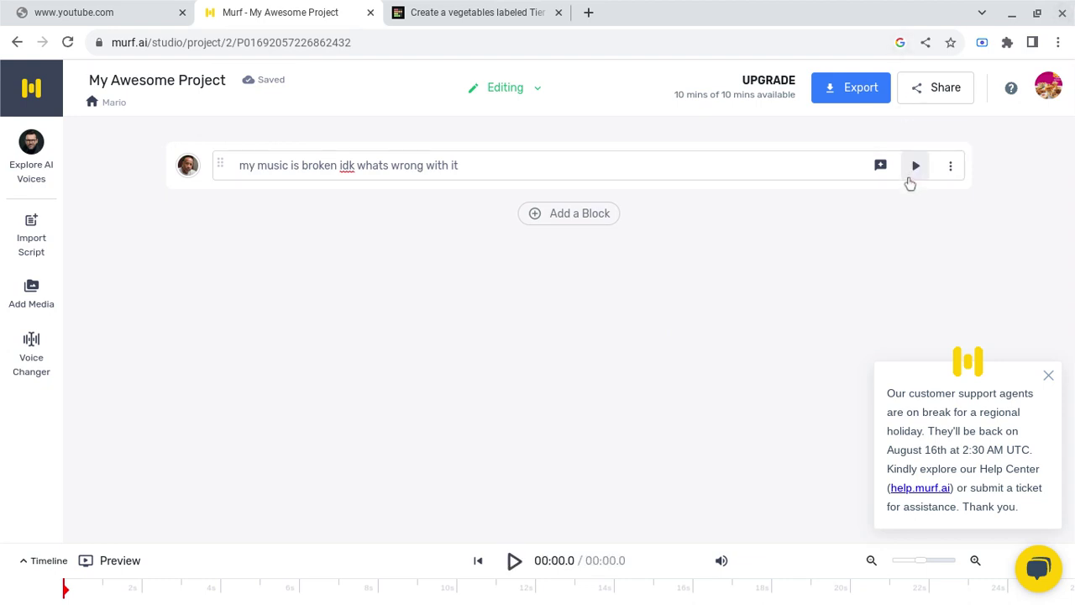
{"action": "left_click", "coordinate": [915, 166]}
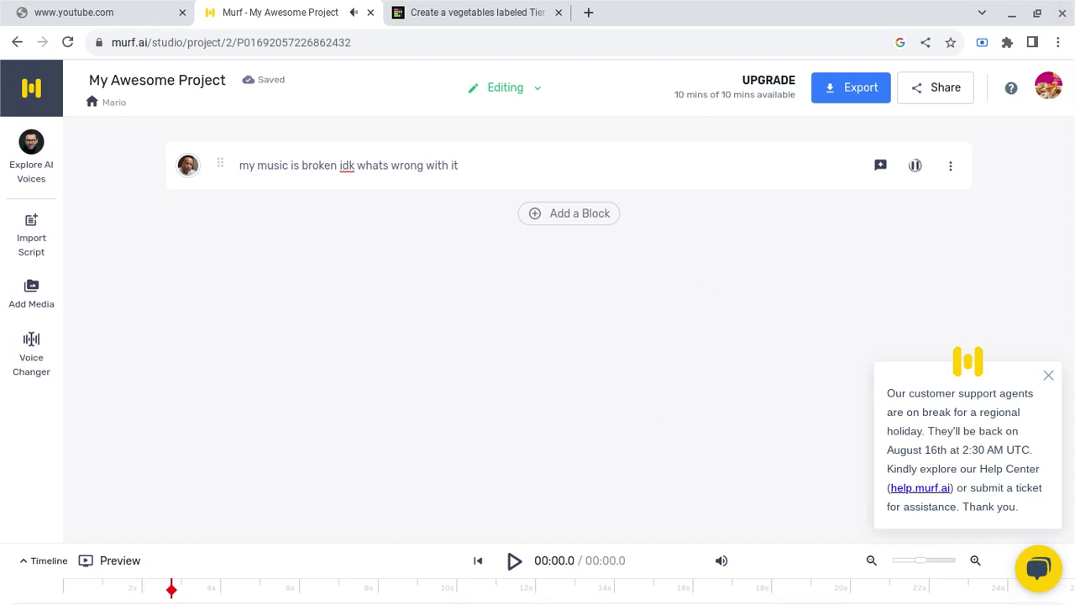
{"action": "left_click", "coordinate": [604, 585]}
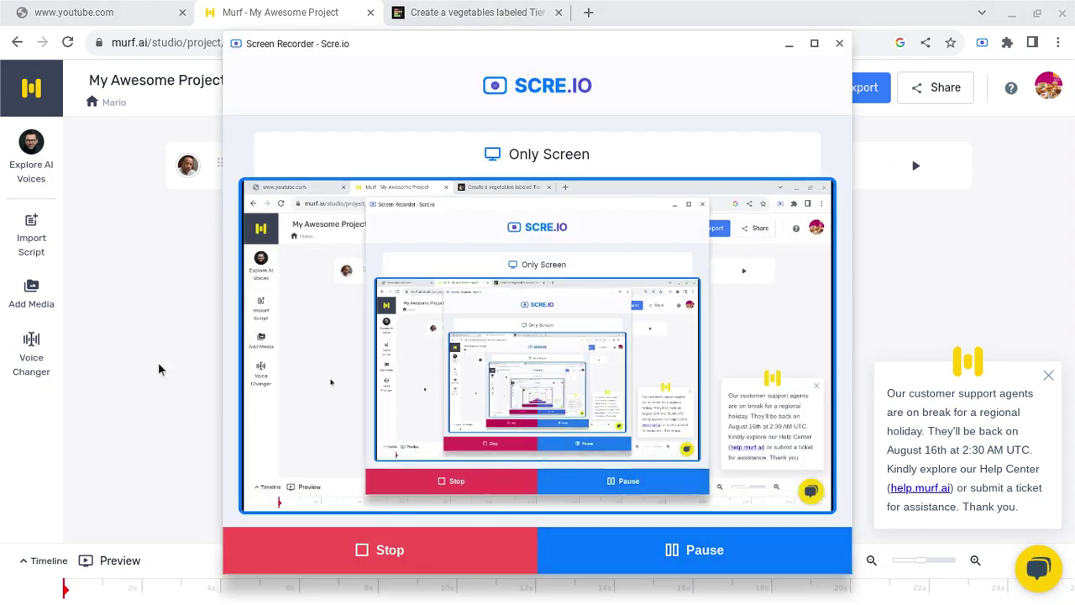
{"action": "left_click", "coordinate": [158, 361]}
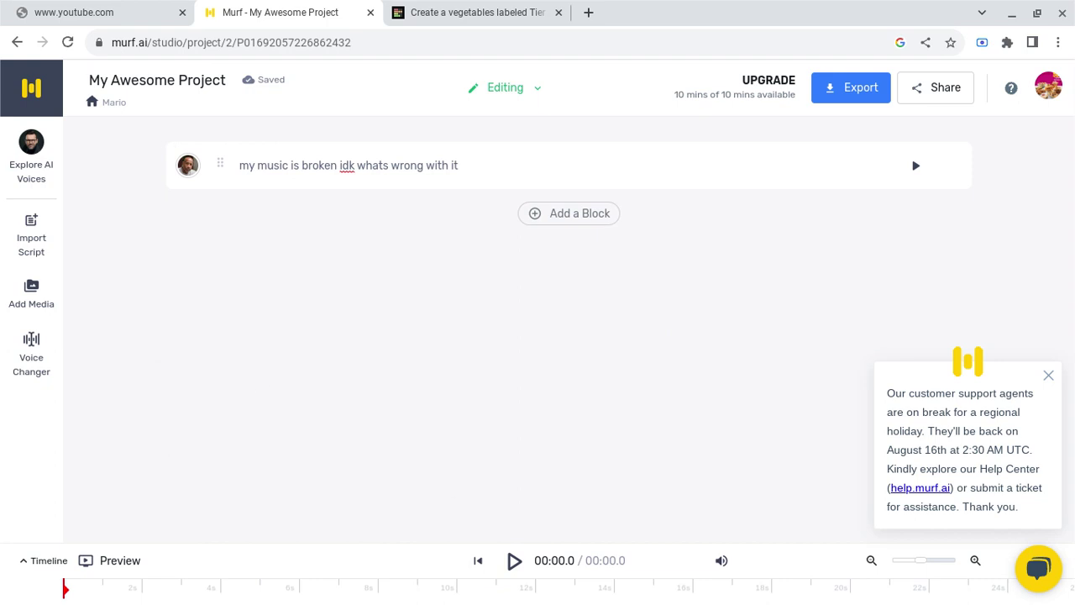
{"action": "mouse_move", "coordinate": [605, 601]}
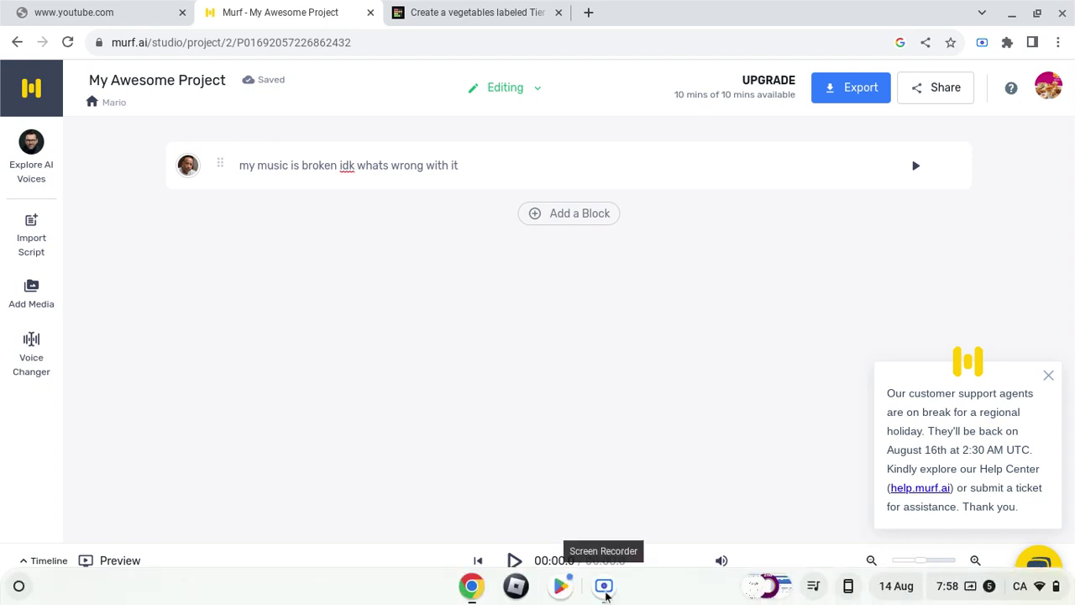
- Switch to the TierMaker vegetables tier list and place Beets in tier B
{"action": "left_click", "coordinate": [604, 586]}
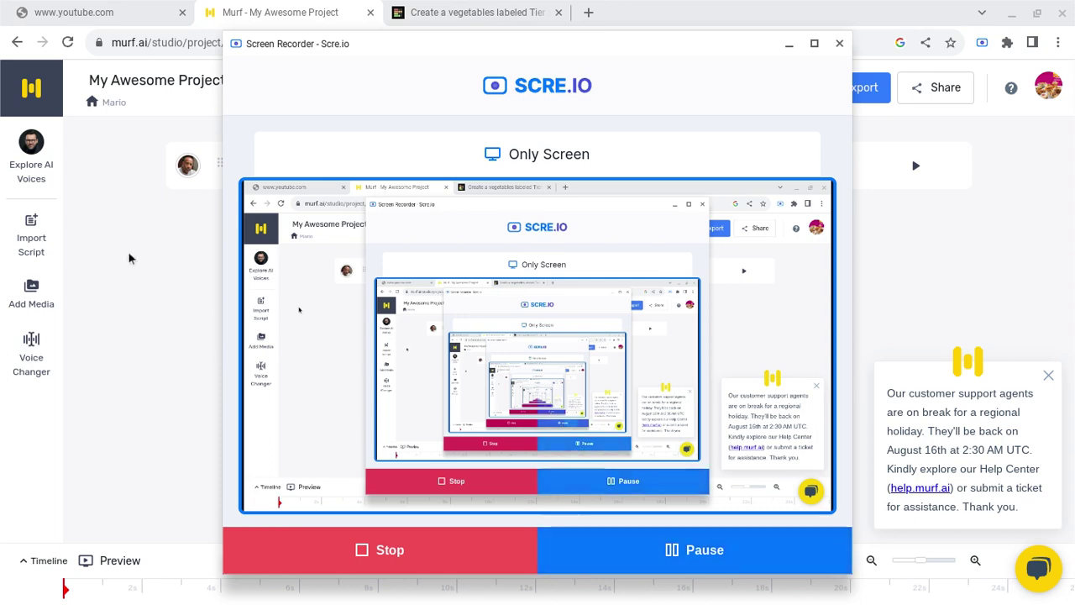
{"action": "left_click", "coordinate": [428, 10]}
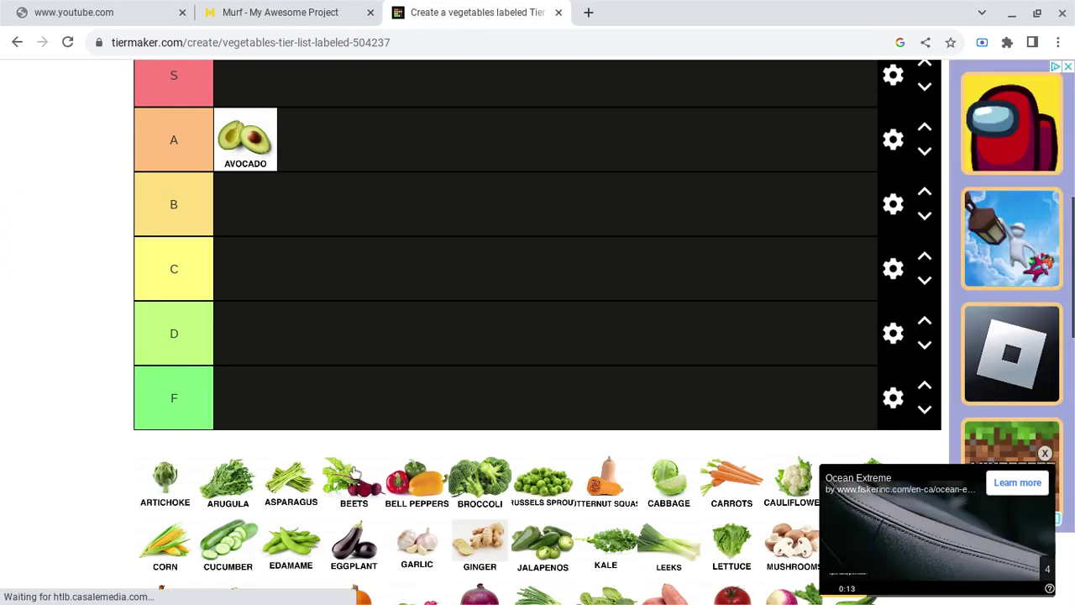
{"action": "left_click_drag", "start_coordinate": [353, 483], "coordinate": [300, 204]}
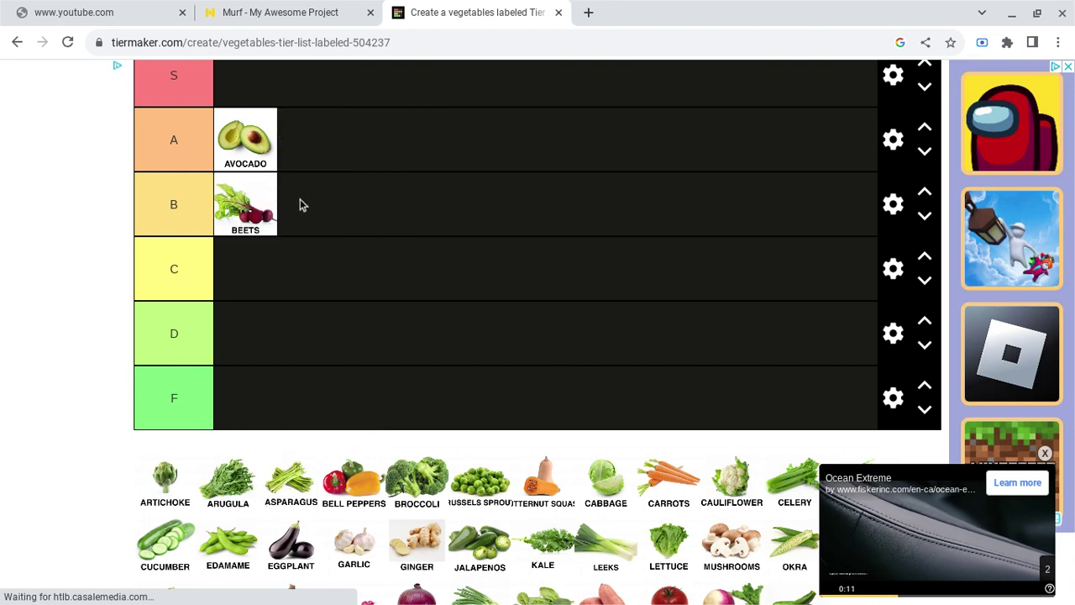
- Return to the Murf project and pause the screen recording in Screen Recorder
{"action": "left_click", "coordinate": [300, 11]}
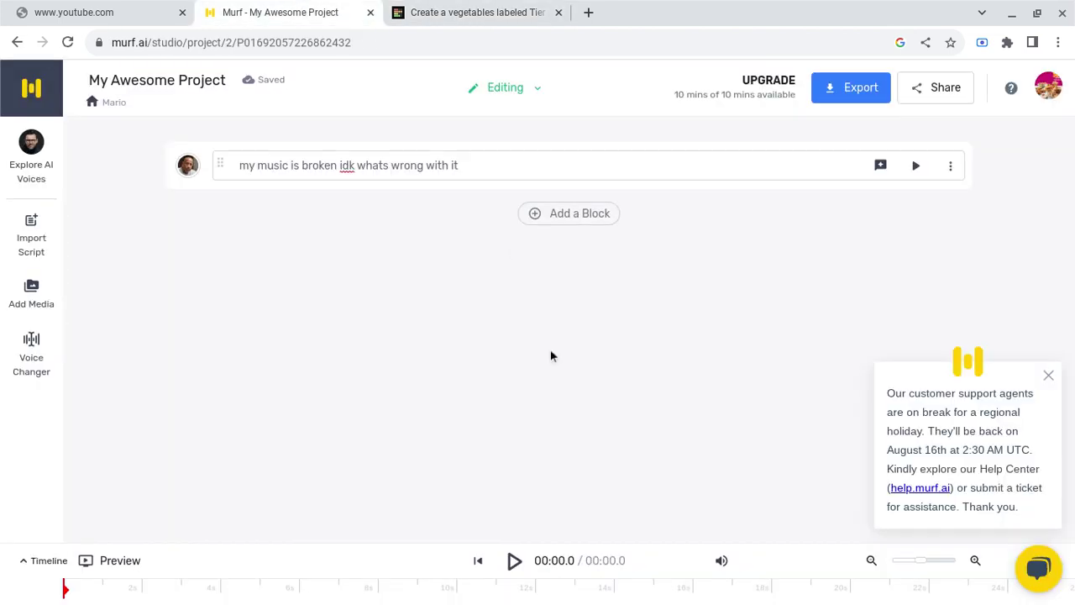
{"action": "left_click", "coordinate": [604, 594]}
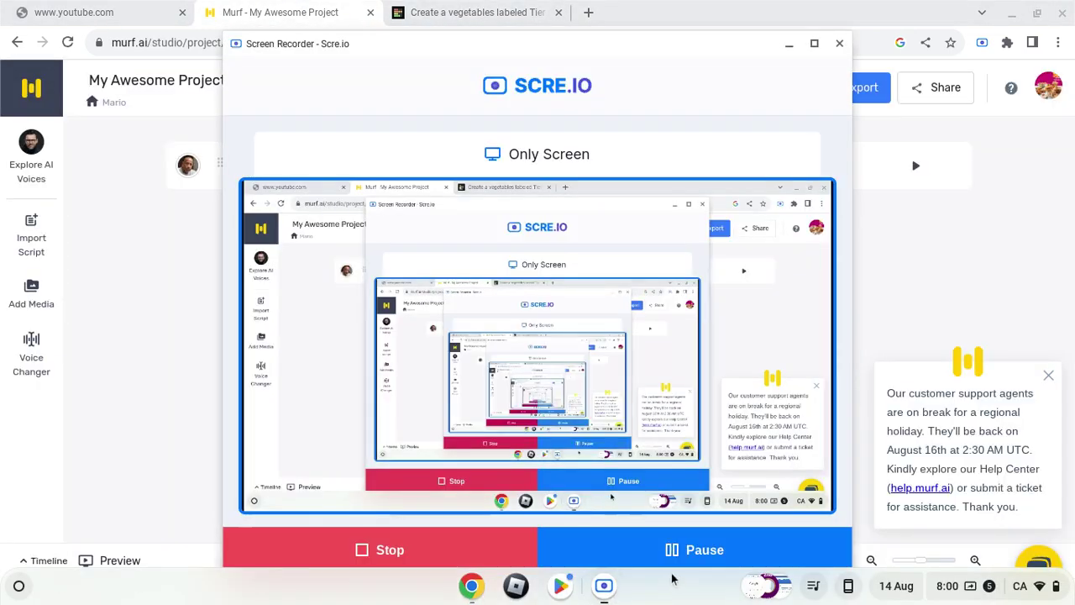
{"action": "left_click", "coordinate": [719, 547]}
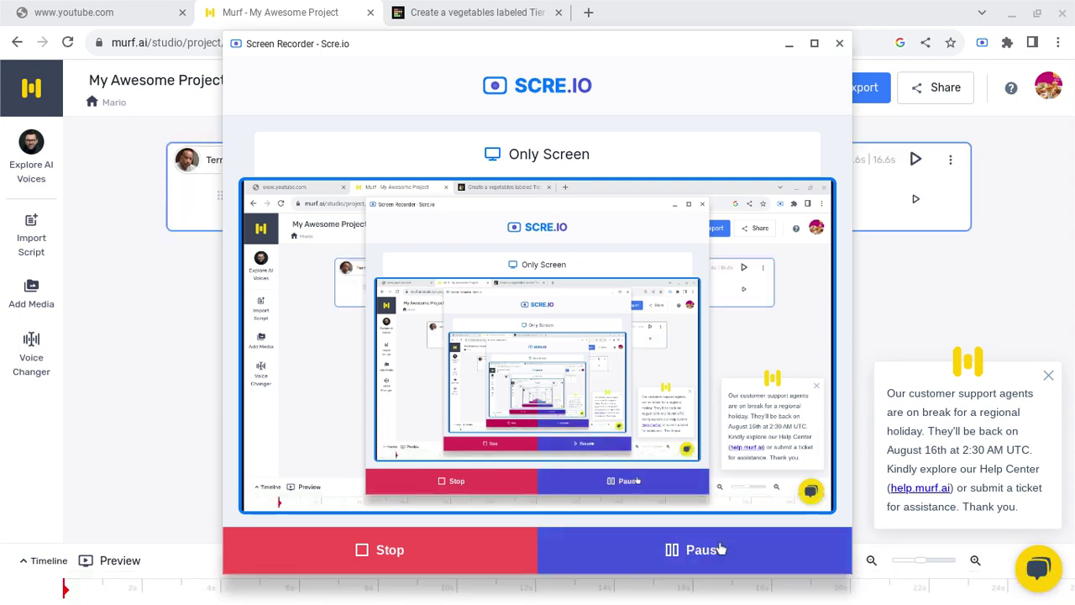
- Generate and play the audio for the comment that ranks beets in B tier, lowering the system volume
{"action": "left_click", "coordinate": [180, 307]}
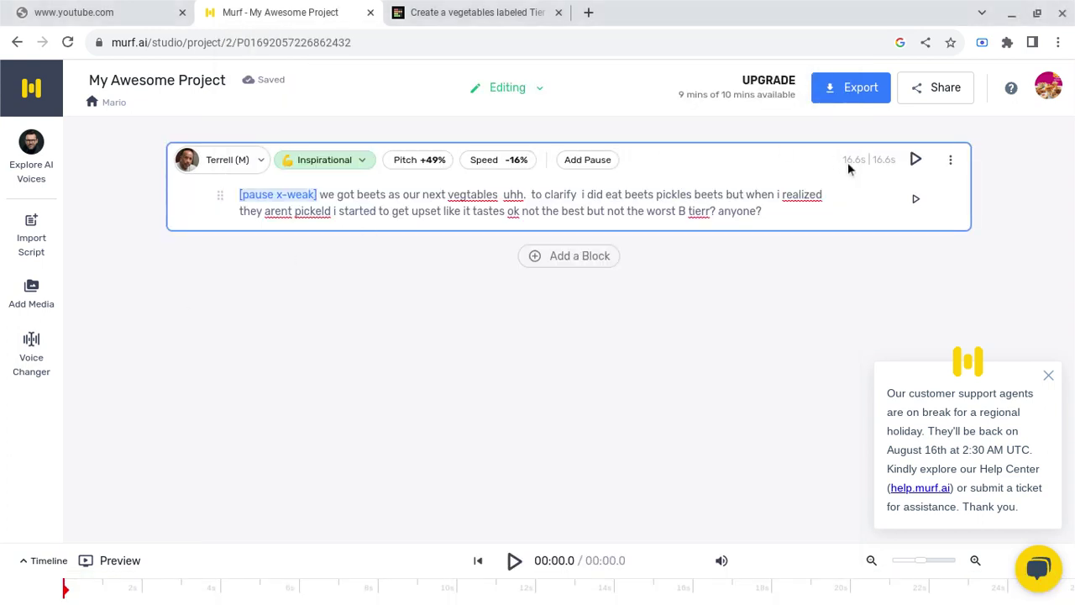
{"action": "left_click", "coordinate": [915, 158]}
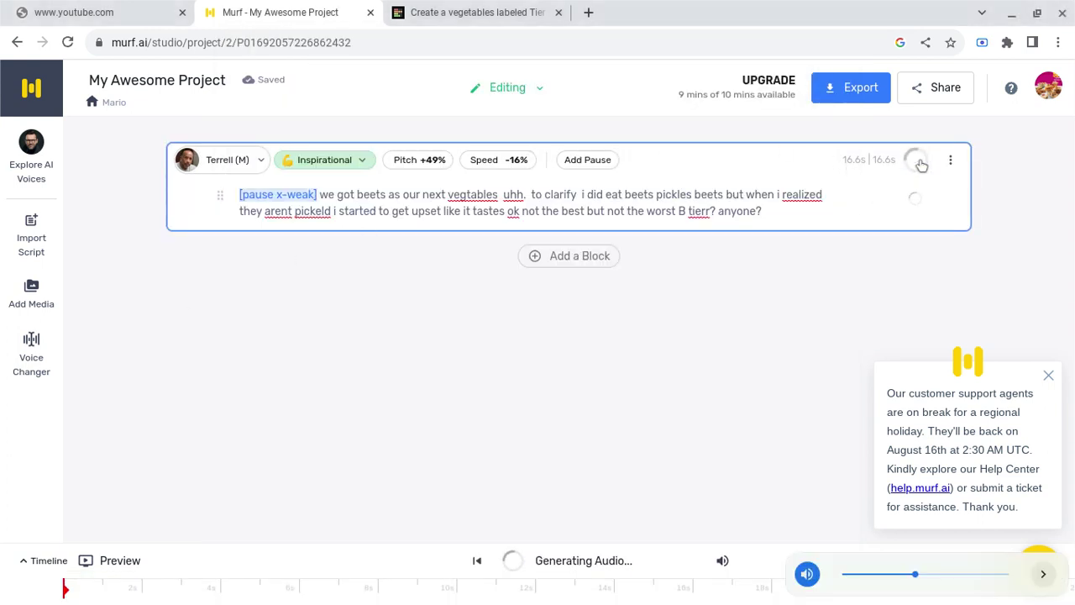
{"action": "key", "text": "XF86AudioLowerVolume"}
{"action": "key", "text": "XF86AudioLowerVolume"}
{"action": "key", "text": "XF86AudioLowerVolume"}
{"action": "key", "text": "XF86AudioLowerVolume"}
{"action": "key", "text": "XF86AudioRaiseVolume"}
{"action": "left_click", "coordinate": [923, 173]}
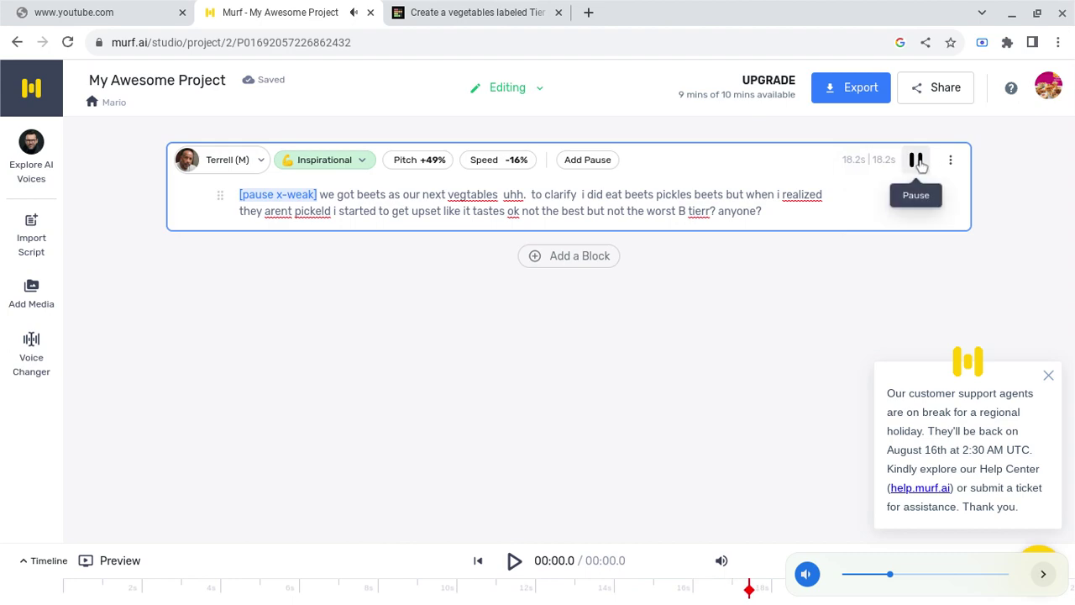
{"action": "left_click", "coordinate": [917, 161]}
- Pause the screen recording and place Bell Peppers in tier D of the TierMaker vegetables list
{"action": "mouse_move", "coordinate": [637, 587]}
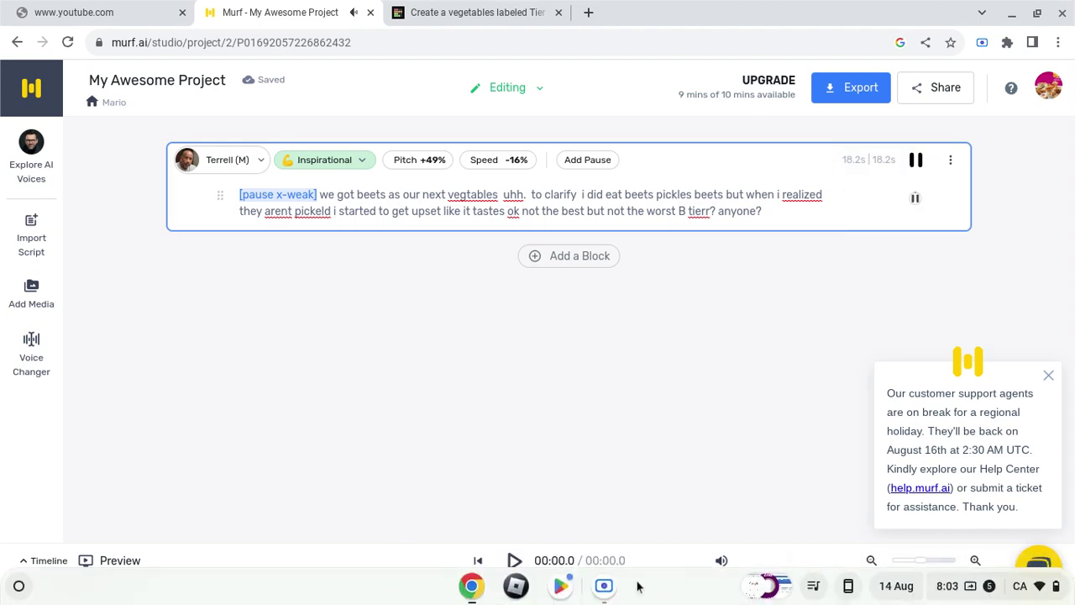
{"action": "left_click", "coordinate": [603, 592]}
{"action": "left_click", "coordinate": [648, 559]}
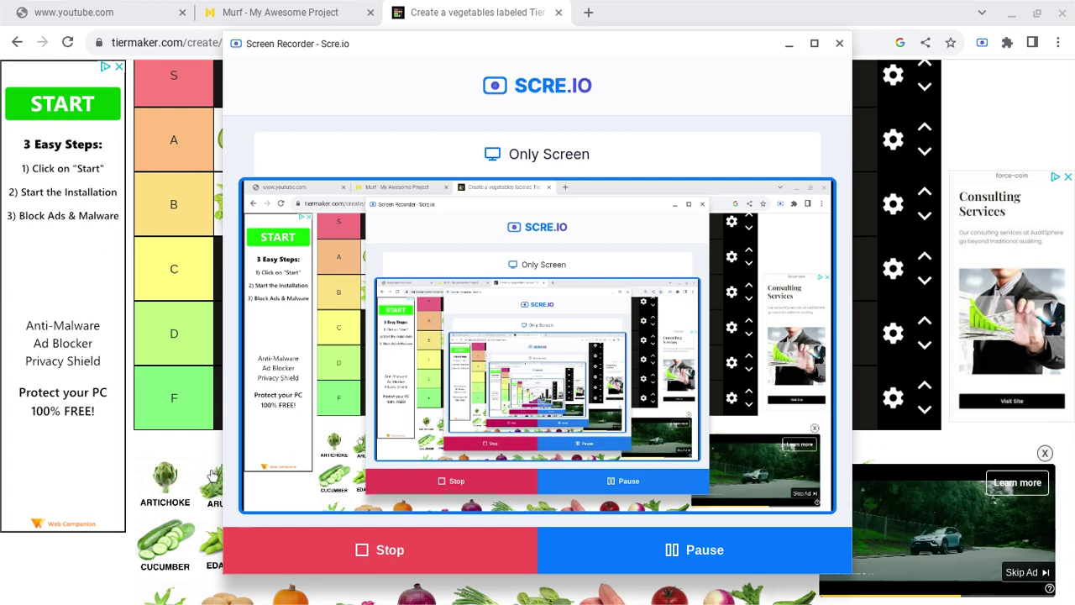
{"action": "left_click", "coordinate": [212, 476]}
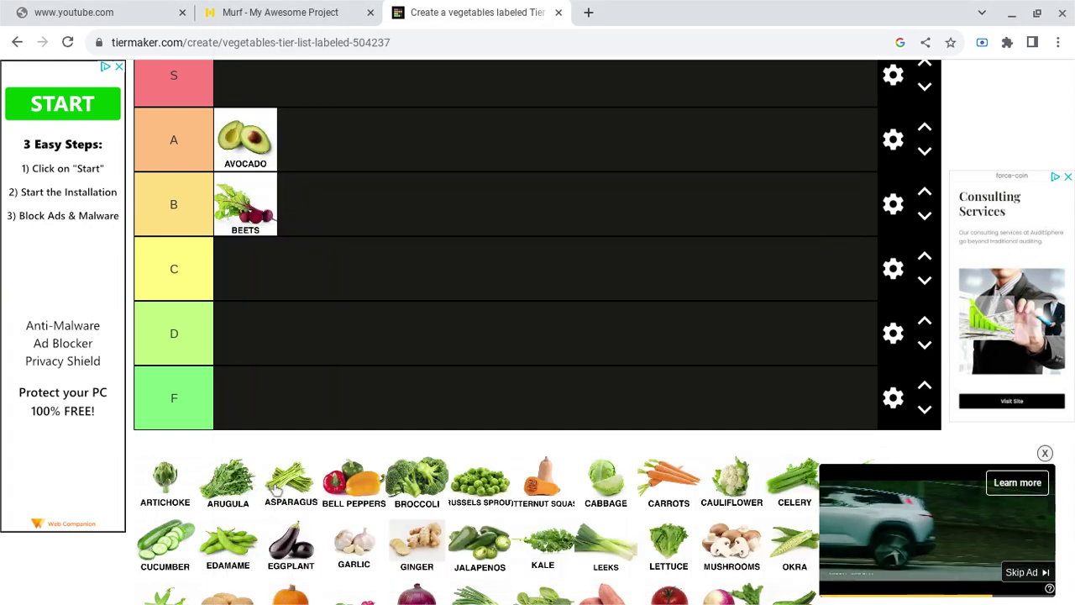
{"action": "scroll", "coordinate": [309, 485], "scroll_direction": "up", "scroll_amount": 1}
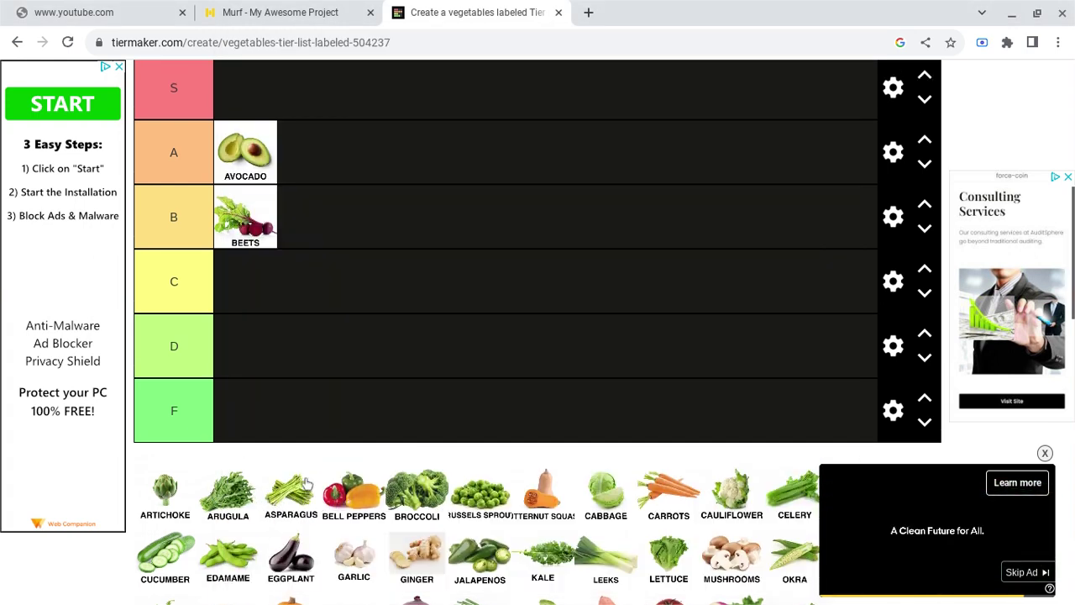
{"action": "left_click_drag", "start_coordinate": [367, 450], "coordinate": [358, 345]}
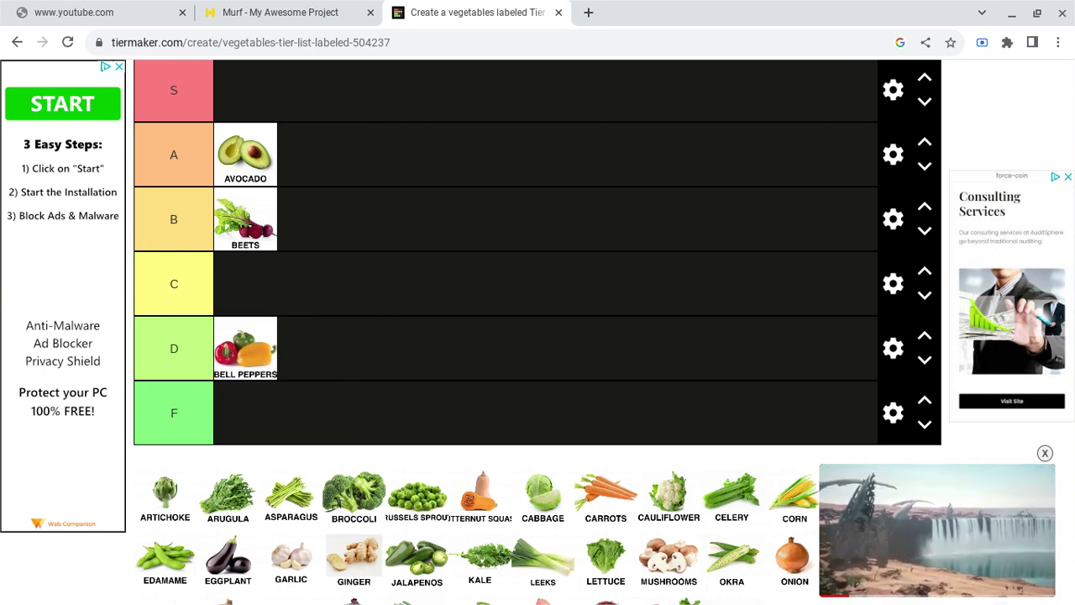
- Pause the recording, play the Murf comment that ranks bell peppers in D tier, and adjust the system volume
{"action": "left_click", "coordinate": [606, 586]}
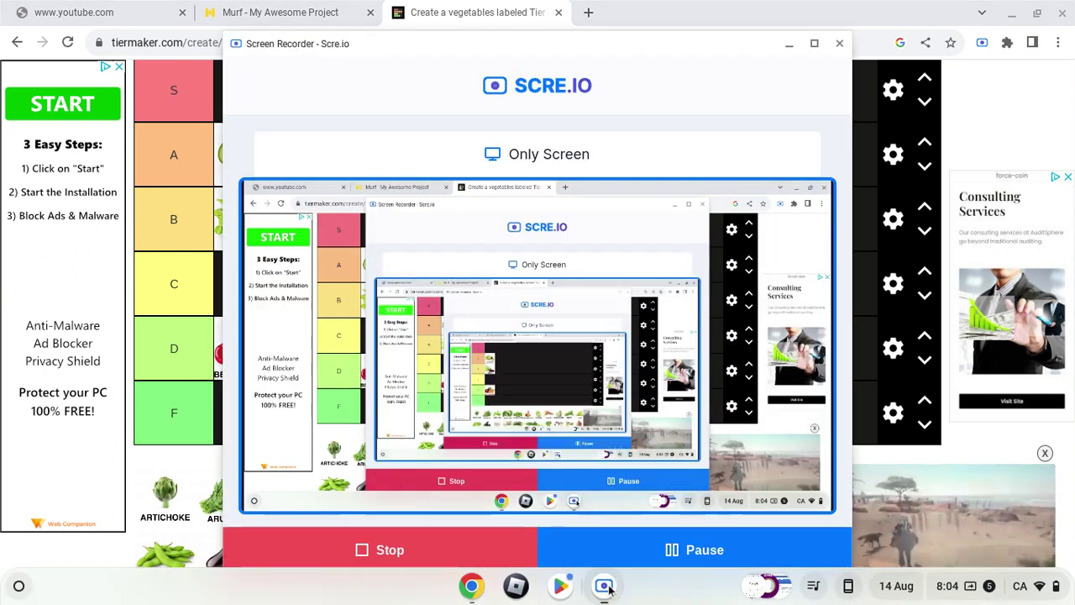
{"action": "left_click", "coordinate": [705, 552]}
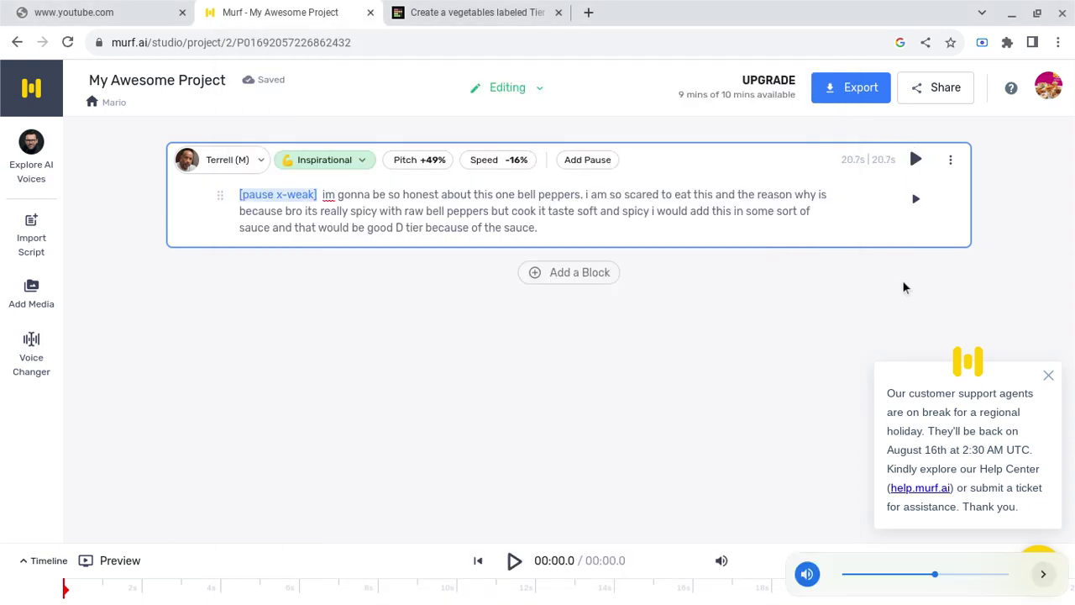
{"action": "left_click", "coordinate": [916, 160]}
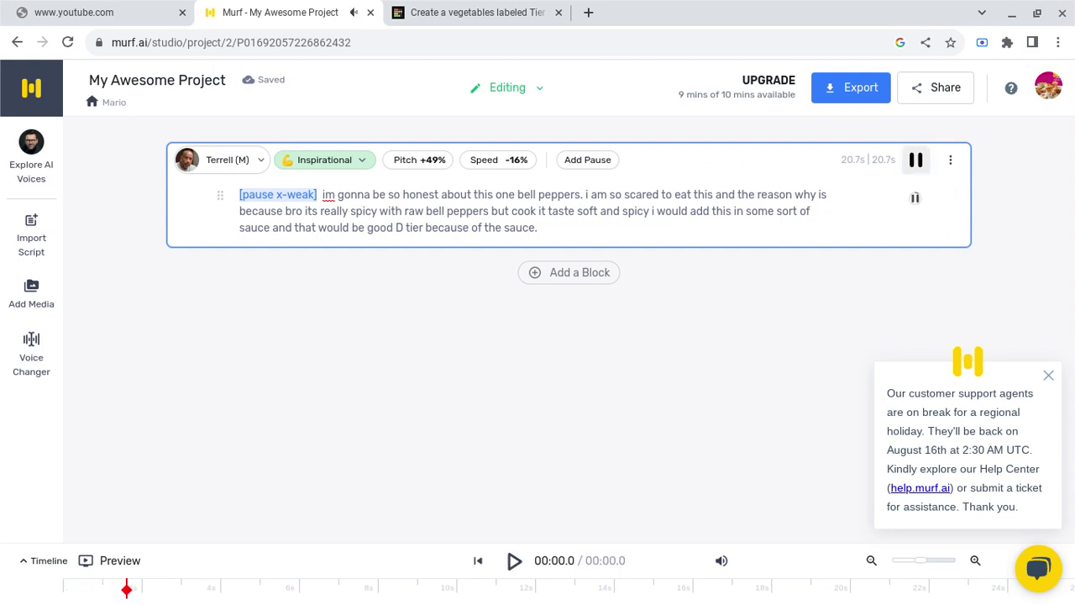
{"action": "key", "text": "XF86AudioRaiseVolume"}
{"action": "key", "text": "XF86AudioLowerVolume"}
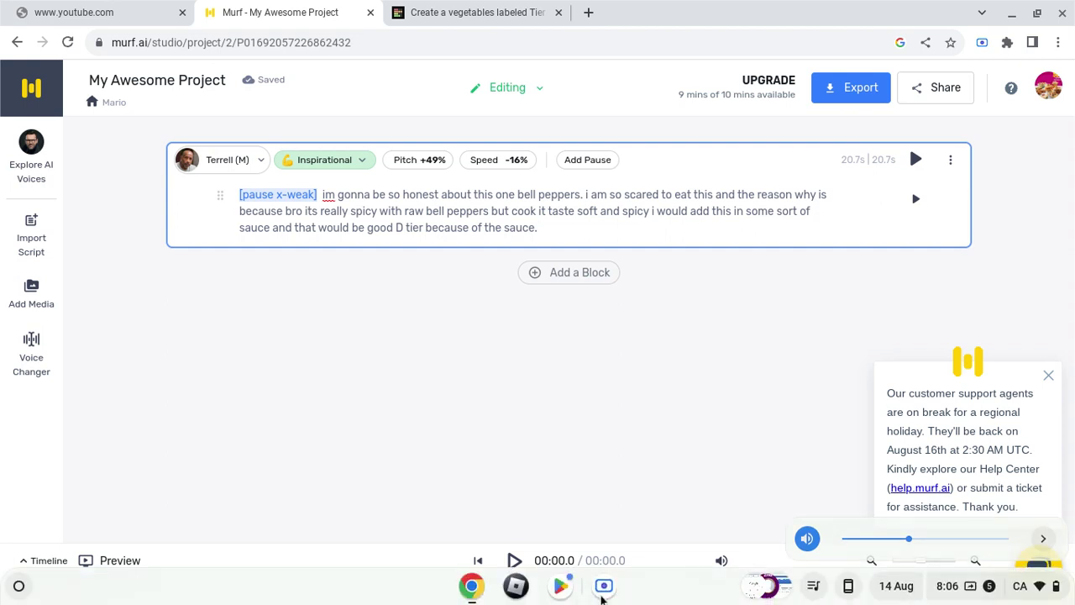
- Pause the recording, and generate and play the audio for the block comparing bell peppers to the "seasme street" show
{"action": "left_click", "coordinate": [602, 594]}
{"action": "left_click", "coordinate": [696, 547]}
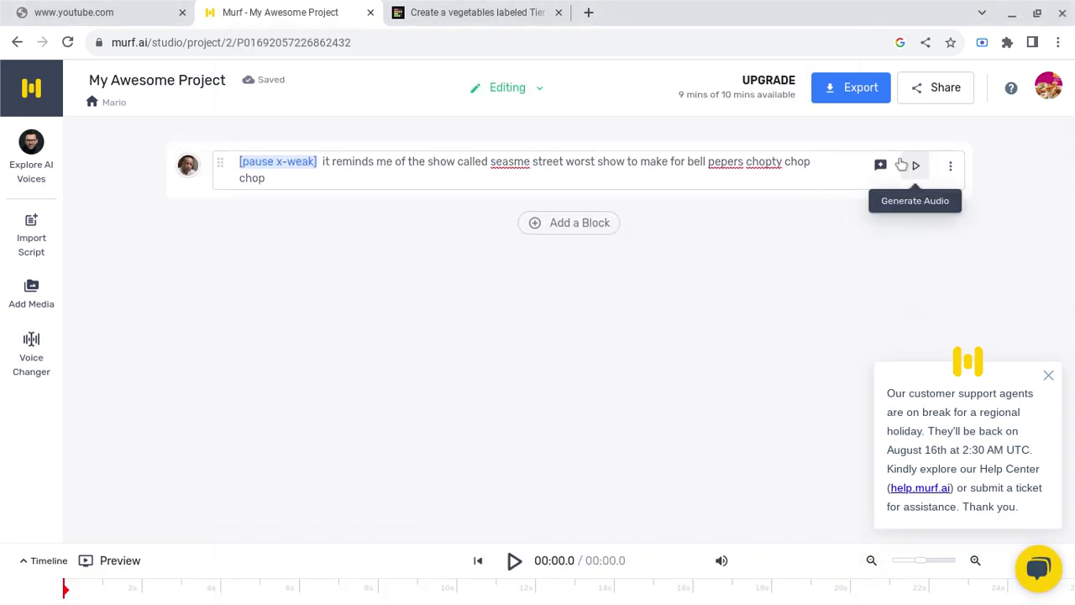
{"action": "left_click", "coordinate": [913, 168]}
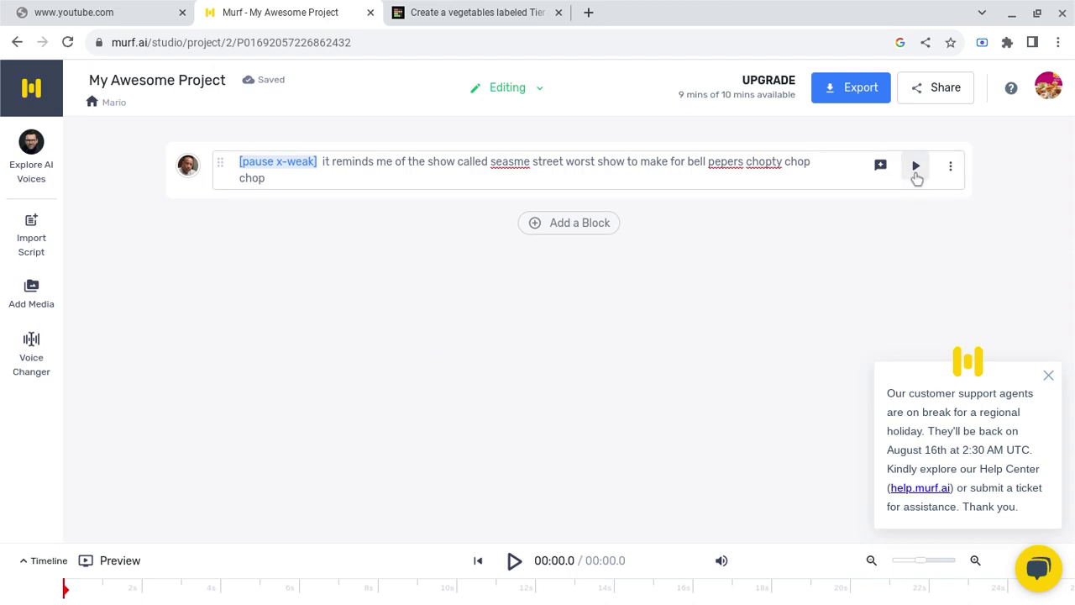
{"action": "left_click", "coordinate": [916, 171]}
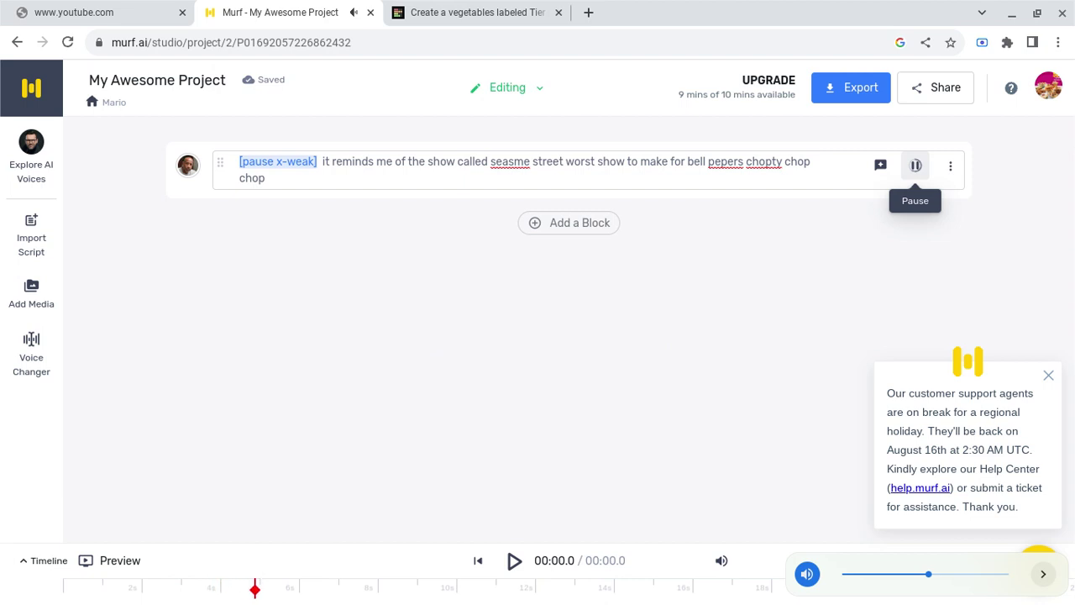
- Bring up the Screen Recorder window and raise the system volume
{"action": "mouse_move", "coordinate": [636, 591]}
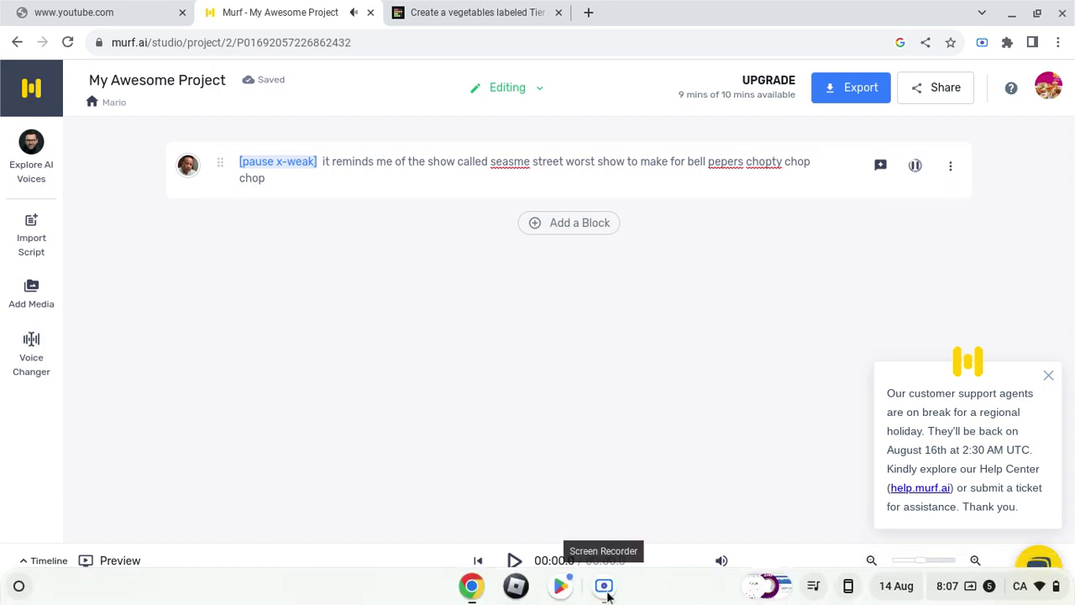
{"action": "left_click", "coordinate": [604, 586]}
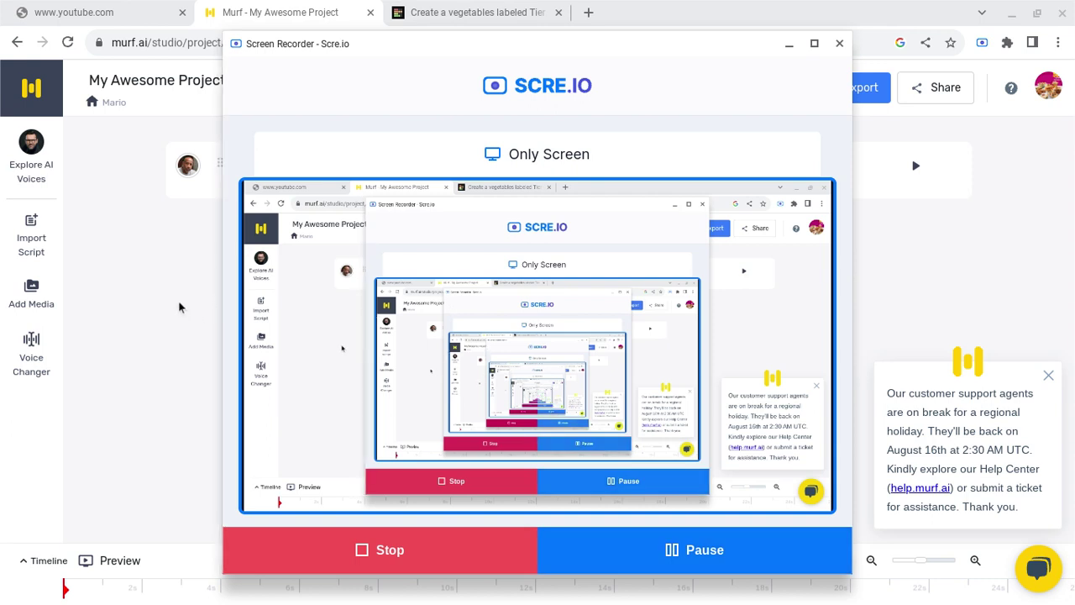
{"action": "key", "text": "XF86AudioRaiseVolume"}
{"action": "key", "text": "XF86AudioRaiseVolume"}
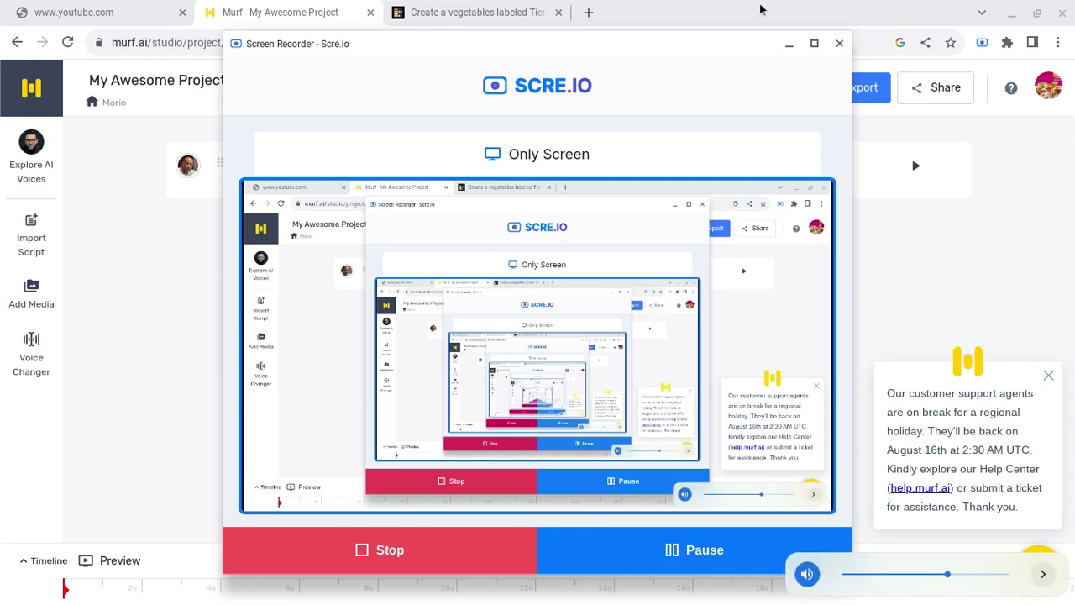
- Switch to the TierMaker vegetables list and examine the Bell Peppers entry in tier D up close
{"action": "left_click", "coordinate": [491, 12]}
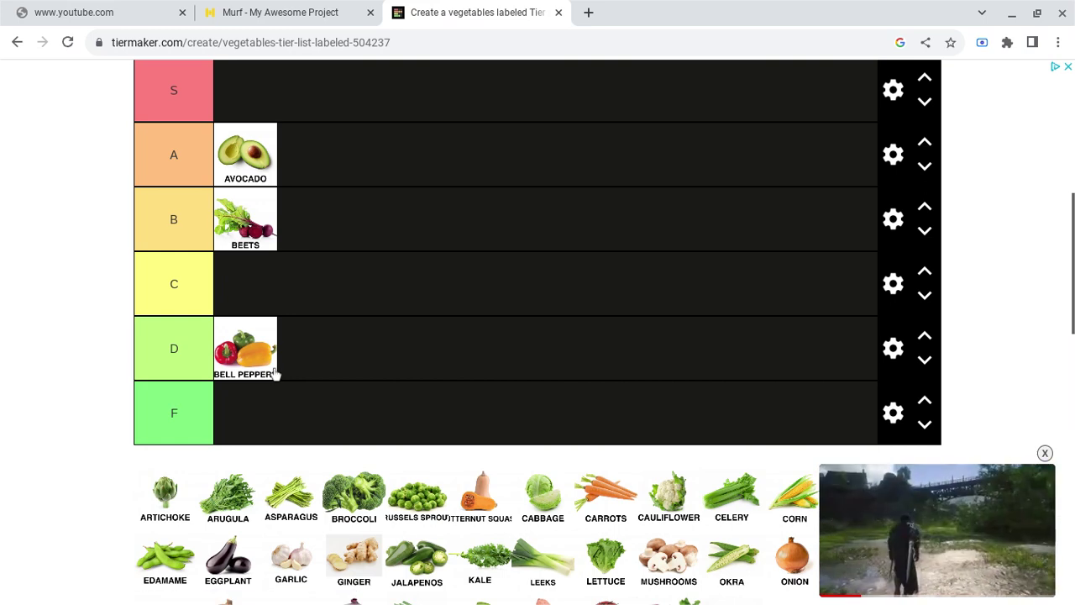
{"action": "scroll", "coordinate": [289, 373], "scroll_direction": "up", "scroll_amount": 5}
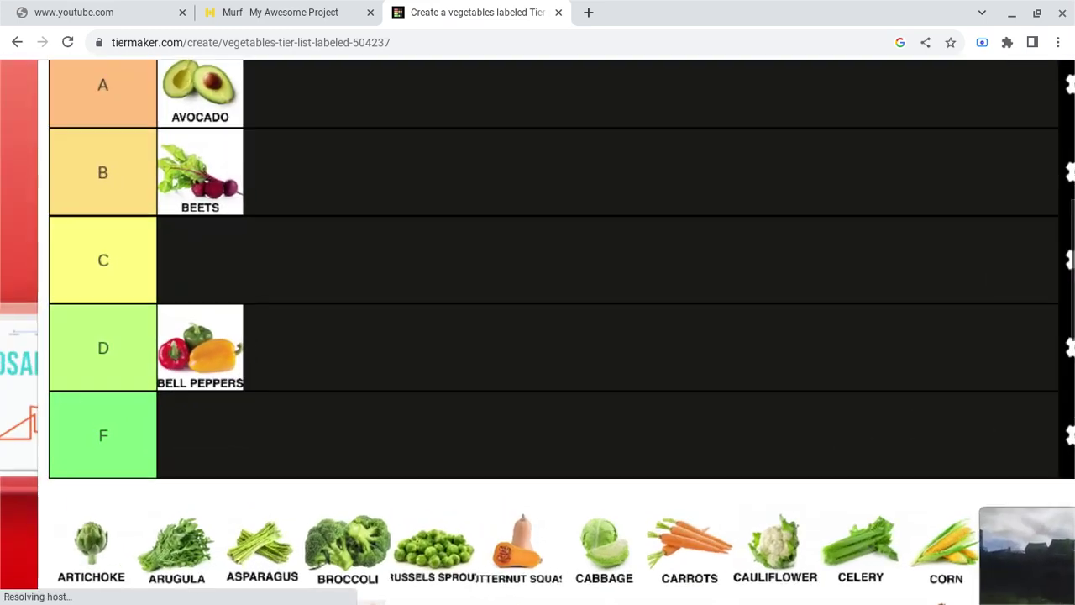
{"action": "scroll", "coordinate": [70, 399], "scroll_direction": "up", "scroll_amount": 4}
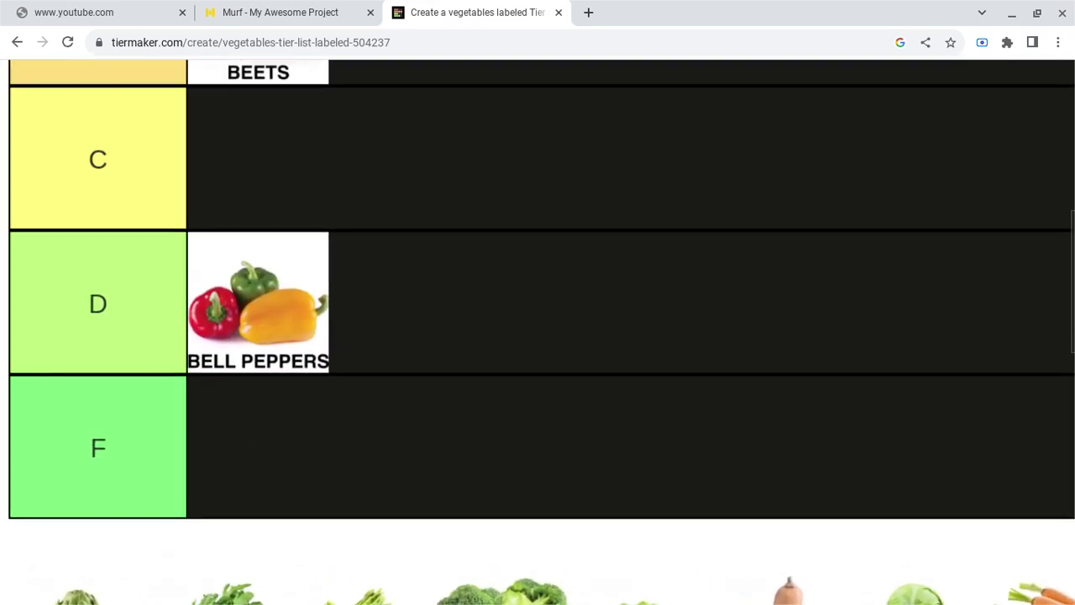
{"action": "scroll", "coordinate": [342, 315], "scroll_direction": "up", "scroll_amount": 4}
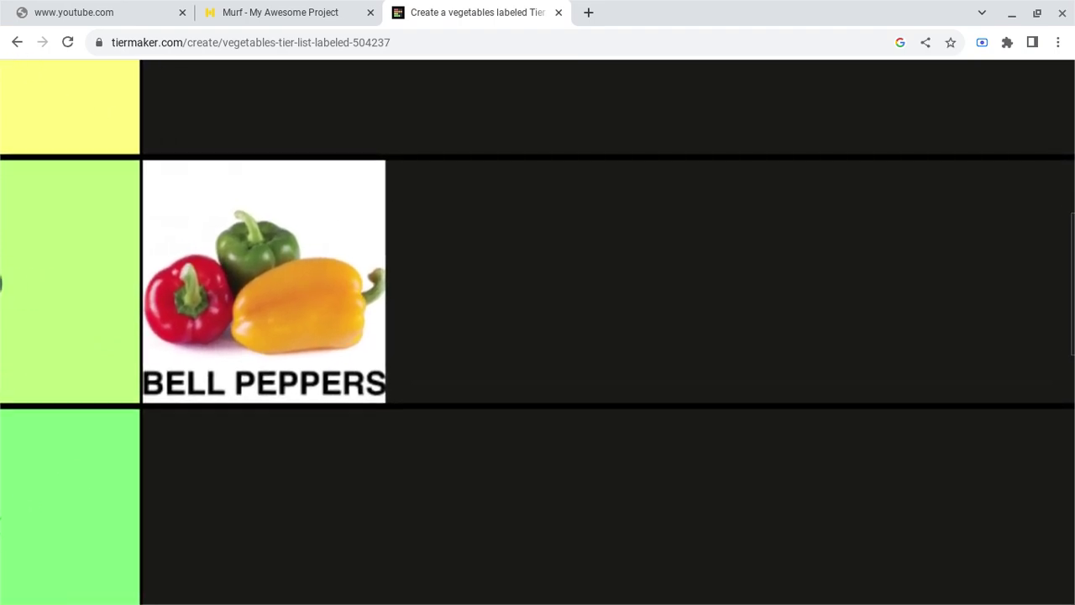
{"action": "scroll", "coordinate": [444, 296], "scroll_direction": "down", "scroll_amount": 5}
{"action": "scroll", "coordinate": [537, 332], "scroll_direction": "down", "scroll_amount": 3}
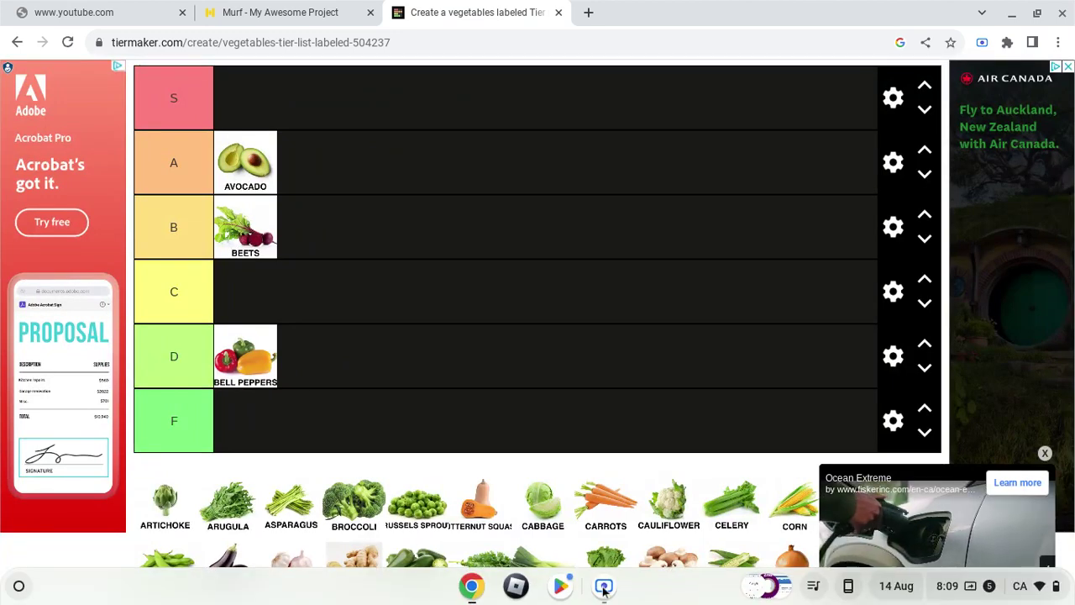
- Bring up Screen Recorder, return to the vegetables tier list and place Broccoli in tier C
{"action": "left_click", "coordinate": [603, 586]}
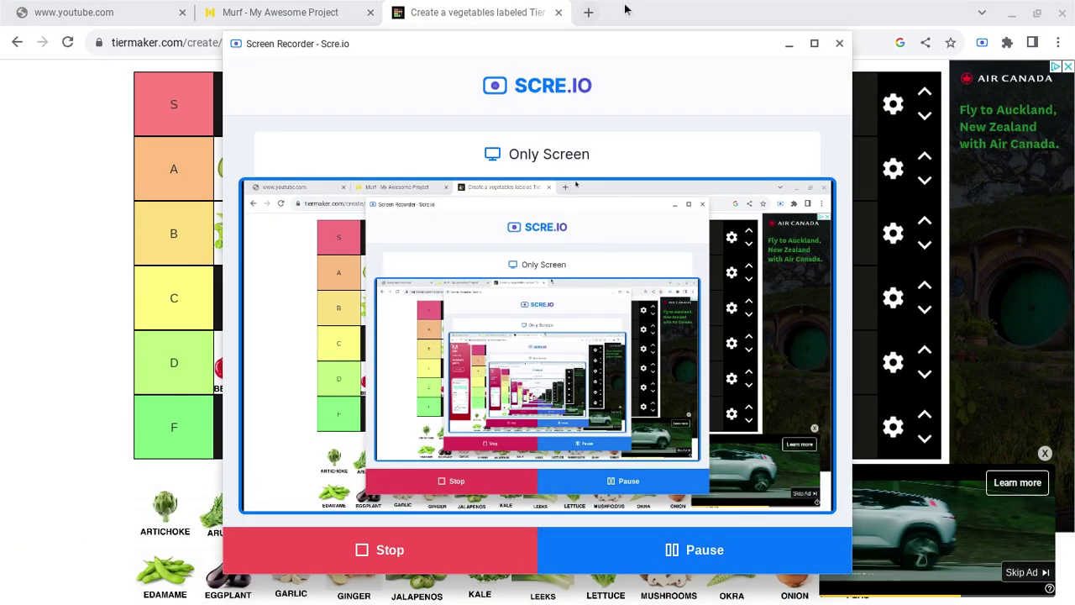
{"action": "left_click", "coordinate": [625, 8]}
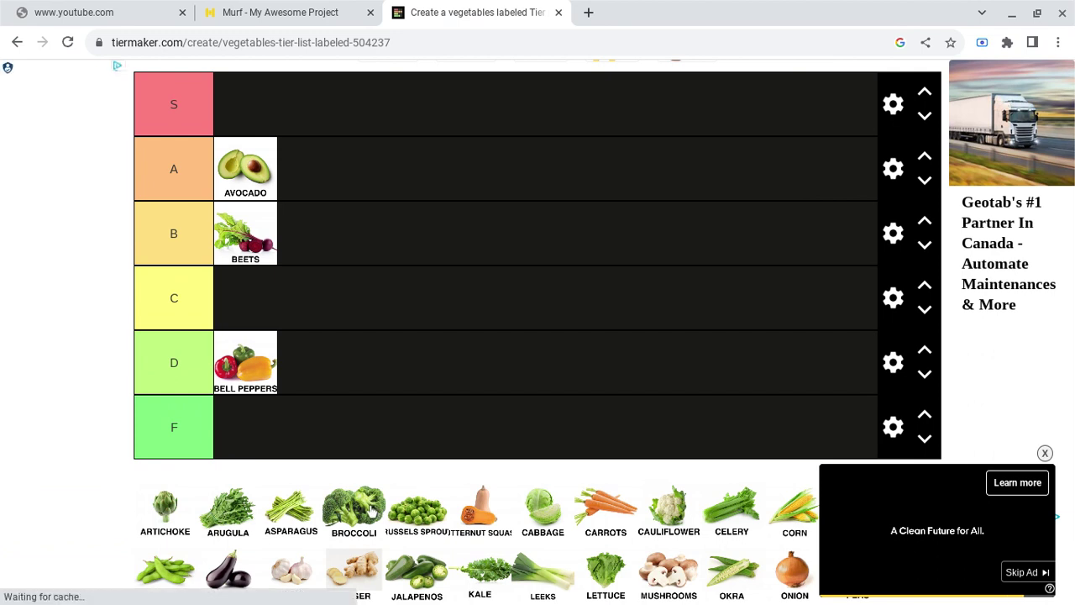
{"action": "left_click_drag", "start_coordinate": [376, 510], "coordinate": [396, 311]}
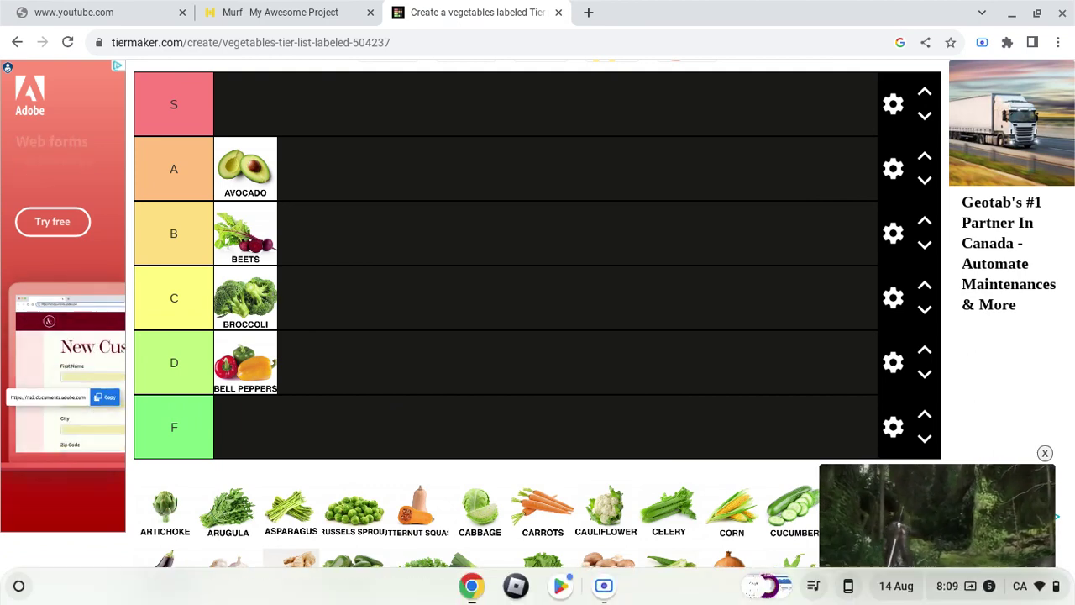
- Return to the Murf project and generate and play the audio for the comment about brussel sprouts and broccoli
{"action": "left_click", "coordinate": [604, 586]}
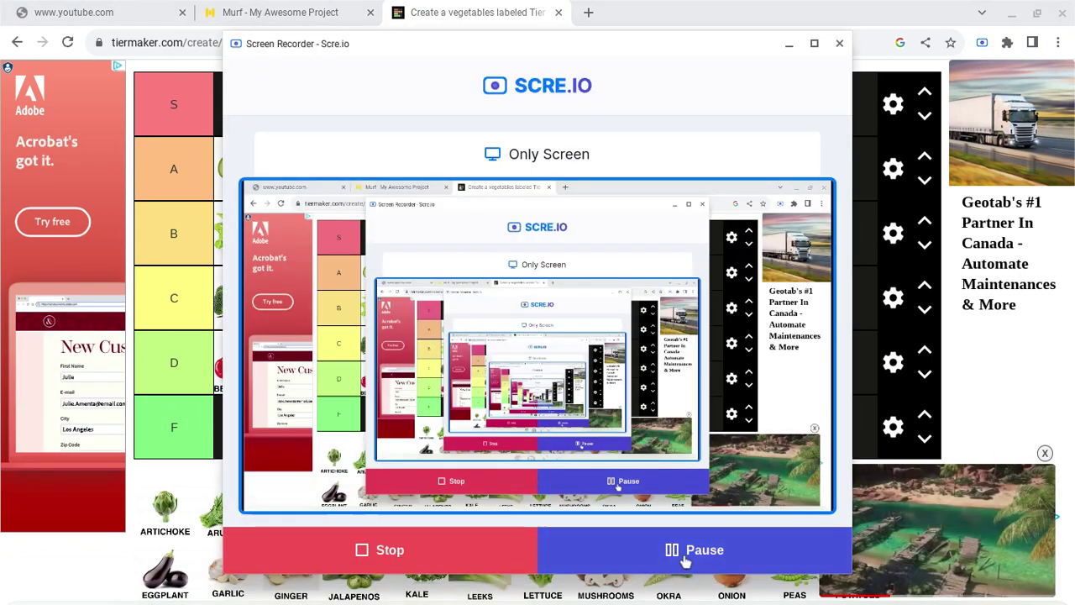
{"action": "left_click", "coordinate": [279, 11]}
{"action": "left_click", "coordinate": [922, 159]}
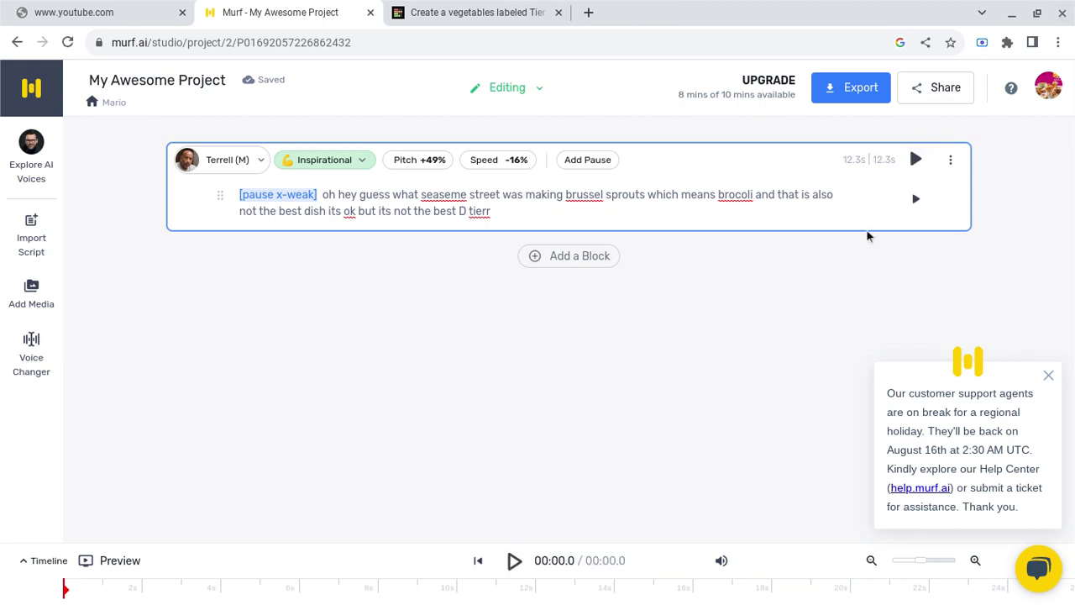
{"action": "left_click", "coordinate": [916, 167]}
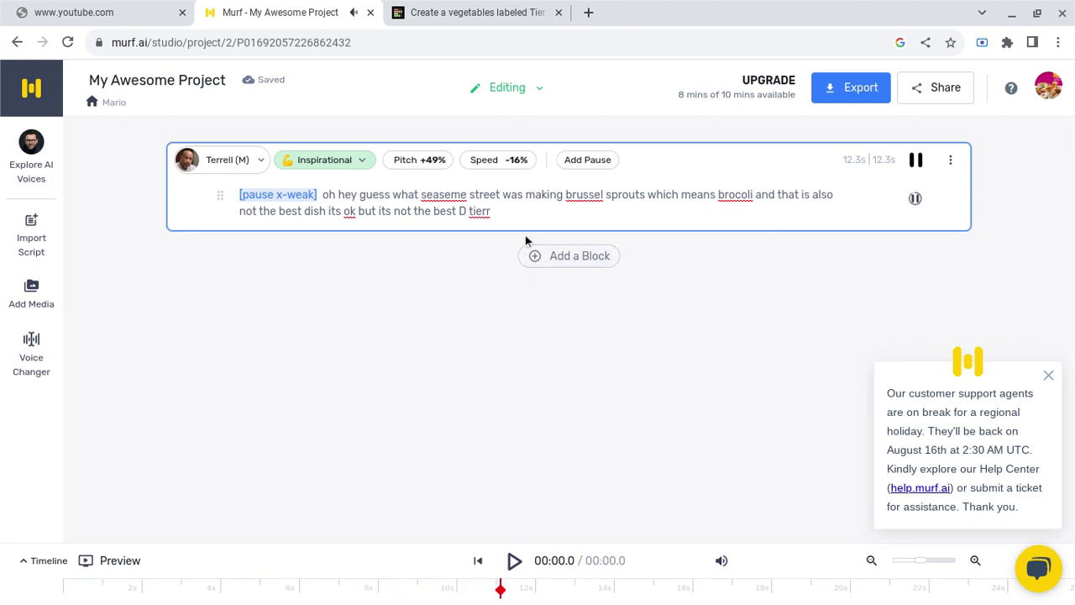
- Replace the script text after the extra-weak pause with "chopty chop" and generate and play its audio
{"action": "triple_click", "coordinate": [361, 206]}
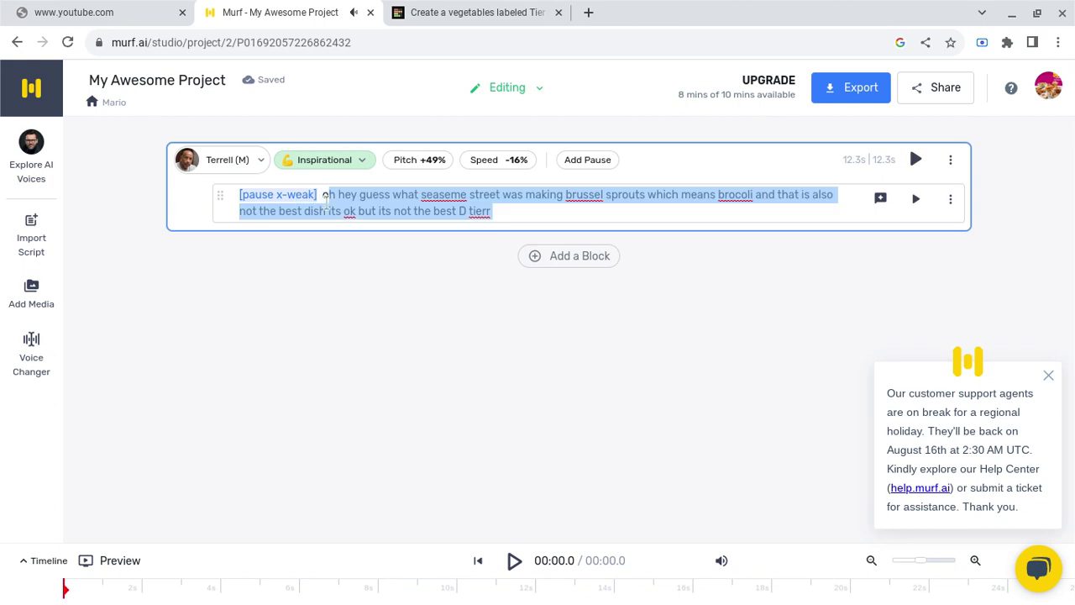
{"action": "key", "text": "BackSpace"}
{"action": "type", "text": "chopty chop"}
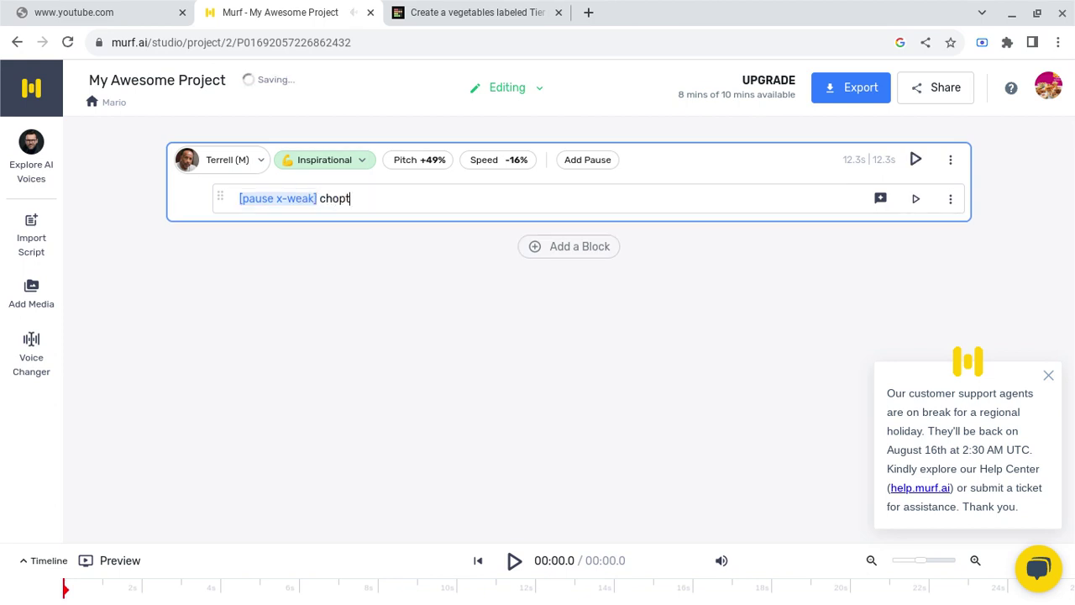
{"action": "left_click", "coordinate": [915, 159]}
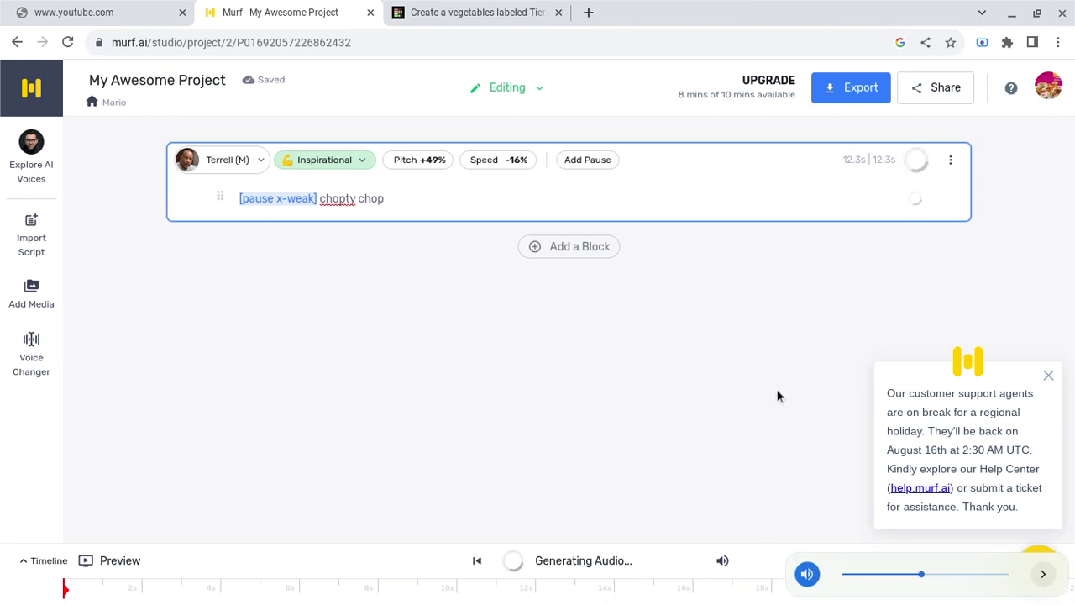
{"action": "left_click", "coordinate": [915, 160]}
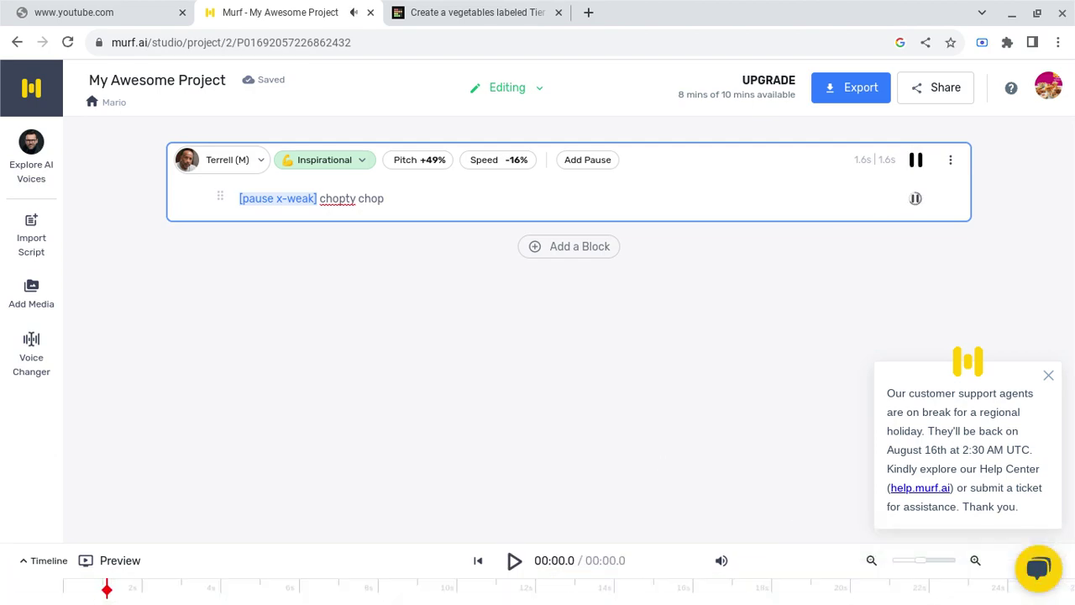
- Pause the screen recording in Screen Recorder and place Brussels Sprouts in tier C of the vegetables tier list
{"action": "left_click", "coordinate": [602, 583]}
{"action": "left_click", "coordinate": [687, 550]}
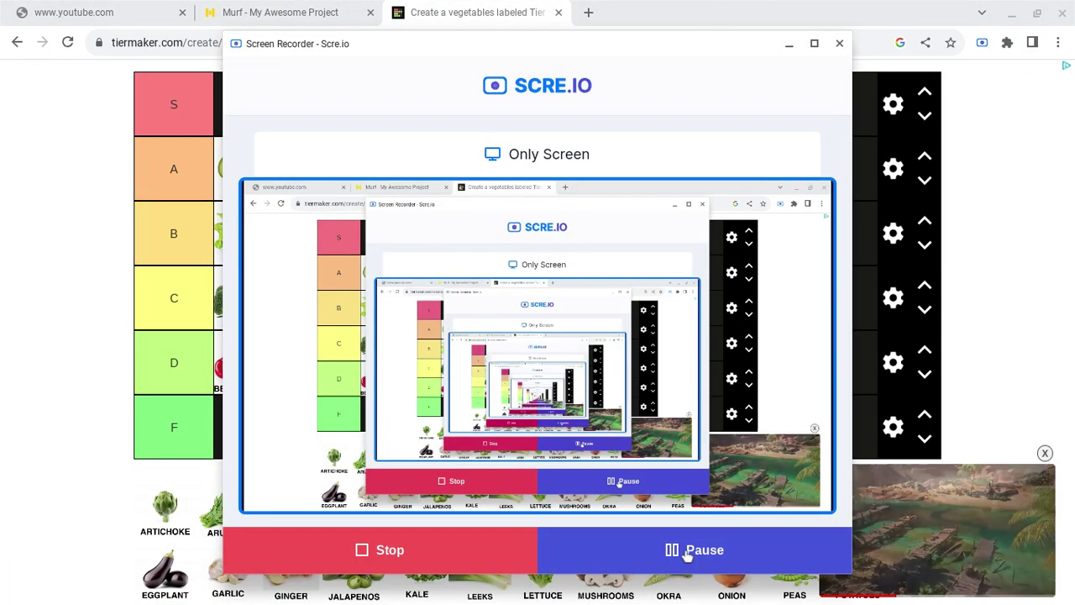
{"action": "left_click", "coordinate": [217, 441]}
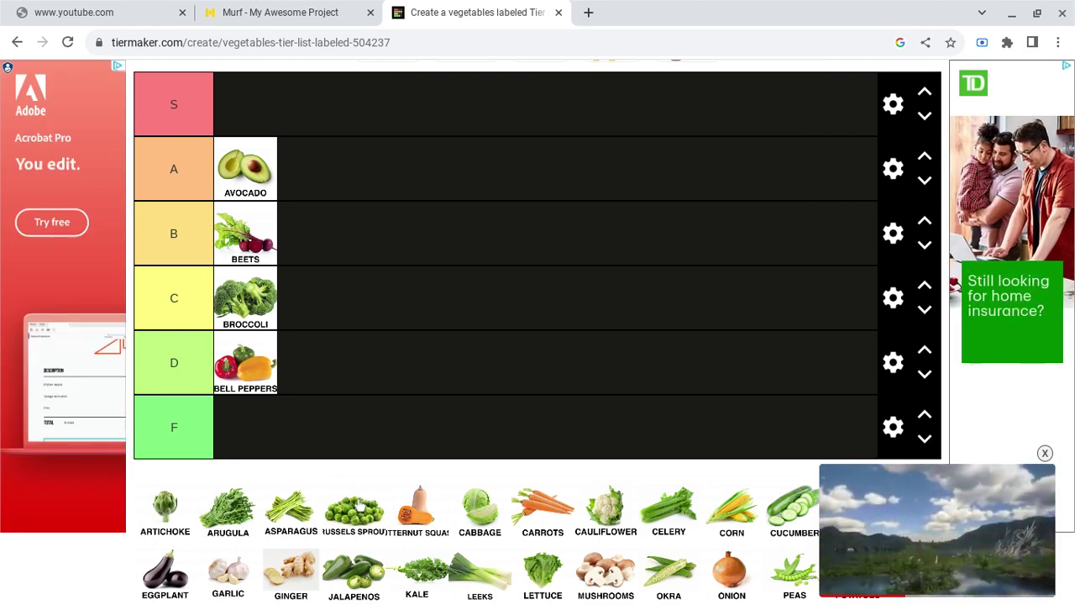
{"action": "left_click_drag", "start_coordinate": [354, 508], "coordinate": [372, 384]}
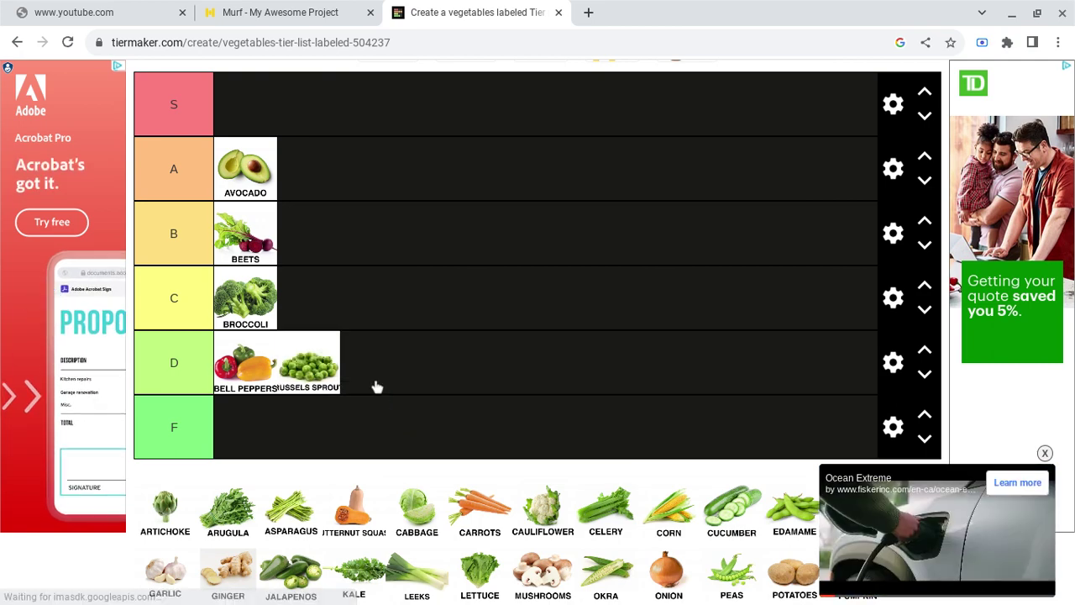
{"action": "left_click_drag", "start_coordinate": [317, 361], "coordinate": [332, 298]}
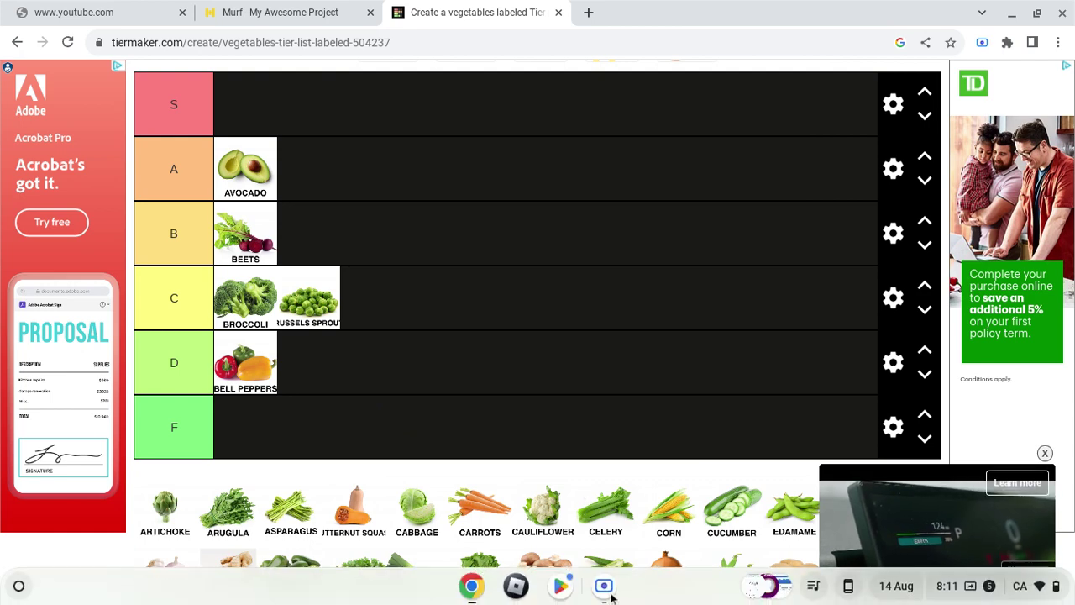
- Pause the screen recording in Screen Recorder, return to the Murf project and raise the system volume
{"action": "left_click", "coordinate": [607, 587]}
{"action": "left_click", "coordinate": [683, 561]}
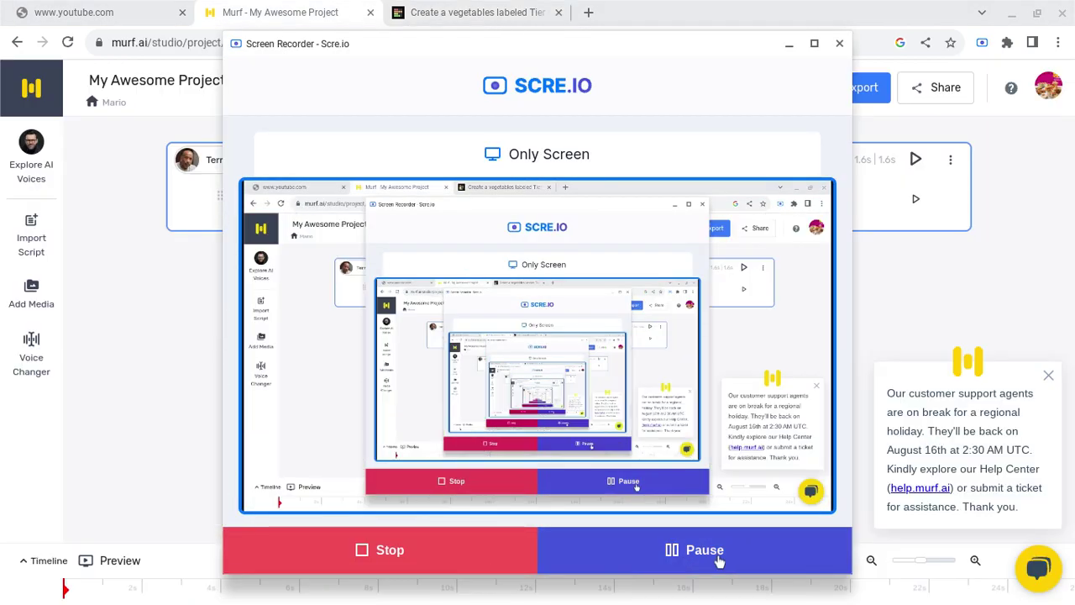
{"action": "left_click", "coordinate": [922, 299]}
{"action": "key", "text": "XF86AudioRaiseVolume"}
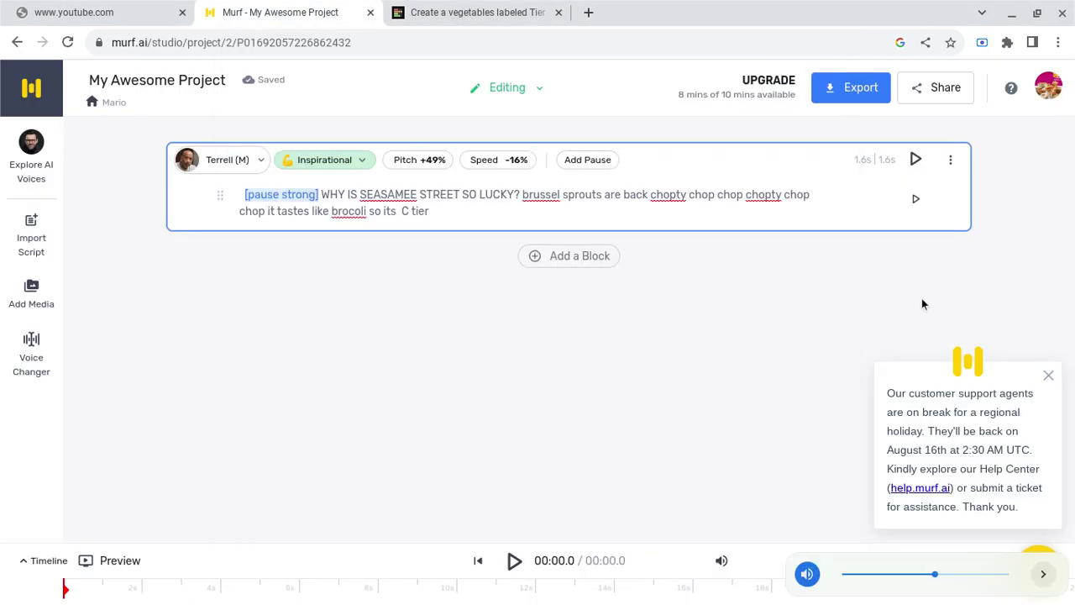
- Generate and play the audio for the brussel sprouts C tier comment, with the system volume raised one more notch
{"action": "left_click", "coordinate": [915, 159]}
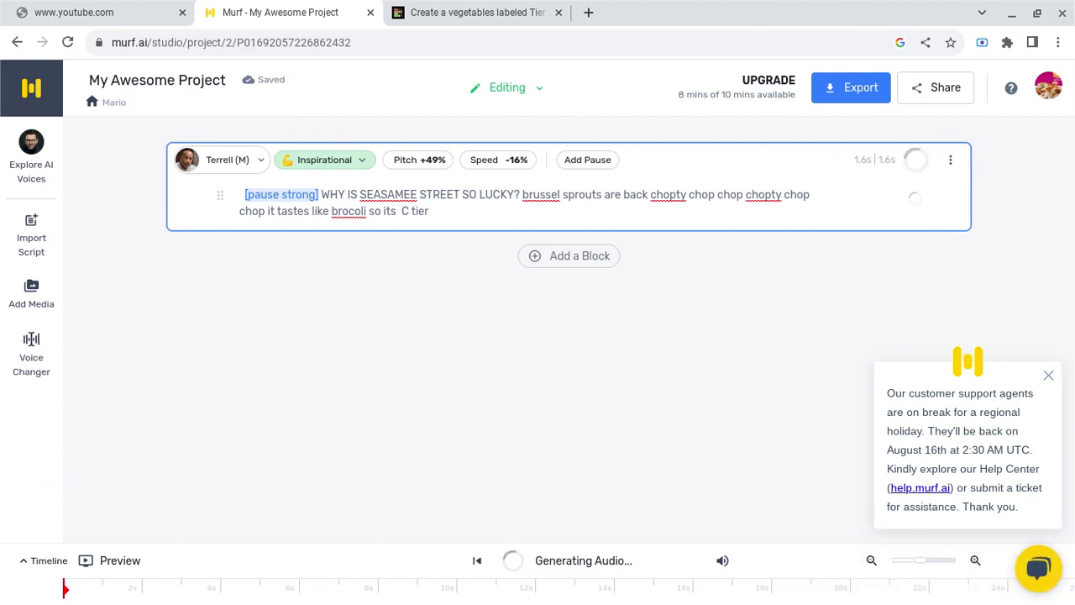
{"action": "key", "text": "XF86AudioRaiseVolume"}
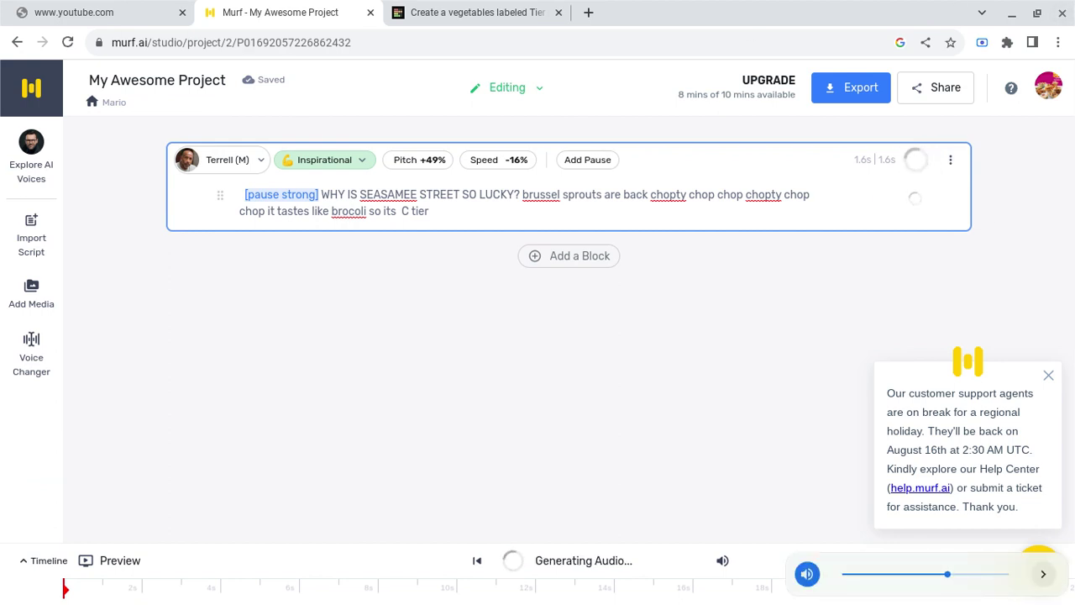
{"action": "left_click", "coordinate": [913, 161]}
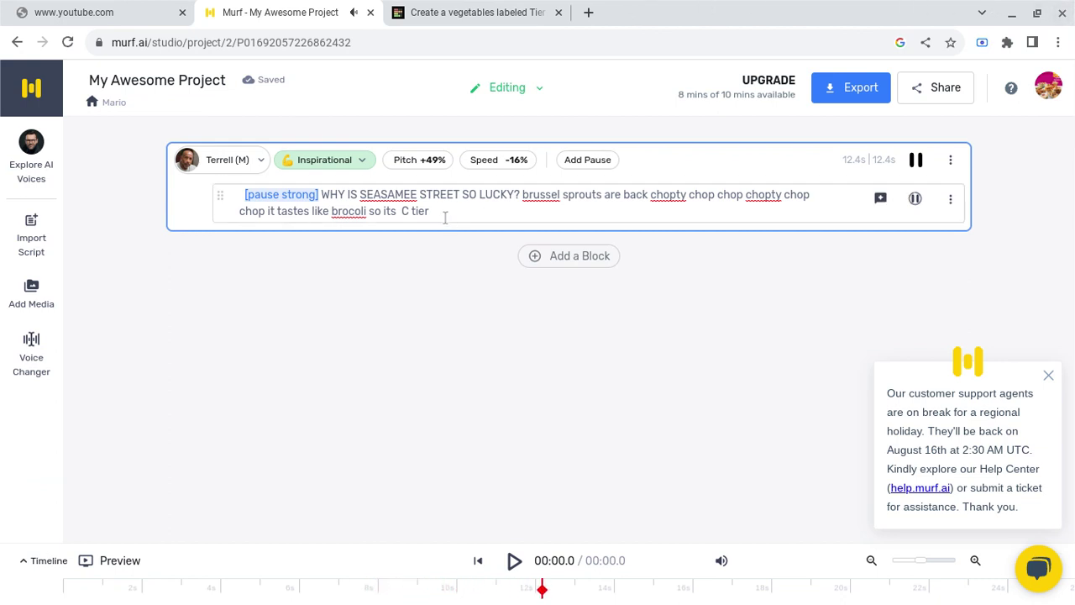
- Pause and resume the recording in Screen Recorder and return to the Murf project
{"action": "left_click", "coordinate": [604, 586]}
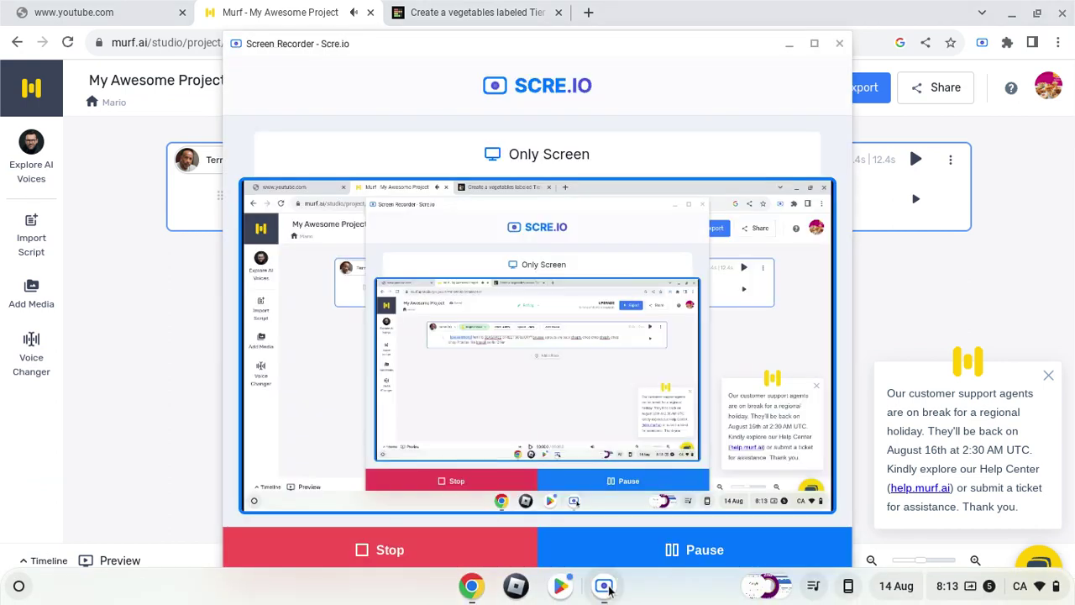
{"action": "left_click", "coordinate": [713, 549]}
{"action": "left_click", "coordinate": [701, 542]}
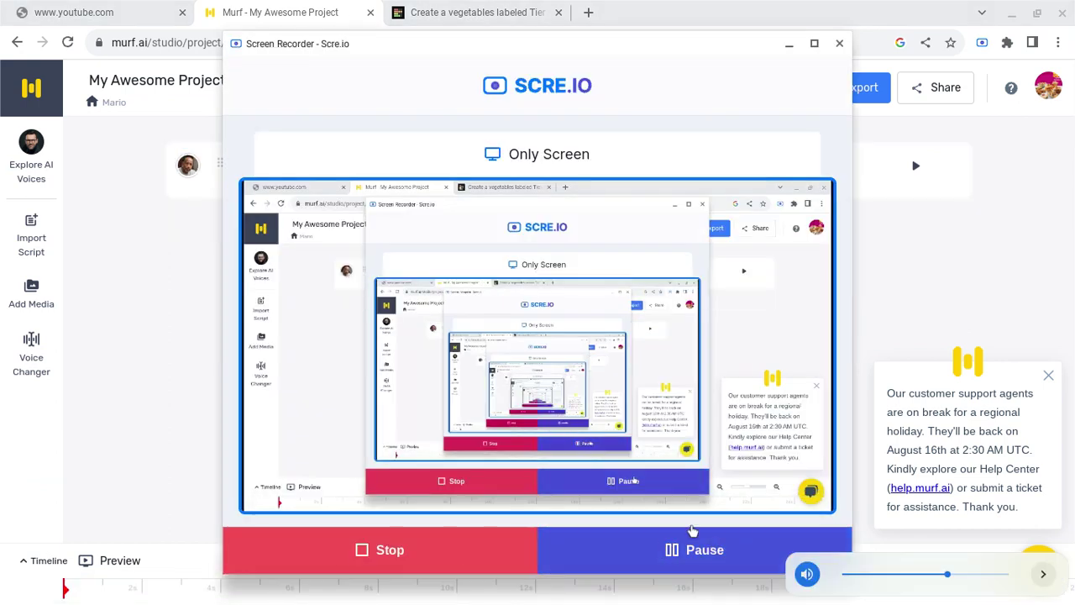
{"action": "left_click", "coordinate": [154, 321]}
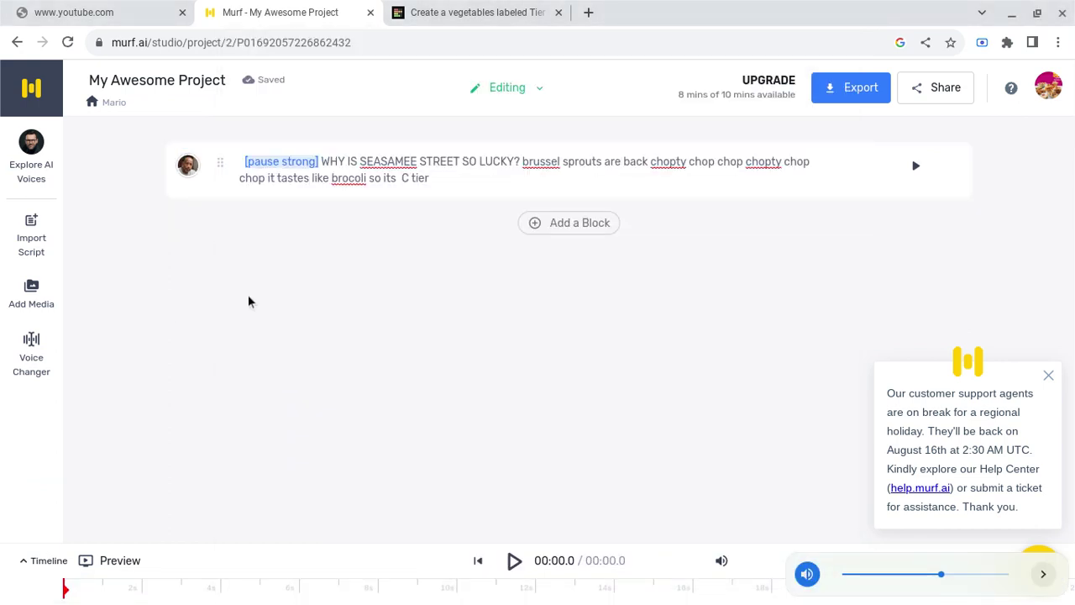
- Replace the script text after the strong pause with "stop talking about sesemee street its depresing" and generate and play its audio
{"action": "left_click", "coordinate": [323, 159]}
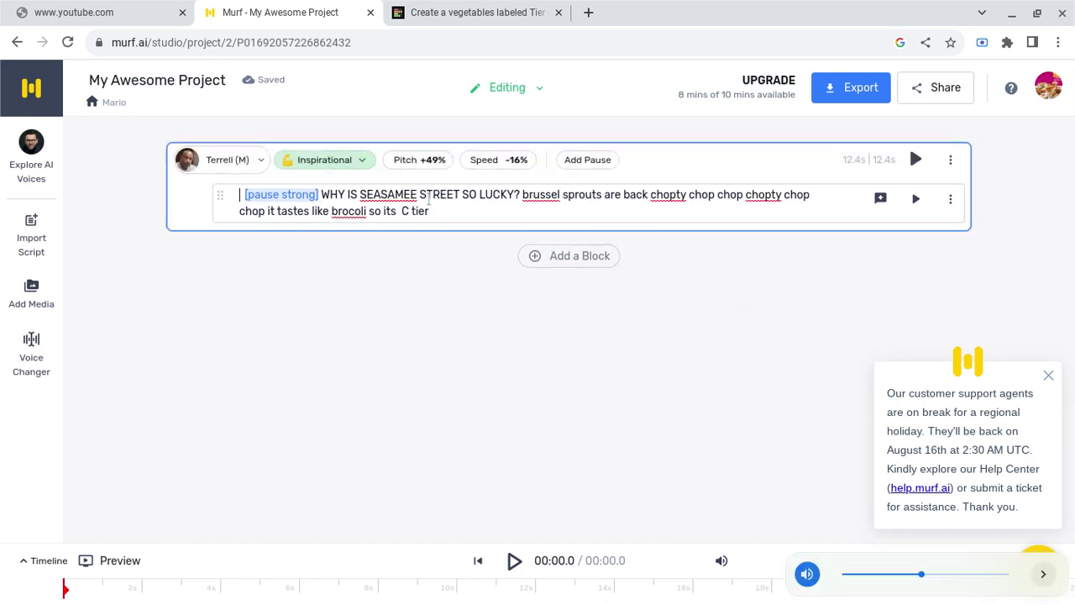
{"action": "left_click_drag", "start_coordinate": [441, 209], "coordinate": [332, 193]}
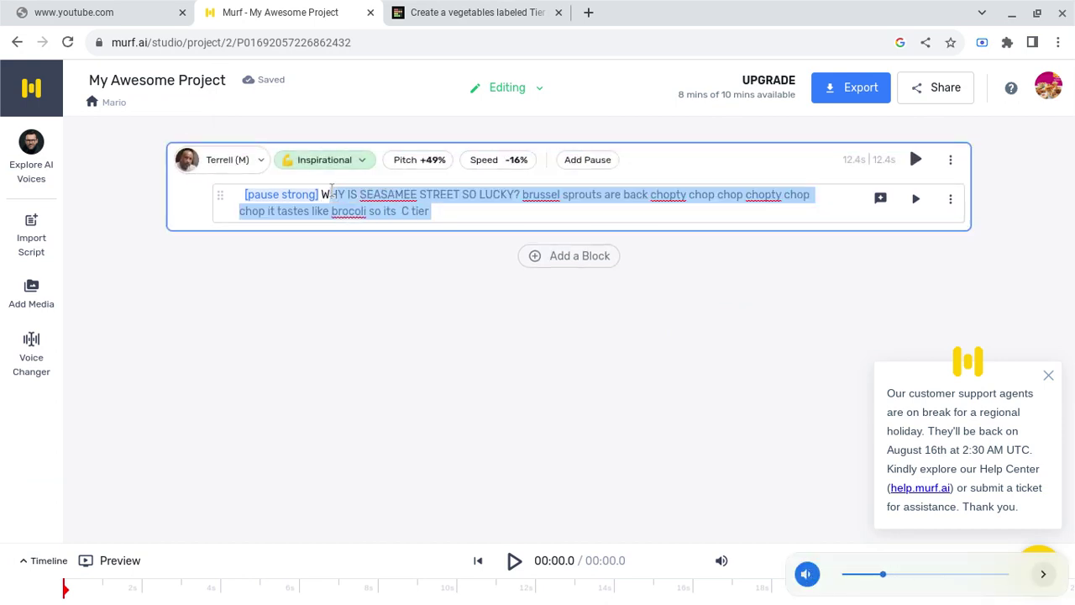
{"action": "key", "text": "BackSpace"}
{"action": "type", "text": "stop talking about sesemee street its depresing"}
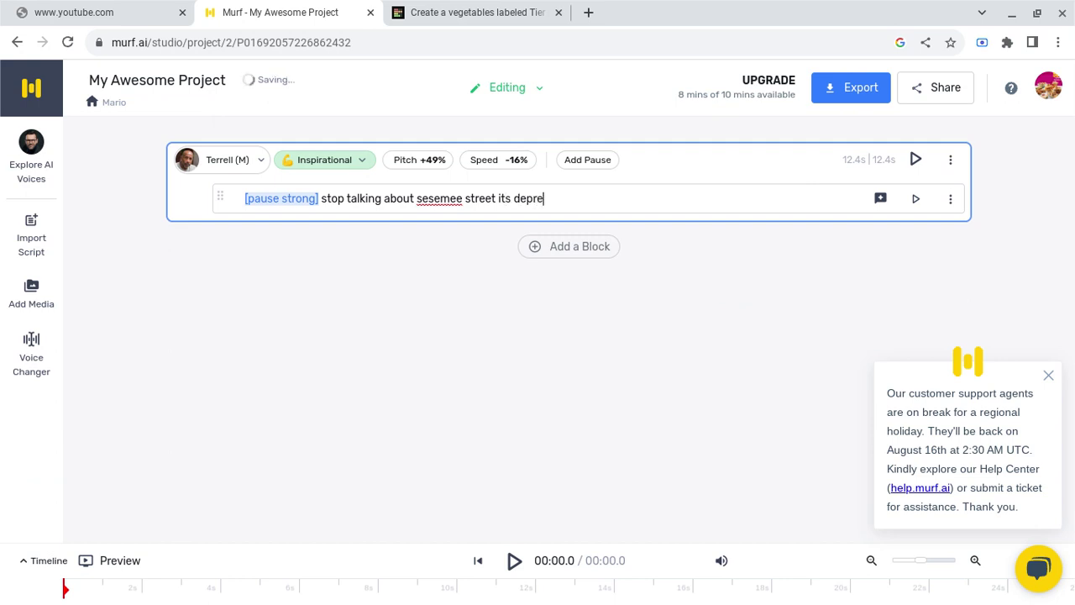
{"action": "left_click", "coordinate": [914, 198]}
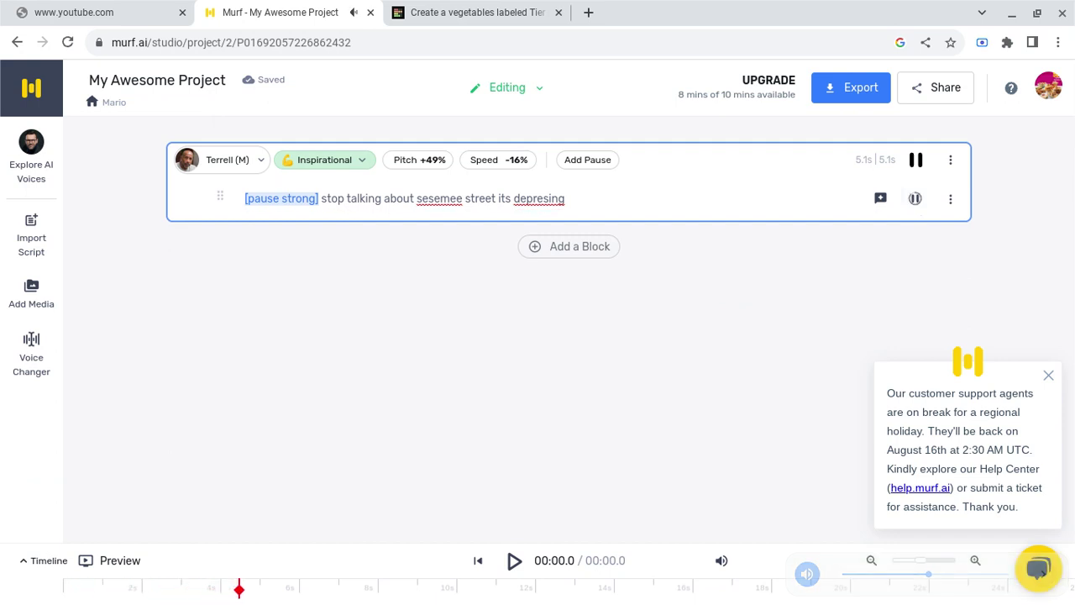
- Pause the screen recording in Screen Recorder and place Butternut Squash in tier S of the vegetables tier list
{"action": "mouse_move", "coordinate": [647, 600]}
{"action": "left_click", "coordinate": [597, 588]}
{"action": "left_click", "coordinate": [715, 550]}
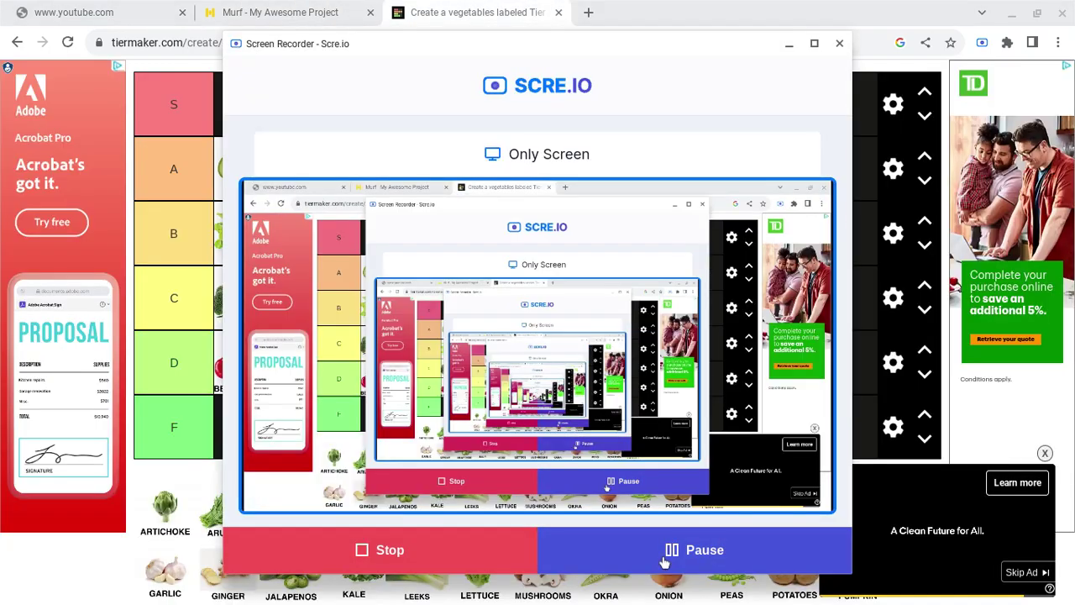
{"action": "left_click", "coordinate": [649, 12]}
{"action": "scroll", "coordinate": [347, 471], "scroll_direction": "up", "scroll_amount": 1}
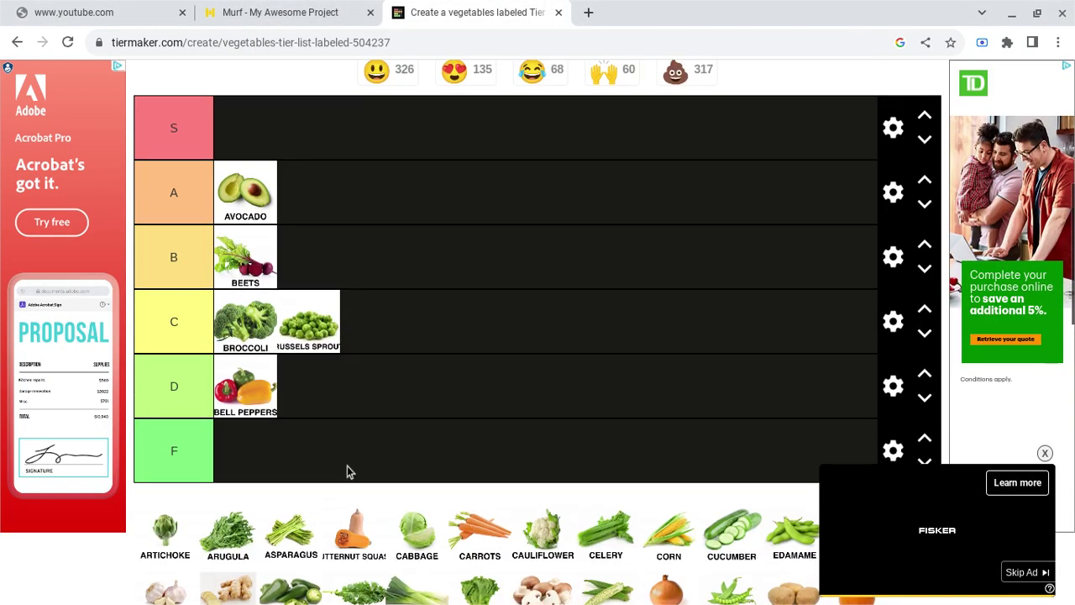
{"action": "left_click_drag", "start_coordinate": [354, 563], "coordinate": [304, 160]}
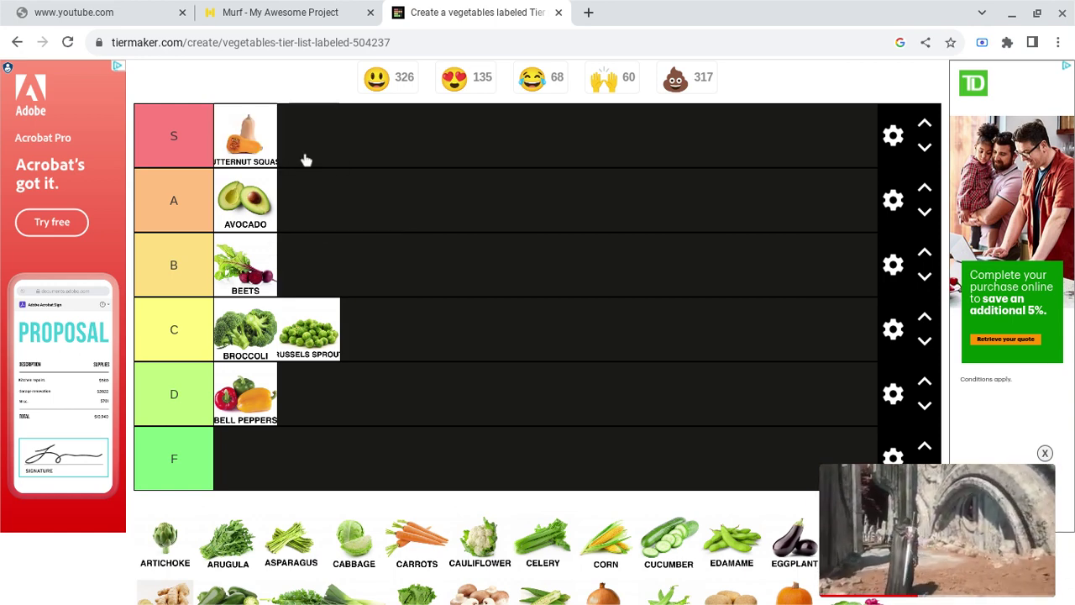
- In the Murf project, replace the script with a butternut squash comment running from "alright theres an S tier restraunt" to "no more words S tierr"
{"action": "left_click", "coordinate": [327, 7]}
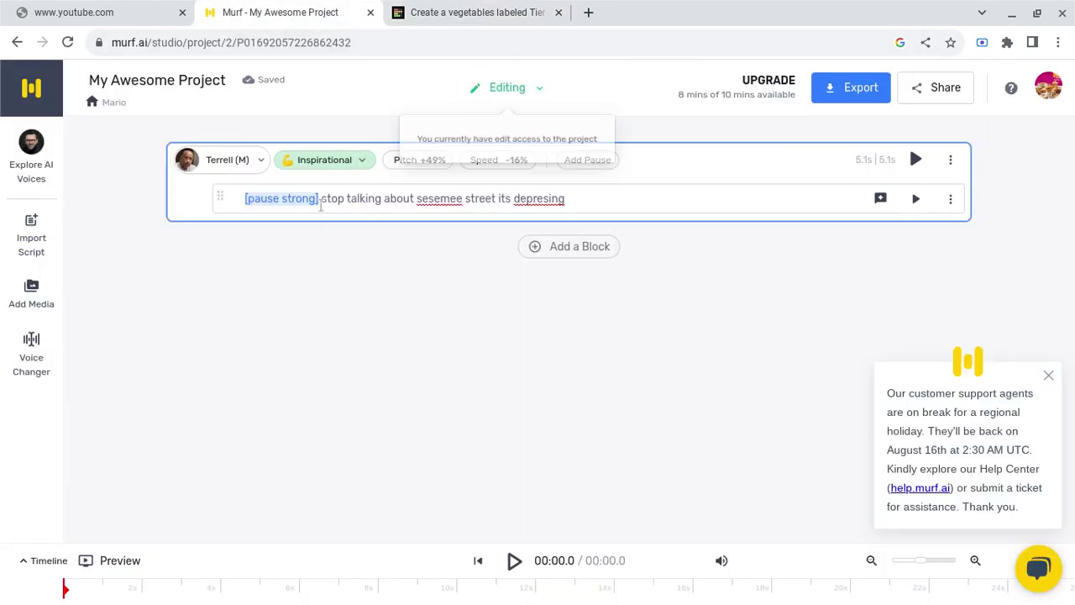
{"action": "left_click_drag", "start_coordinate": [326, 199], "coordinate": [574, 193]}
{"action": "key", "text": "BackSpace"}
{"action": "key", "text": "BackSpace"}
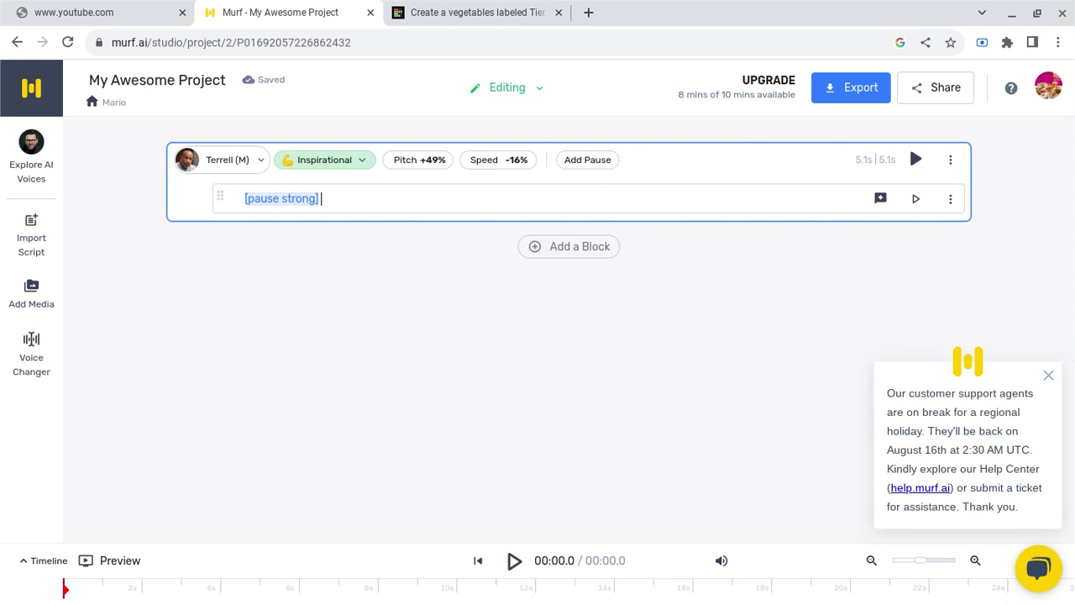
{"action": "type", "text": "alright theres "}
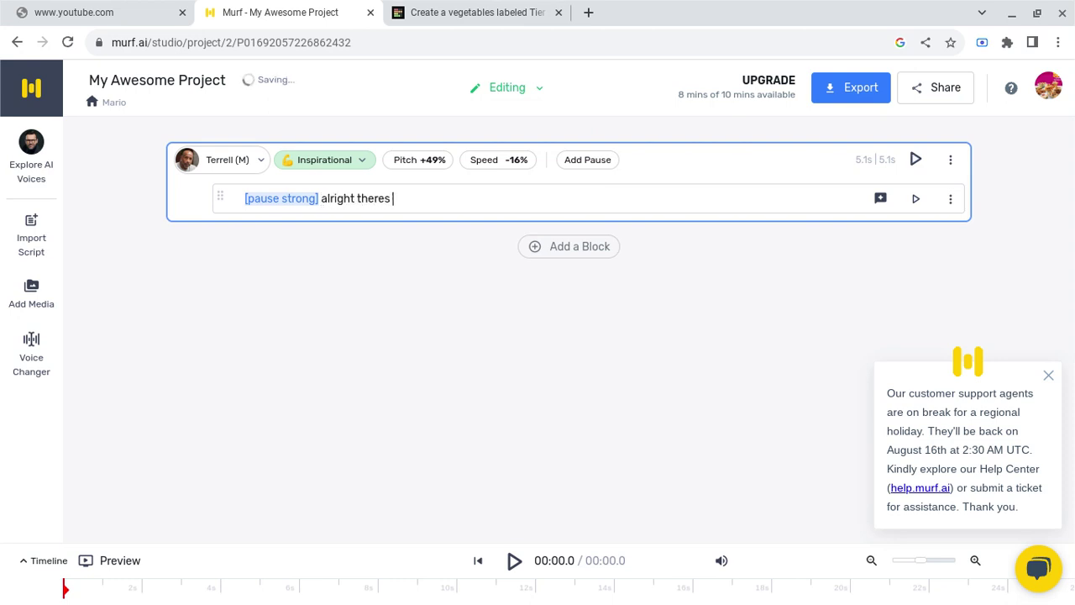
{"action": "type", "text": "an S tier restraunt butternut squash wahooooo"}
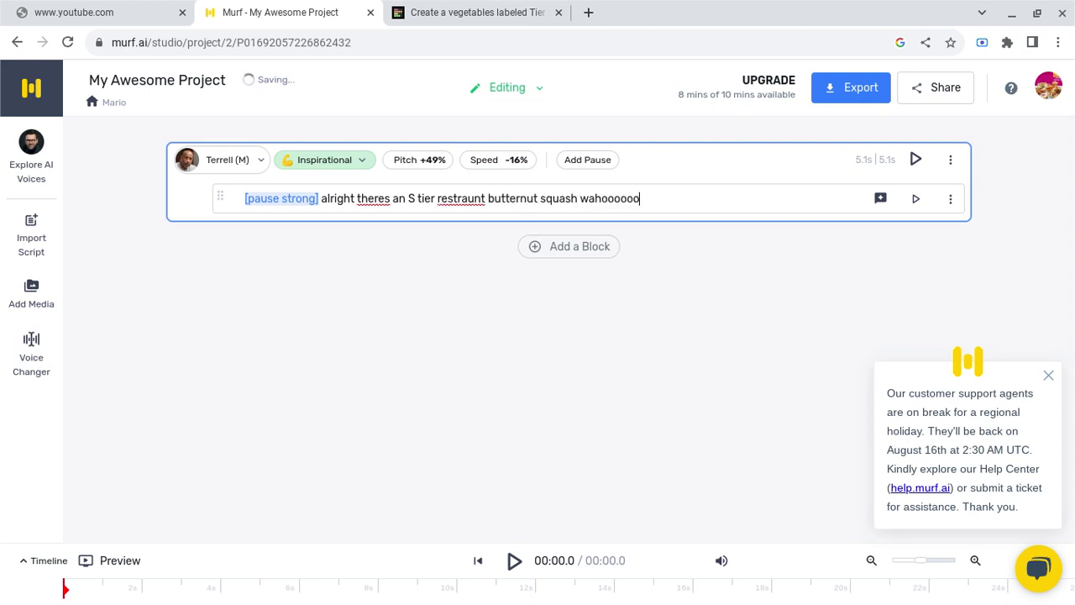
{"action": "type", "text": "o "}
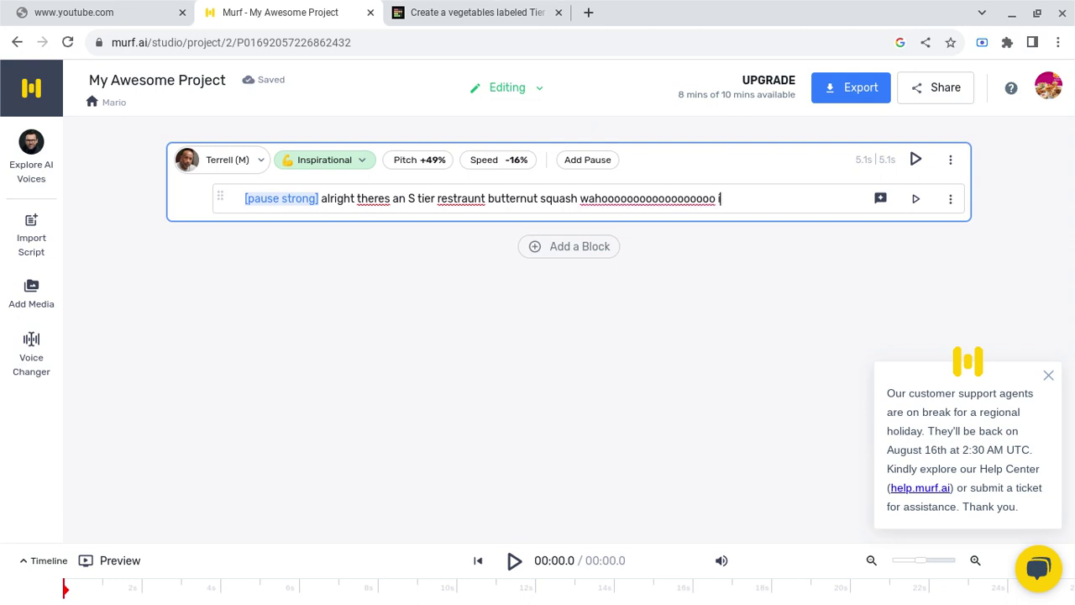
{"action": "type", "text": "its so good yo"}
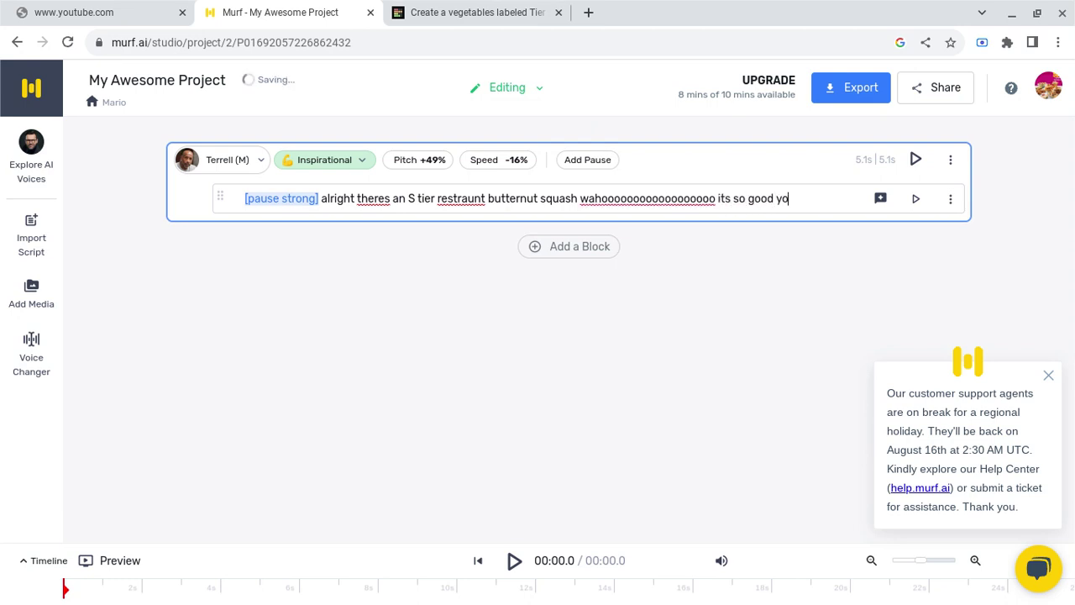
{"action": "type", "text": "u guys u have"}
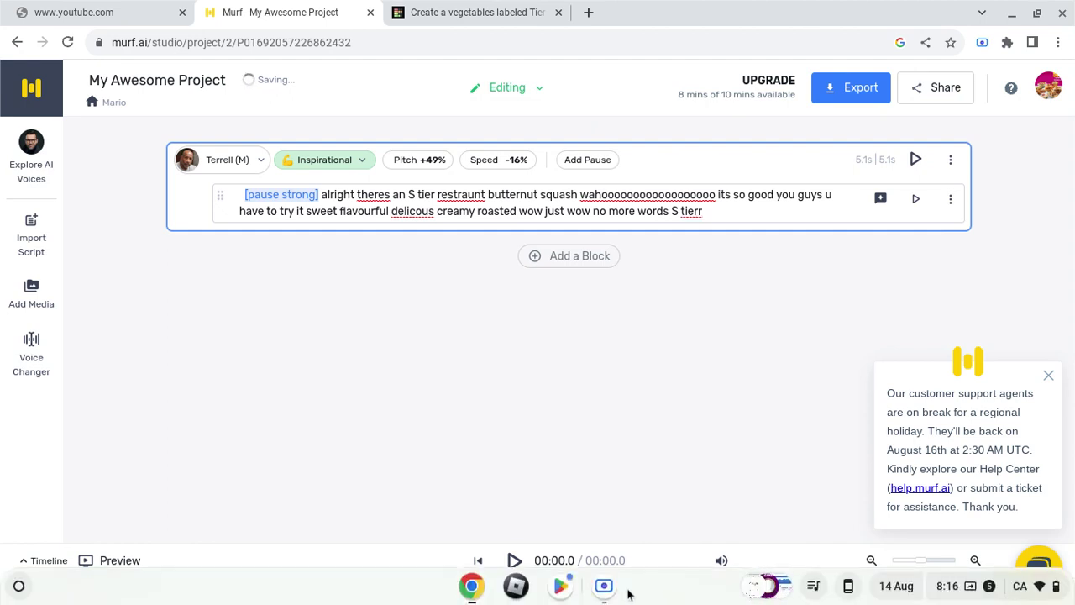
- Bring up Screen Recorder and switch to the YouTube window with the Newer Super Mario Bros. DS full soundtrack
{"action": "left_click", "coordinate": [622, 585]}
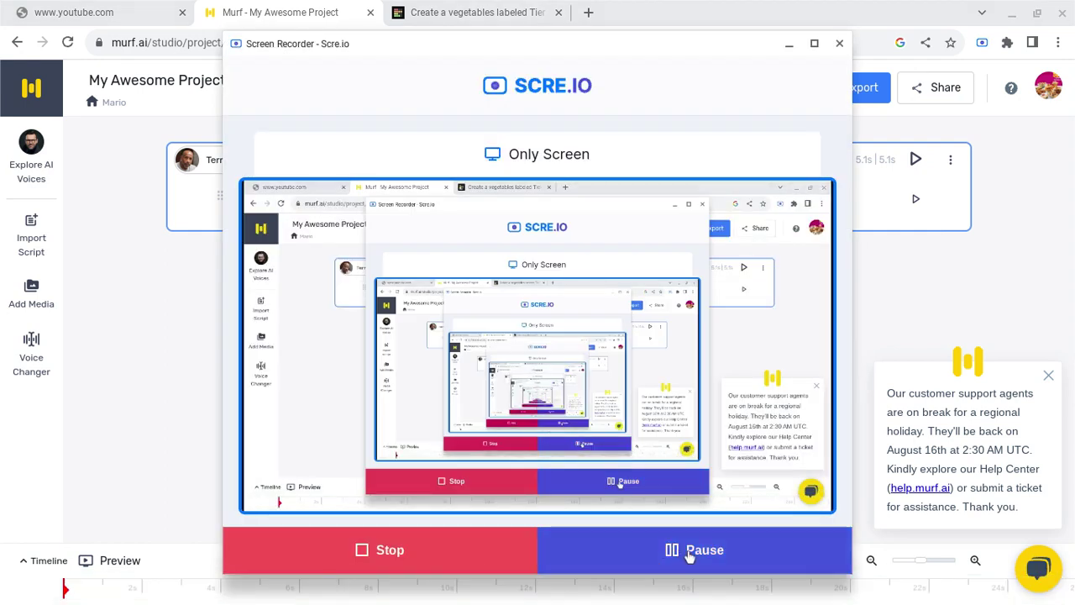
{"action": "left_click", "coordinate": [471, 589]}
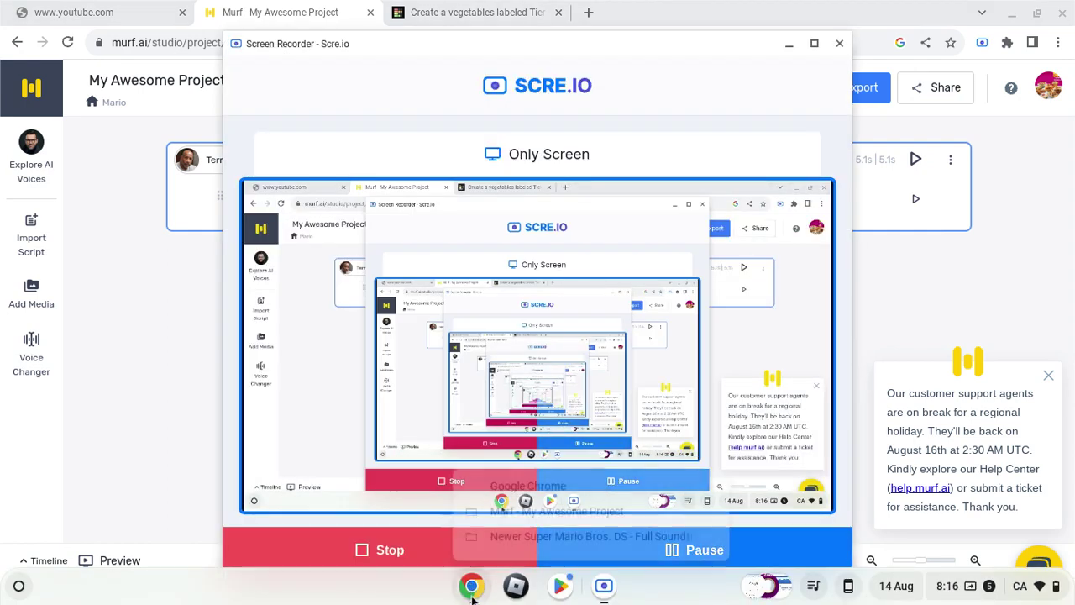
{"action": "left_click", "coordinate": [630, 549]}
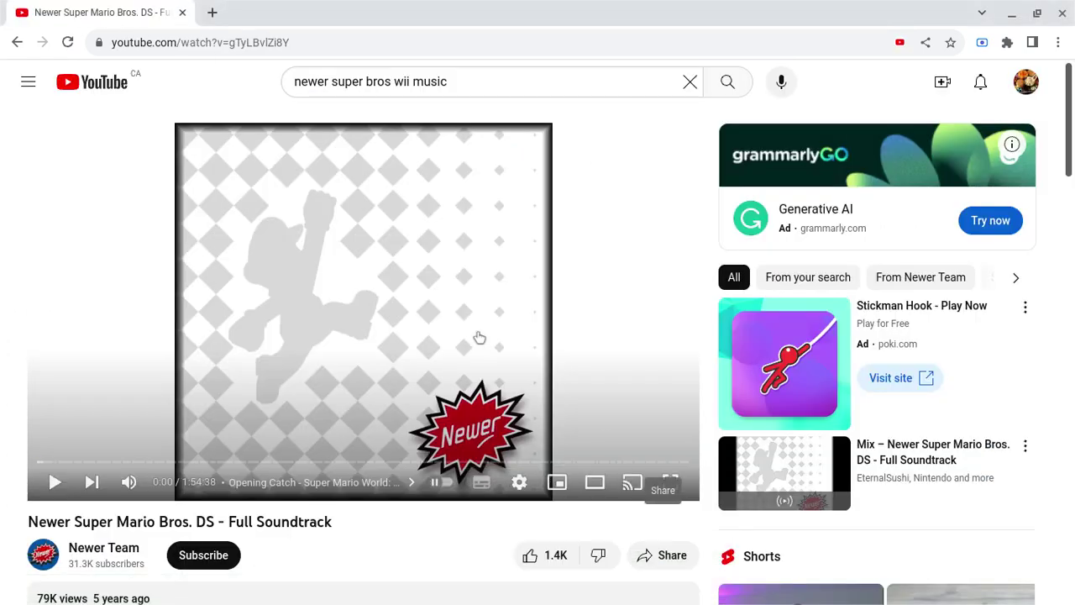
- Bring Screen Recorder back up and generate and play the audio for the butternut squash comment in the Murf project
{"action": "left_click", "coordinate": [603, 588]}
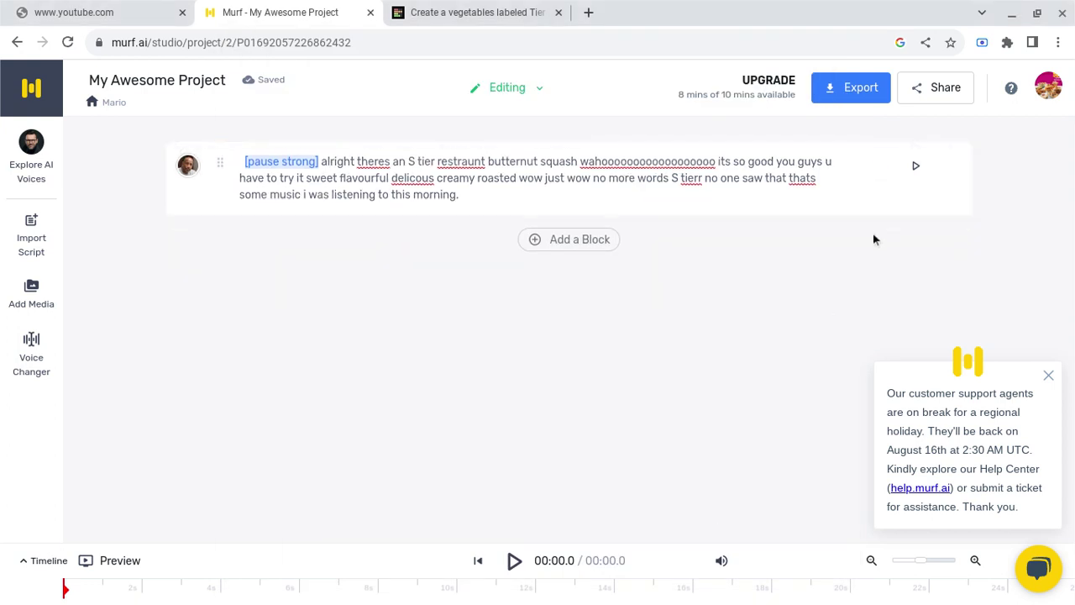
{"action": "left_click", "coordinate": [915, 165]}
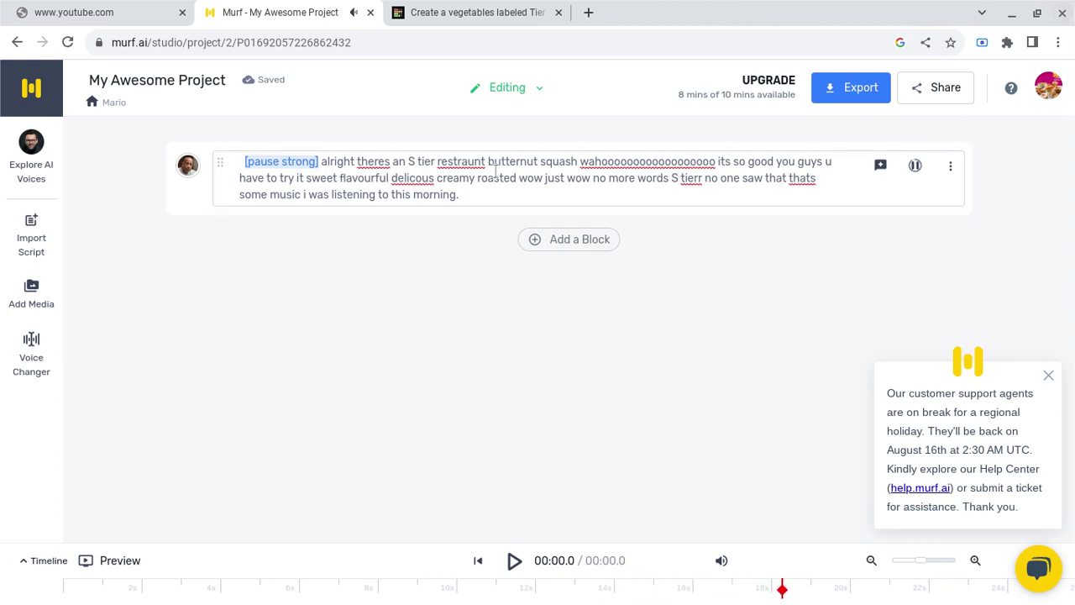
- Bring up Screen Recorder, resume the recording and hide its window to return to the vegetables tier list
{"action": "left_click", "coordinate": [483, 193]}
{"action": "mouse_move", "coordinate": [518, 598]}
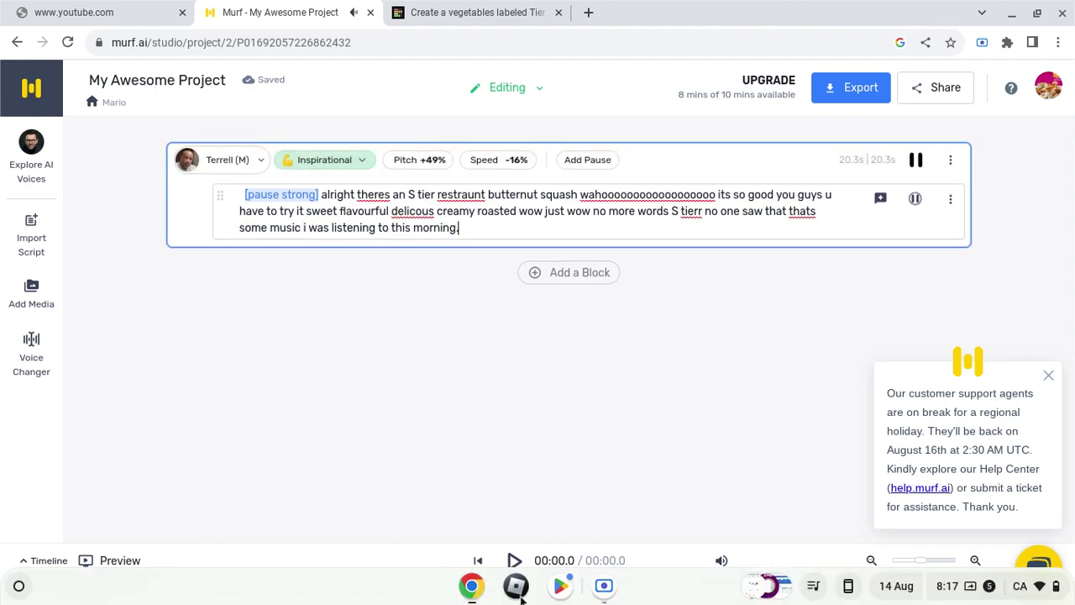
{"action": "left_click", "coordinate": [604, 585]}
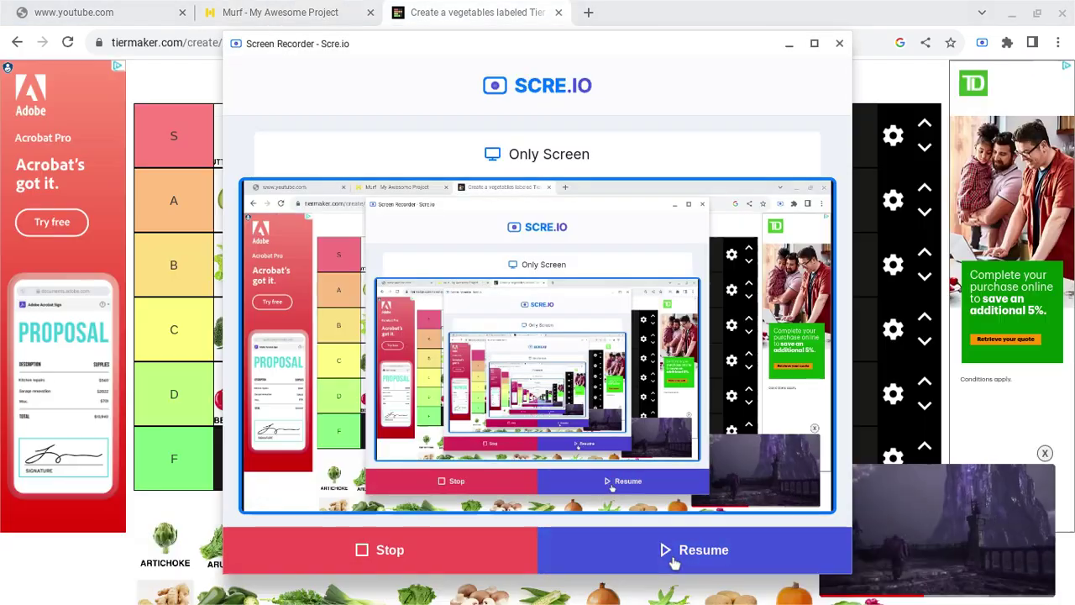
{"action": "left_click", "coordinate": [674, 565]}
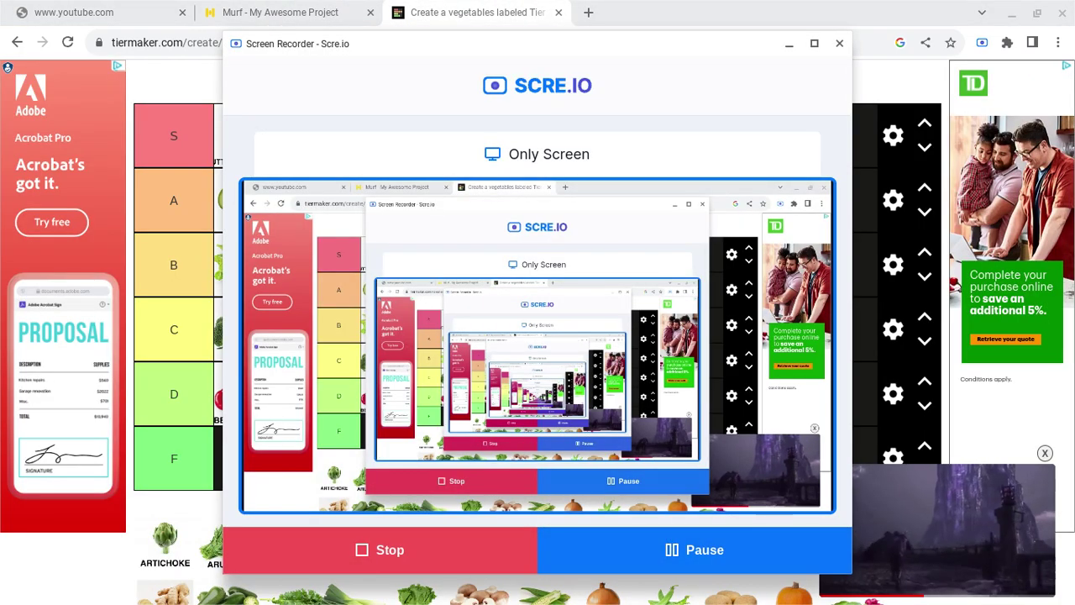
{"action": "left_click", "coordinate": [603, 588]}
- Place Carrots in tier A of the vegetables tier list, ahead of Avocado
{"action": "scroll", "coordinate": [520, 499], "scroll_direction": "down", "scroll_amount": 1}
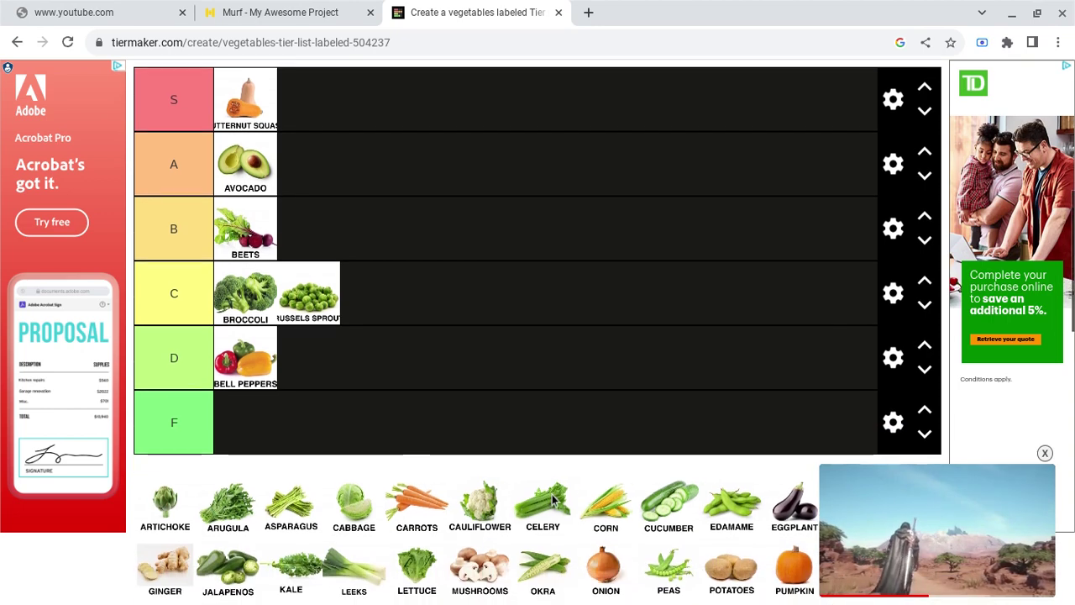
{"action": "left_click_drag", "start_coordinate": [466, 500], "coordinate": [413, 204]}
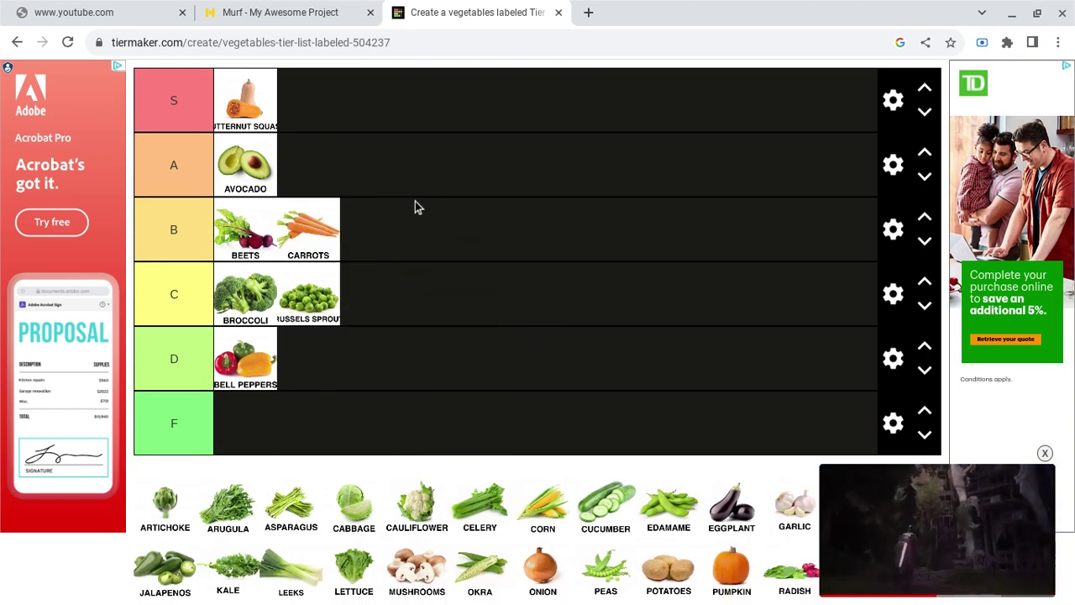
{"action": "left_click_drag", "start_coordinate": [336, 234], "coordinate": [264, 181]}
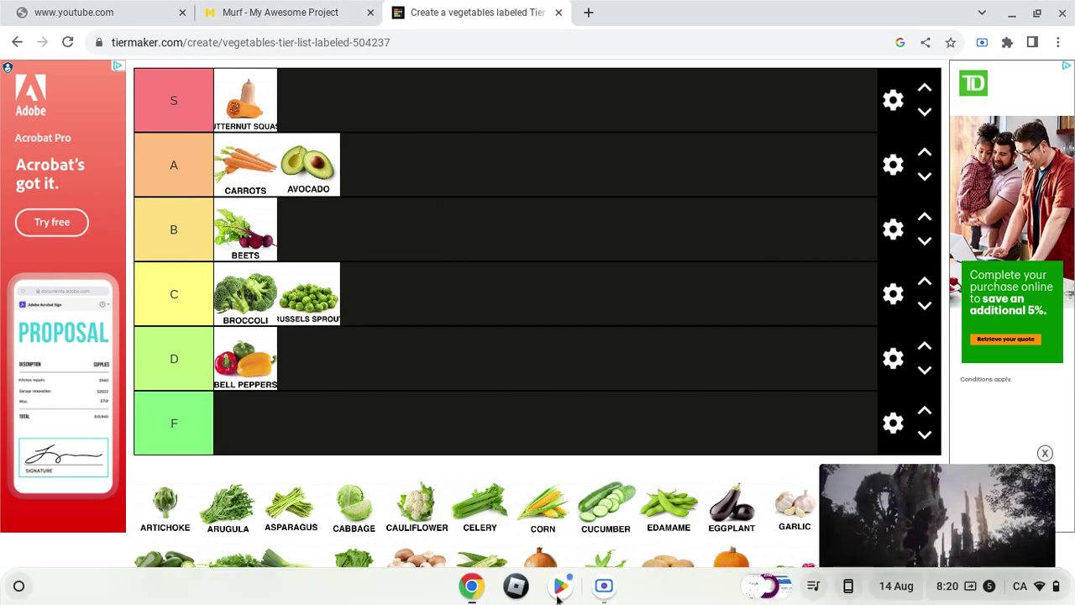
- Pause and resume the recording in Screen Recorder, and play the carrots comment in the Murf project
{"action": "left_click", "coordinate": [604, 585]}
{"action": "left_click", "coordinate": [676, 554]}
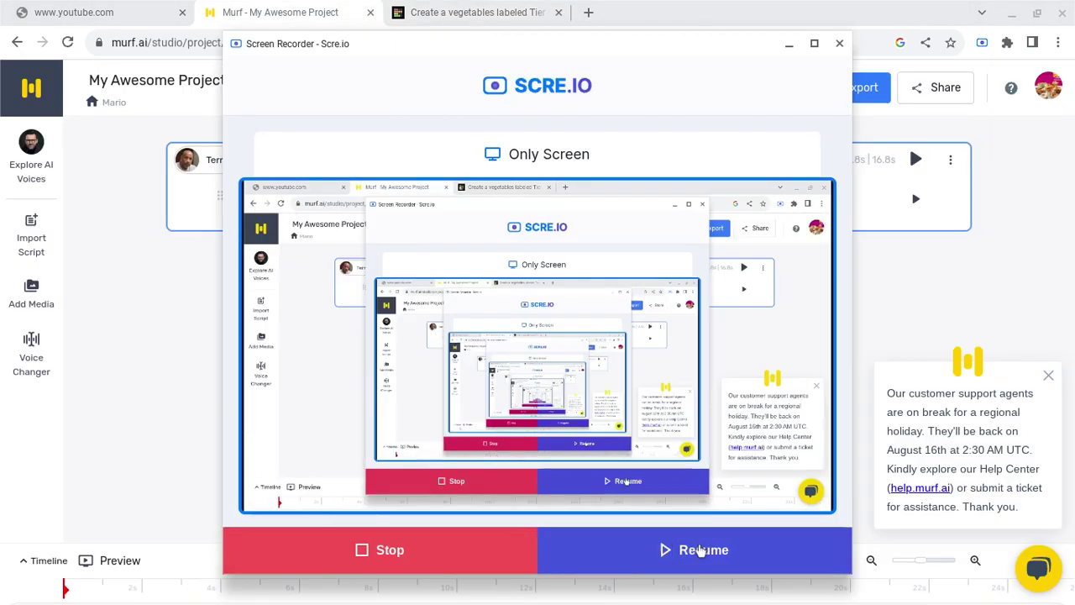
{"action": "left_click", "coordinate": [700, 550]}
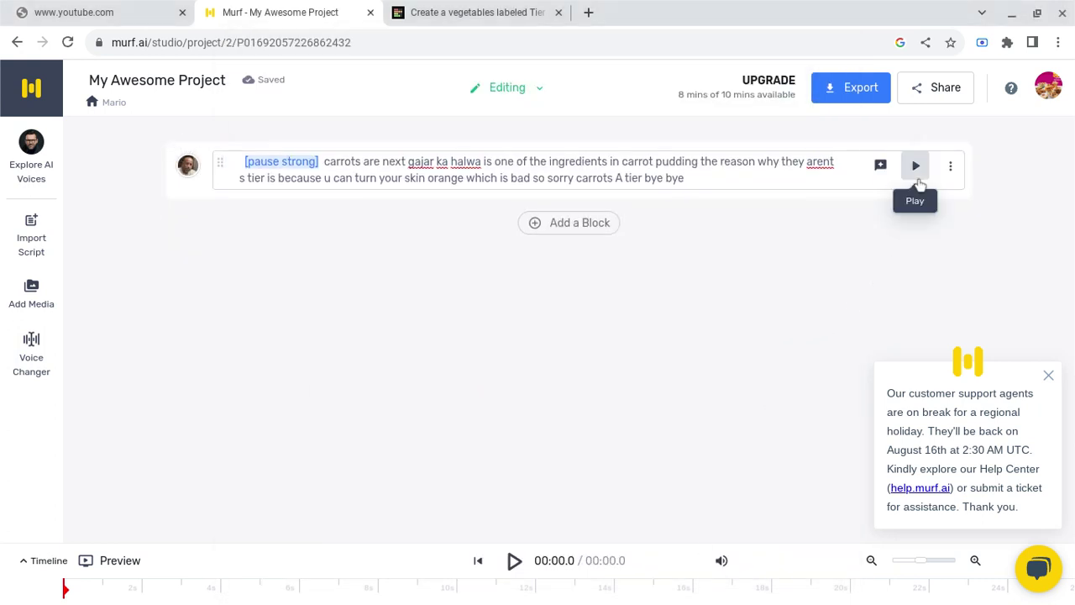
{"action": "left_click", "coordinate": [916, 168]}
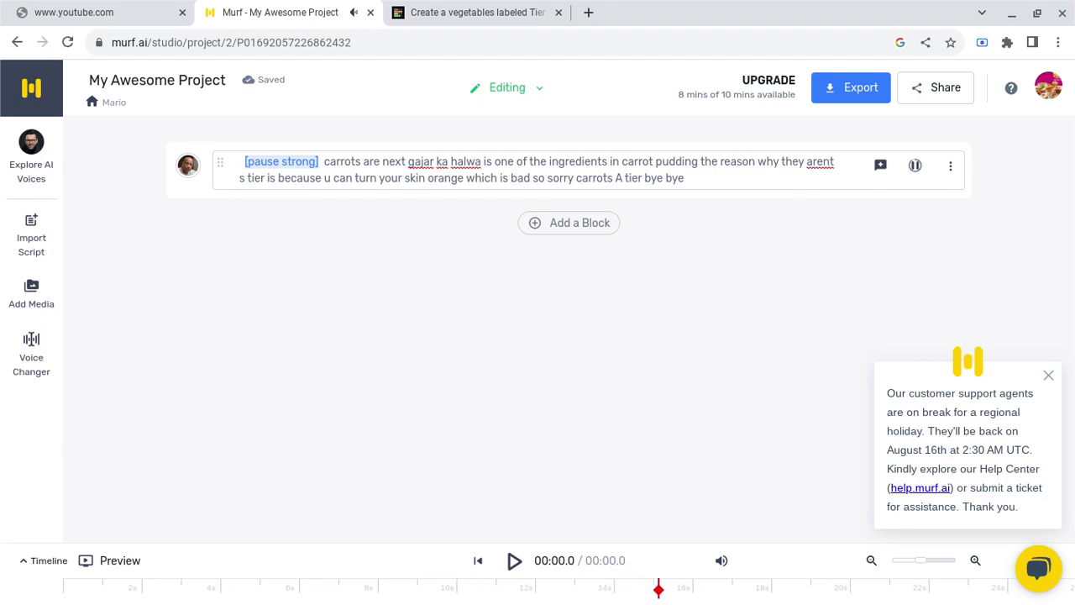
- Bring up Screen Recorder, pause the recording between takes and minimize its window over the tier list
{"action": "mouse_move", "coordinate": [514, 604]}
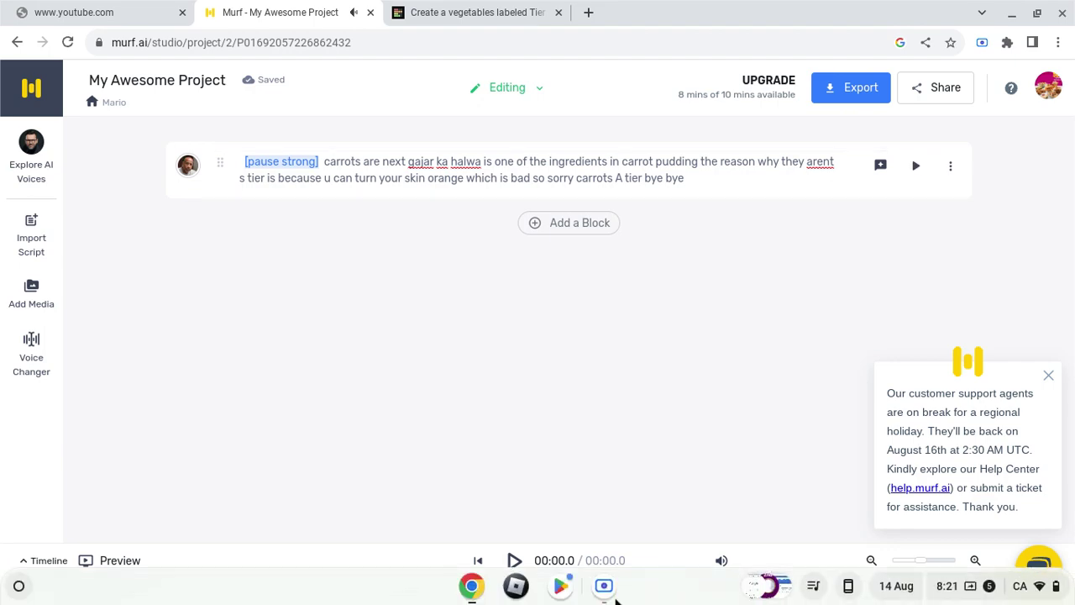
{"action": "left_click", "coordinate": [614, 599]}
{"action": "left_click", "coordinate": [691, 560]}
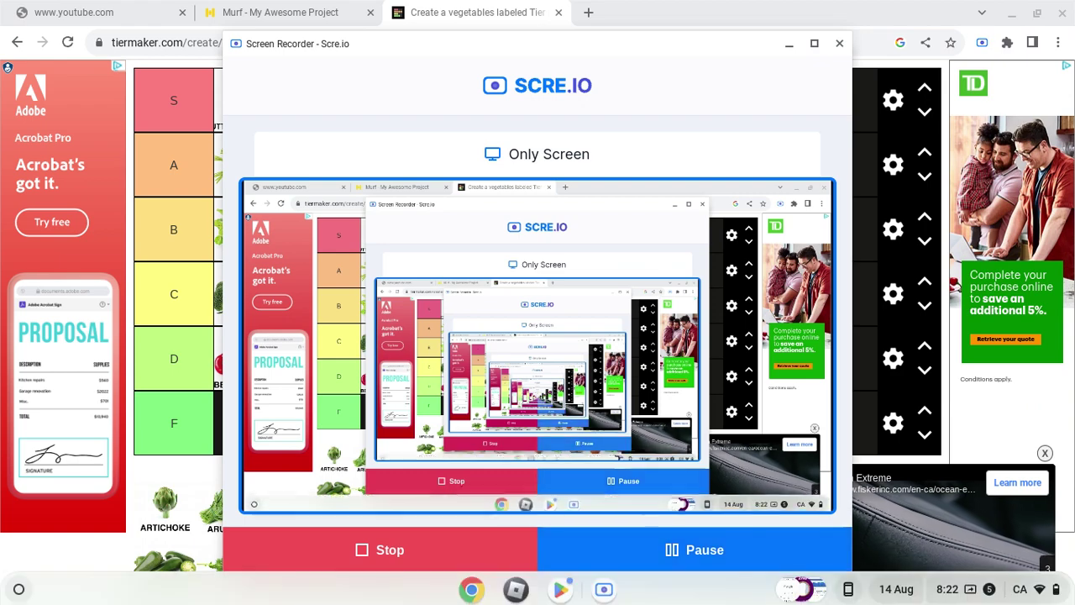
{"action": "left_click", "coordinate": [789, 43]}
- Place Cauliflower in tier A of the vegetables tier list, between Carrots and Avocado
{"action": "scroll", "coordinate": [595, 256], "scroll_direction": "down", "scroll_amount": 1}
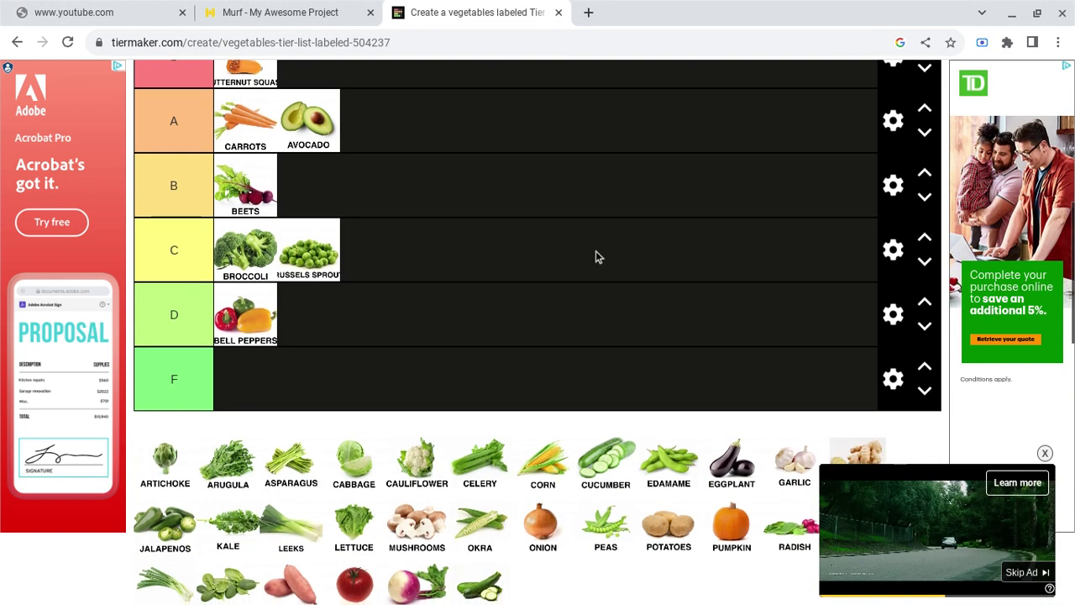
{"action": "scroll", "coordinate": [595, 256], "scroll_direction": "up", "scroll_amount": 1}
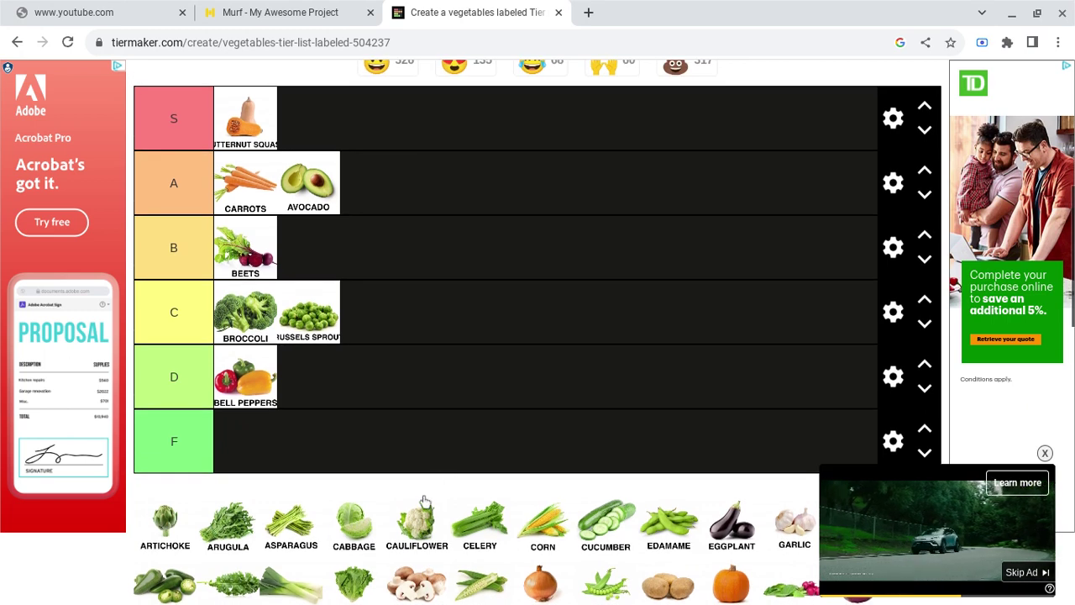
{"action": "left_click_drag", "start_coordinate": [420, 514], "coordinate": [435, 255]}
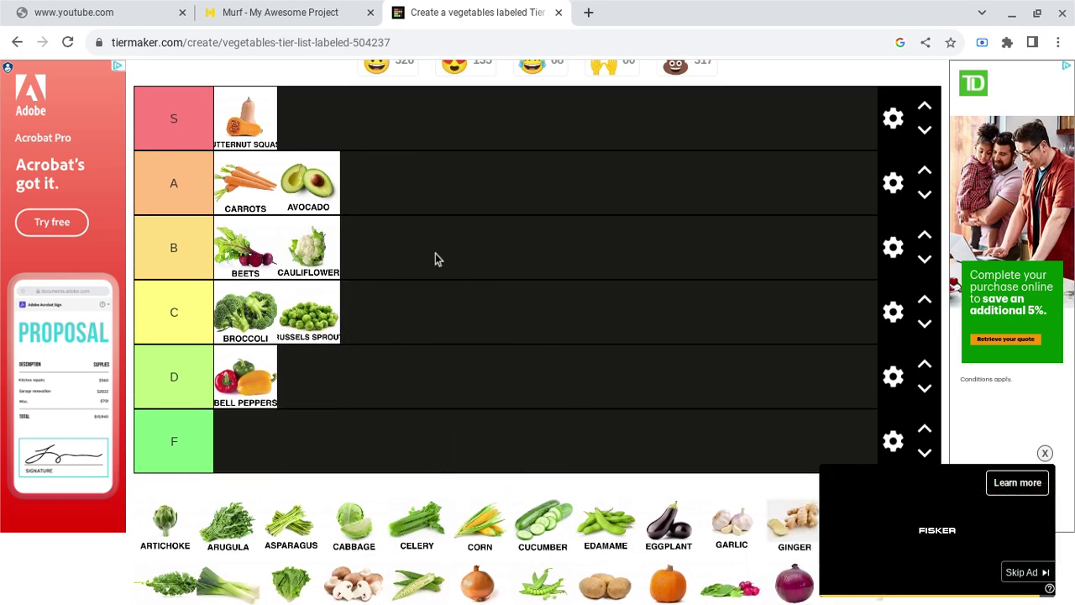
{"action": "left_click_drag", "start_coordinate": [328, 254], "coordinate": [287, 190]}
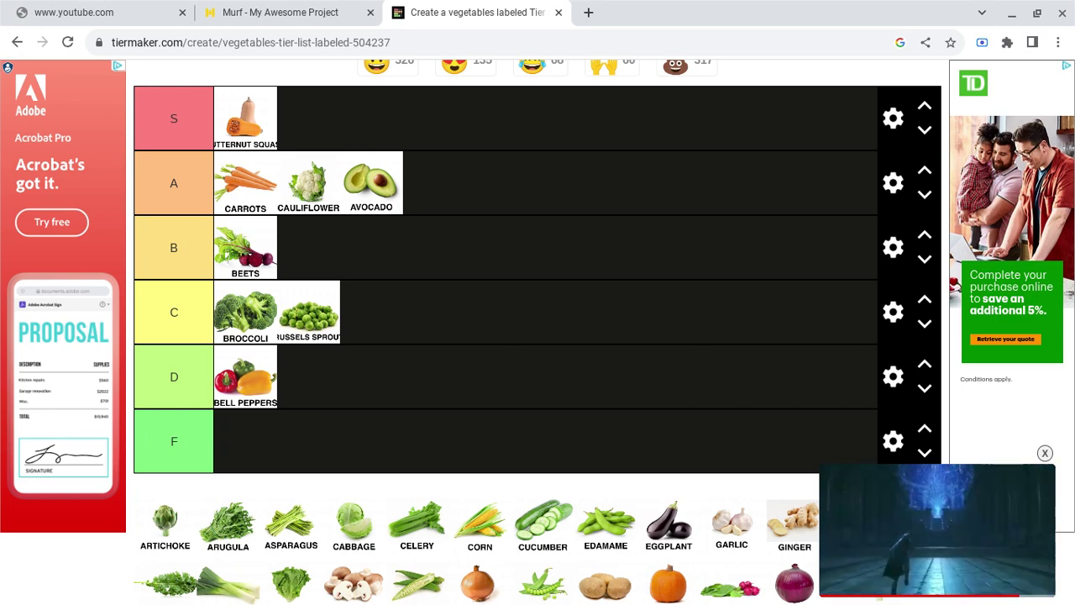
- Pause the recording in Screen Recorder, and generate and play the cauliflower comment in the Murf project
{"action": "left_click", "coordinate": [603, 598]}
{"action": "left_click", "coordinate": [672, 561]}
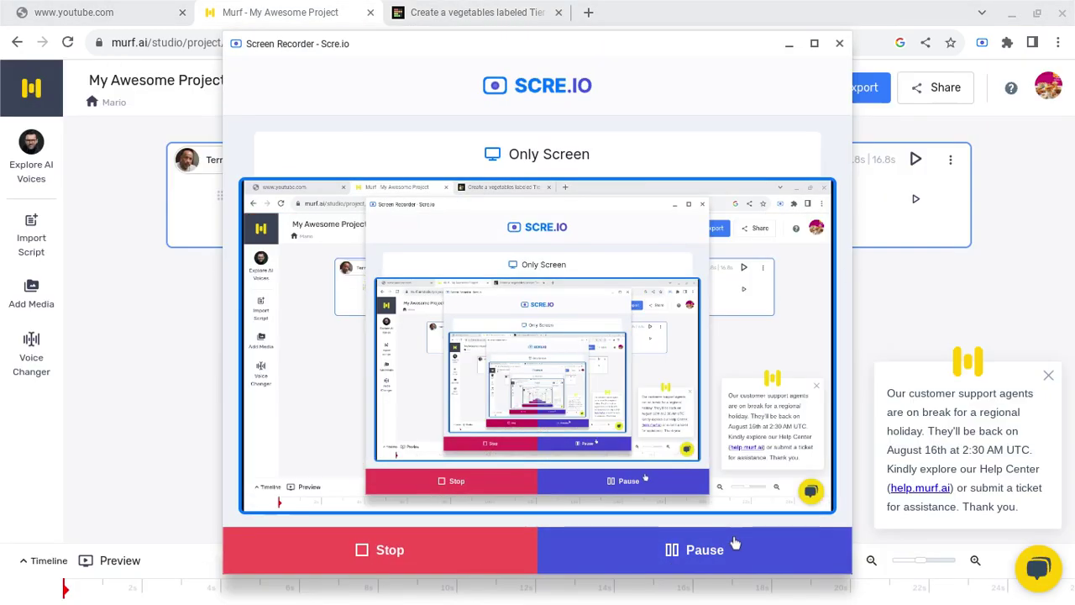
{"action": "left_click", "coordinate": [921, 197]}
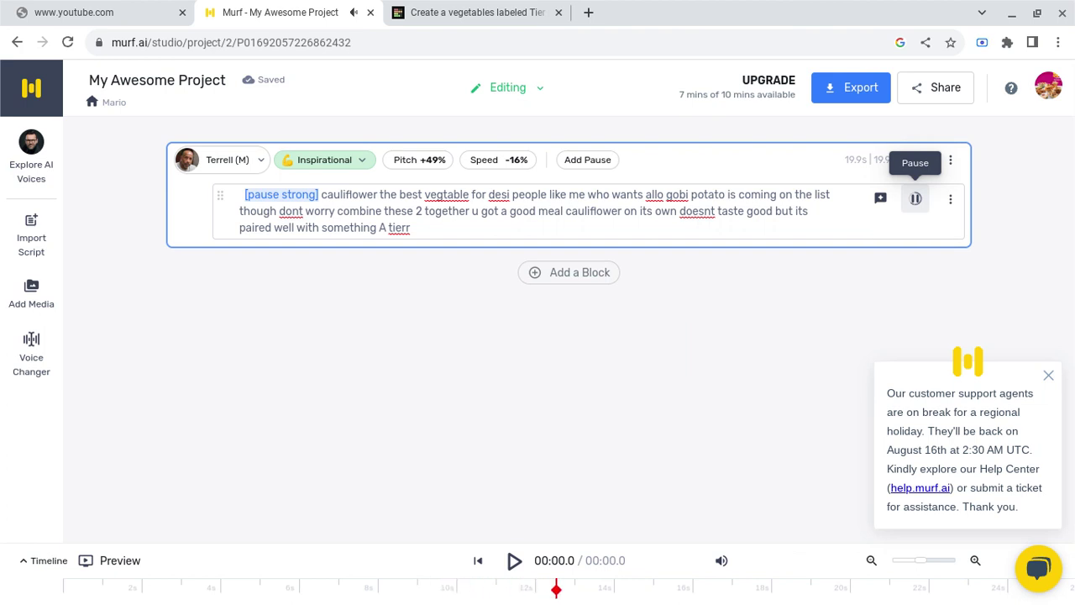
- Turn the system volume down during the cauliflower comment and bring up Screen Recorder
{"action": "key", "text": "XF86AudioLowerVolume"}
{"action": "key", "text": "XF86AudioLowerVolume"}
{"action": "key", "text": "XF86AudioLowerVolume"}
{"action": "key", "text": "XF86AudioLowerVolume"}
{"action": "key", "text": "XF86AudioLowerVolume"}
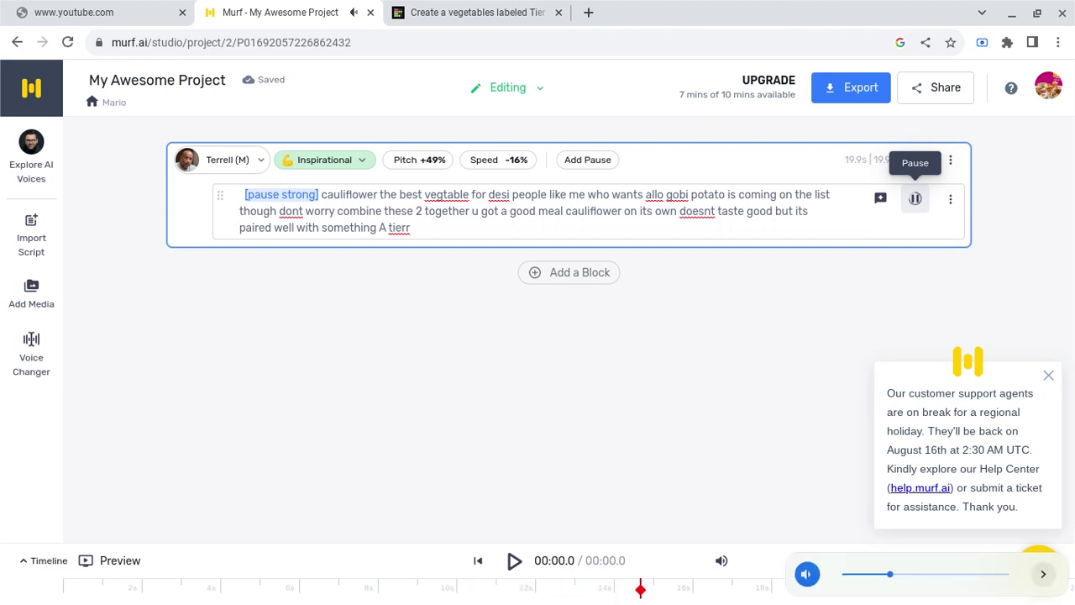
{"action": "key", "text": "XF86AudioRaiseVolume"}
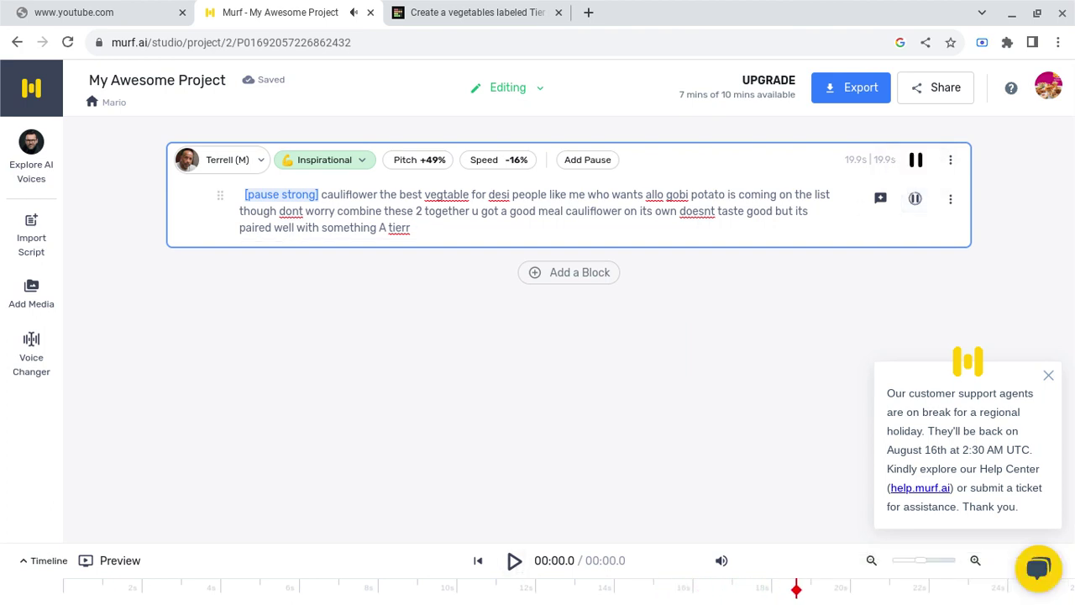
{"action": "left_click", "coordinate": [607, 587]}
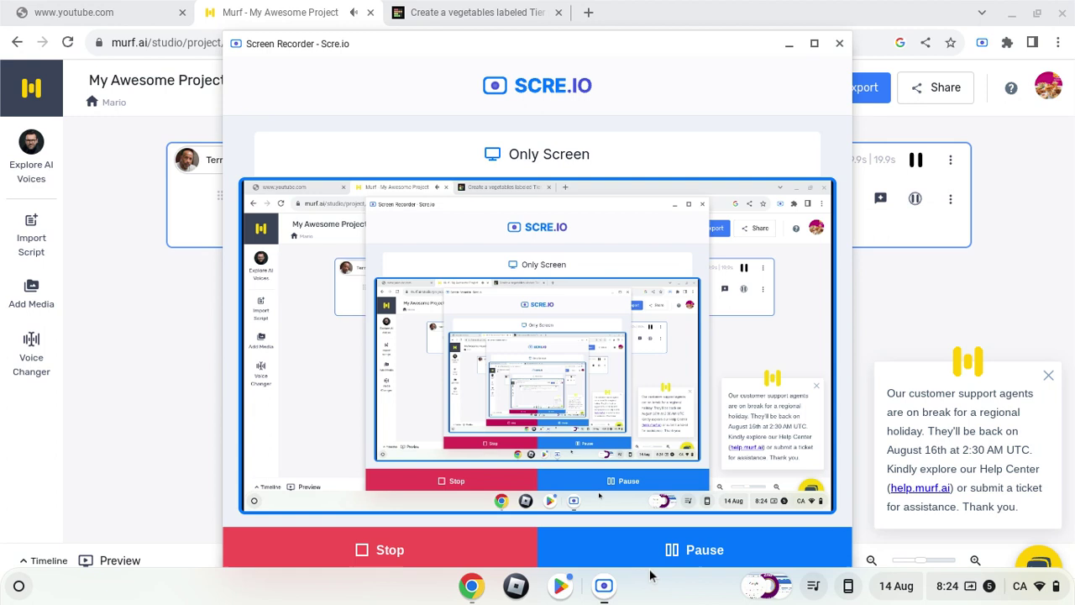
- Generate and play the Murf line "also to clarify this bot is bad at saying the words right dont judge my spelling", raising the system volume
{"action": "left_click", "coordinate": [916, 168]}
{"action": "key", "text": "XF86AudioRaiseVolume"}
{"action": "key", "text": "XF86AudioRaiseVolume"}
{"action": "key", "text": "XF86AudioRaiseVolume"}
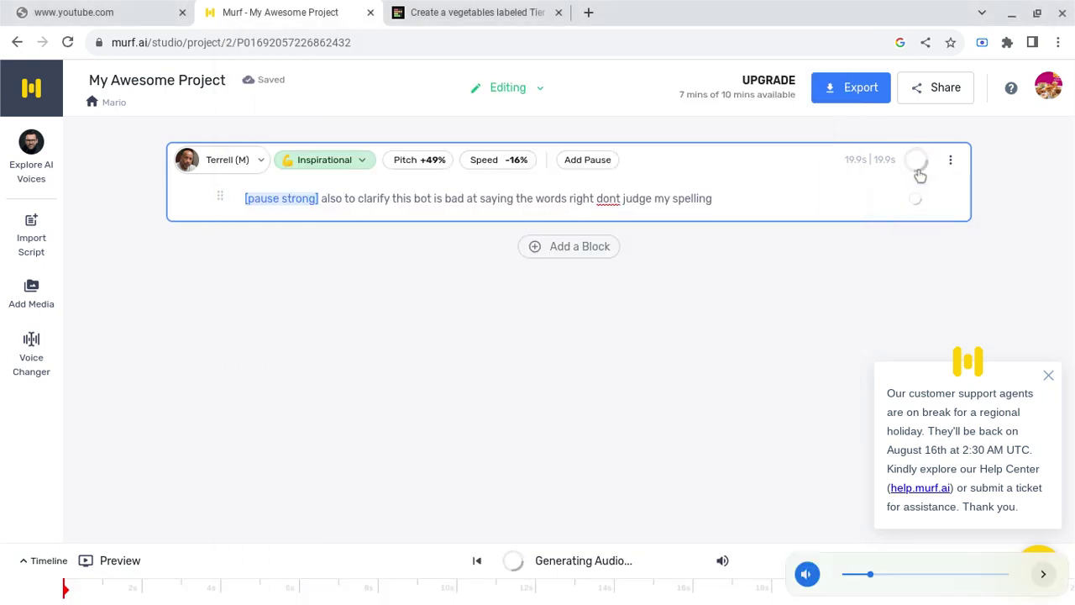
{"action": "key", "text": "XF86AudioRaiseVolume"}
{"action": "key", "text": "XF86AudioRaiseVolume"}
{"action": "key", "text": "XF86AudioRaiseVolume"}
{"action": "left_click", "coordinate": [919, 170]}
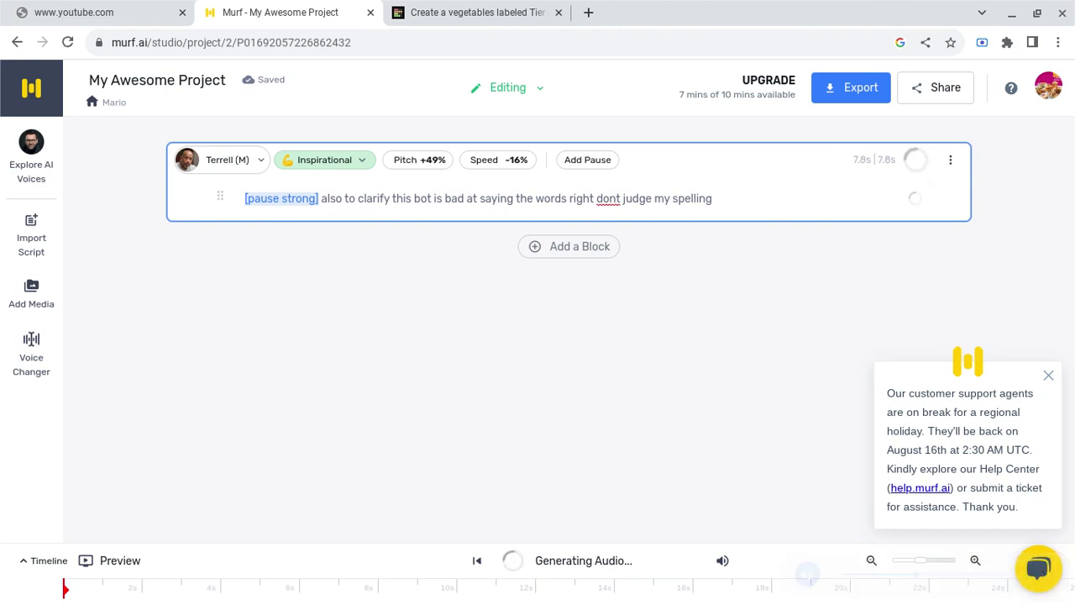
{"action": "key", "text": "XF86AudioRaiseVolume"}
{"action": "key", "text": "XF86AudioRaiseVolume"}
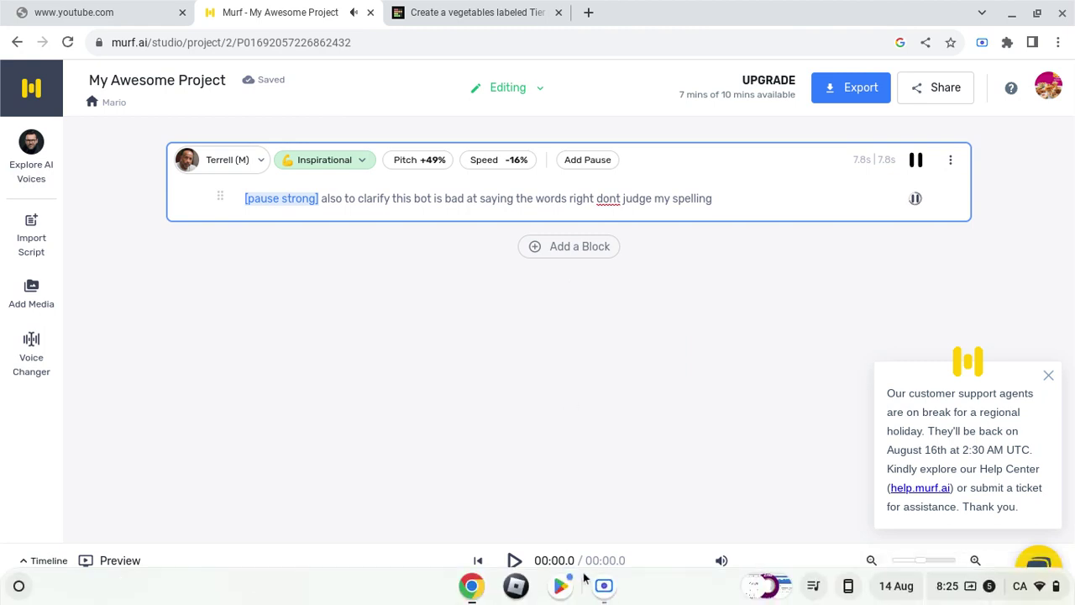
- Bring up Screen Recorder, return to the tier list and place Corn in tier S ahead of Butternut Squash
{"action": "left_click", "coordinate": [605, 587]}
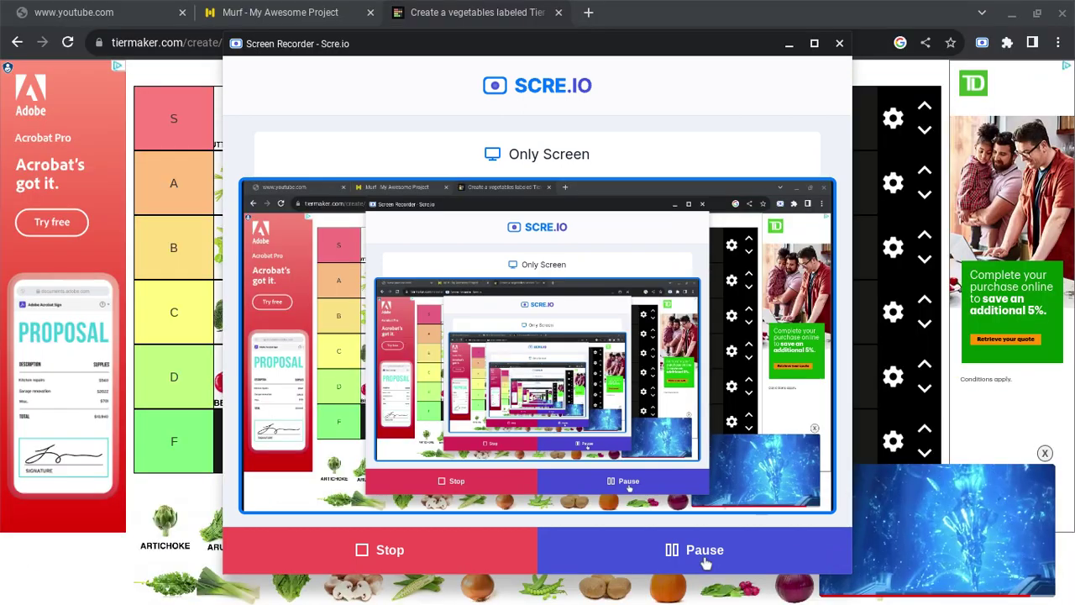
{"action": "left_click", "coordinate": [642, 14]}
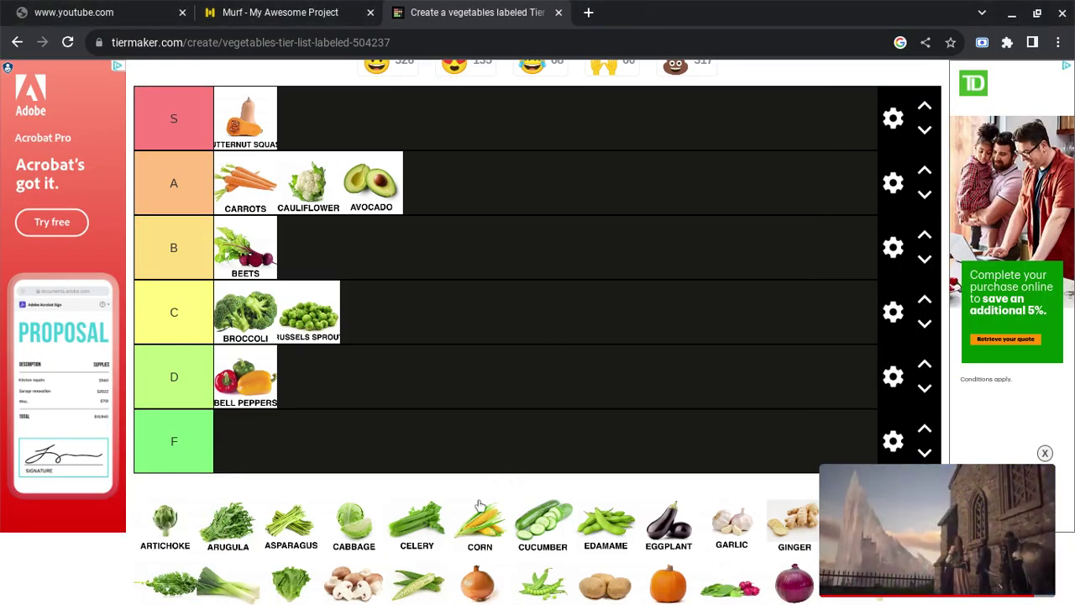
{"action": "left_click_drag", "start_coordinate": [483, 522], "coordinate": [238, 117]}
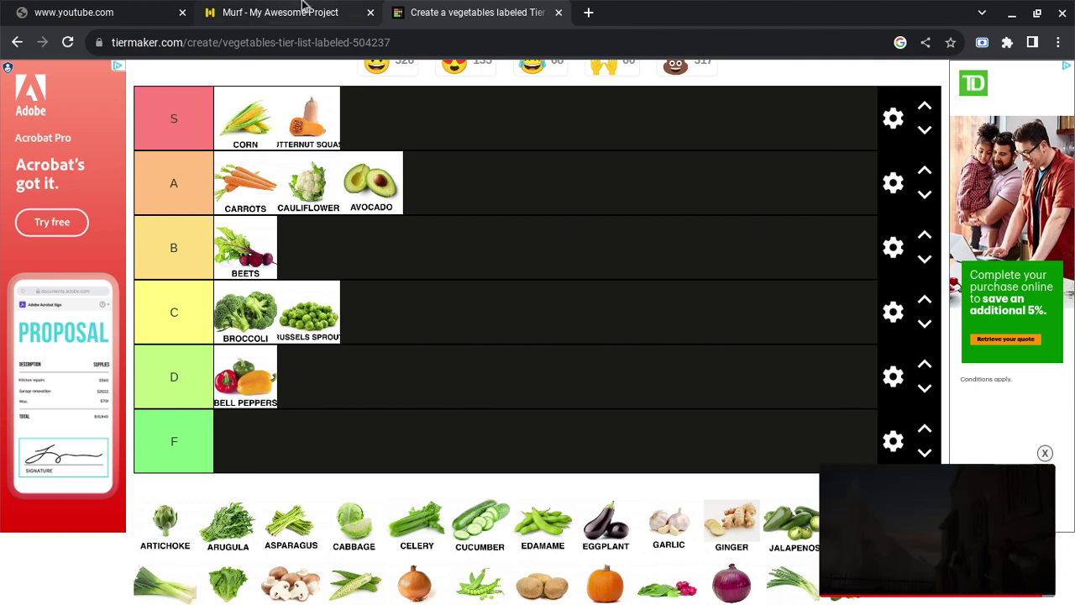
- In the Murf project, replace the clarification script after the strong pause with "corn on the cob bro"
{"action": "left_click", "coordinate": [300, 12]}
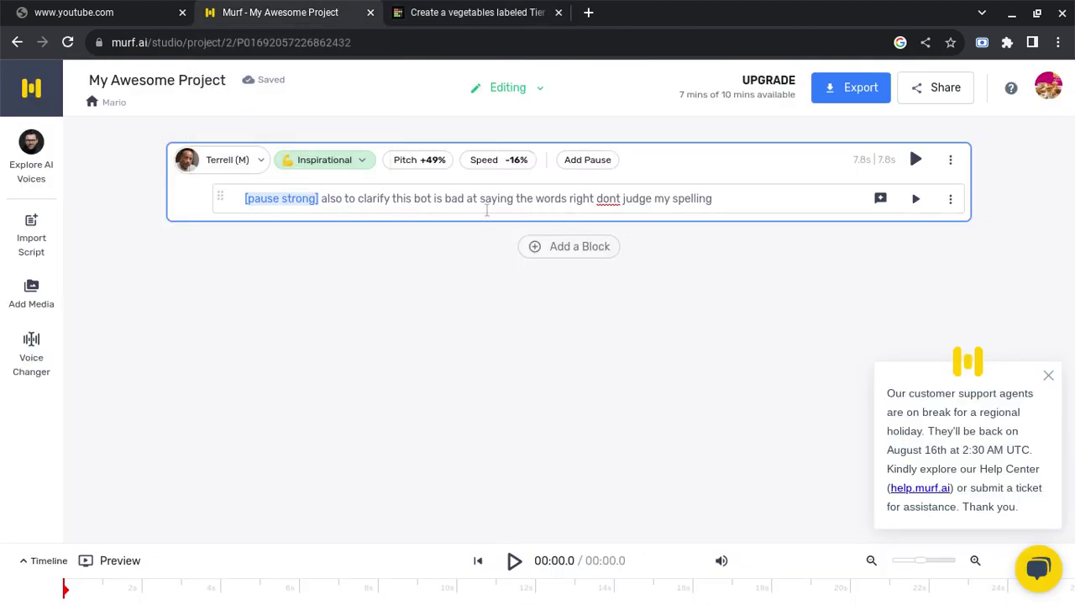
{"action": "left_click_drag", "start_coordinate": [323, 198], "coordinate": [722, 204]}
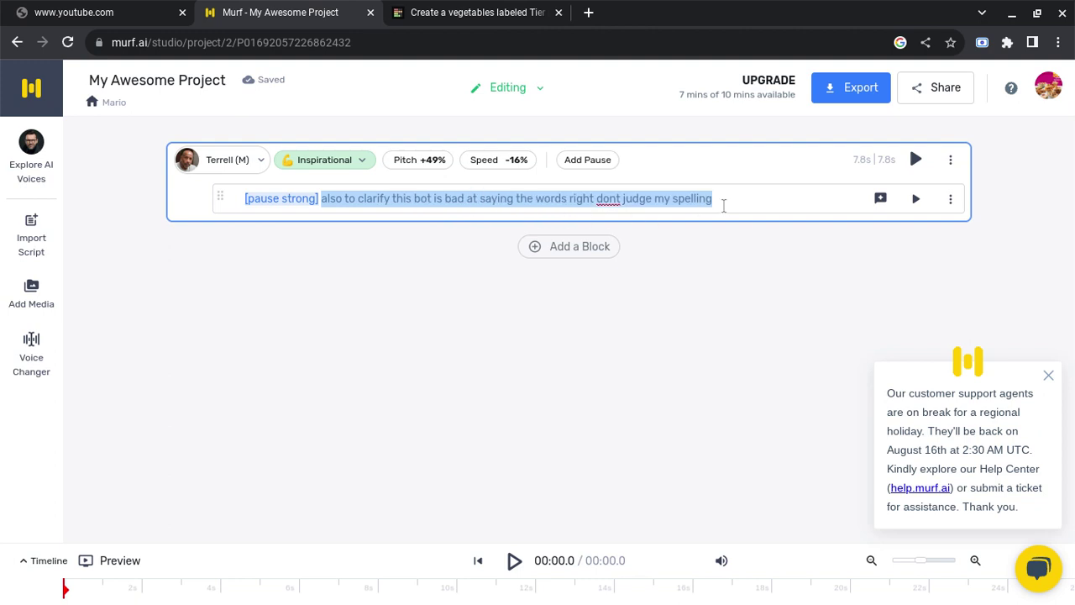
{"action": "key", "text": "BackSpace"}
{"action": "type", "text": "corn"}
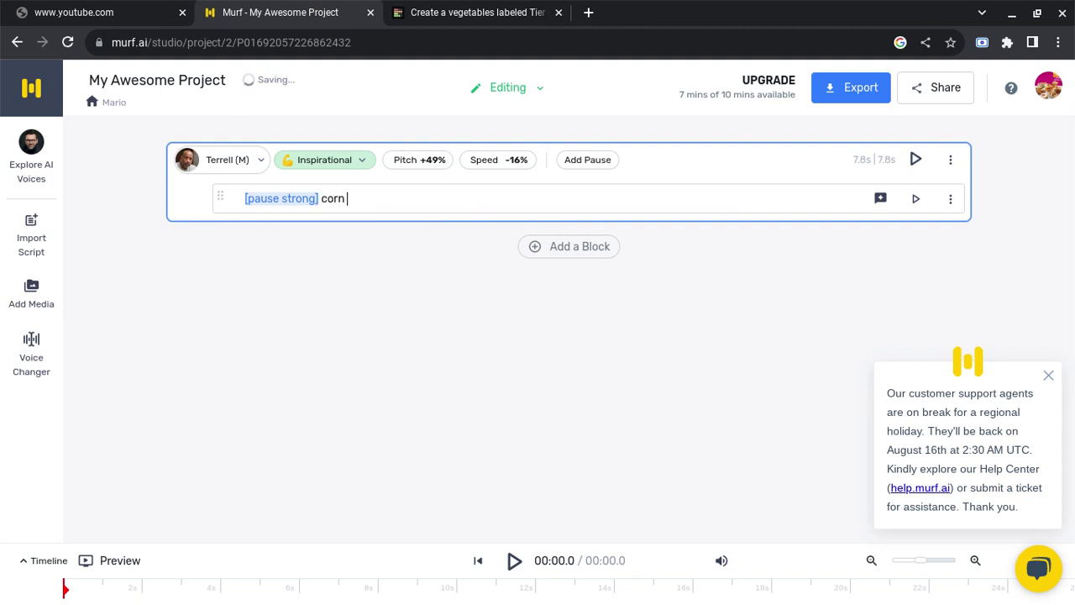
{"action": "type", "text": " on the cob bro"}
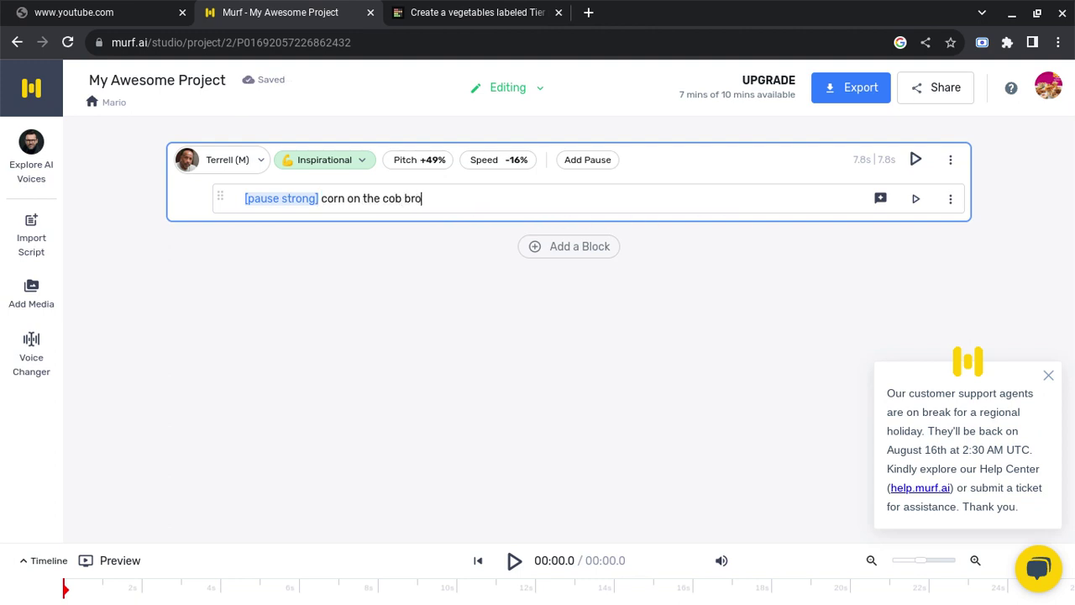
- Pause and resume the recording in Screen Recorder, and play the corn comment in the Murf project
{"action": "left_click", "coordinate": [613, 586]}
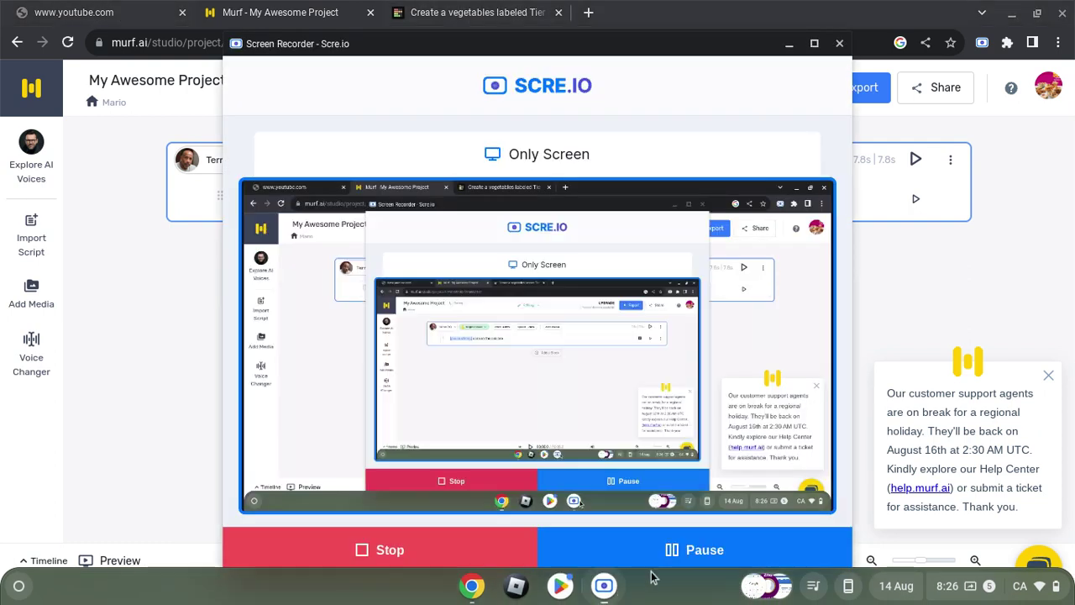
{"action": "left_click", "coordinate": [696, 550]}
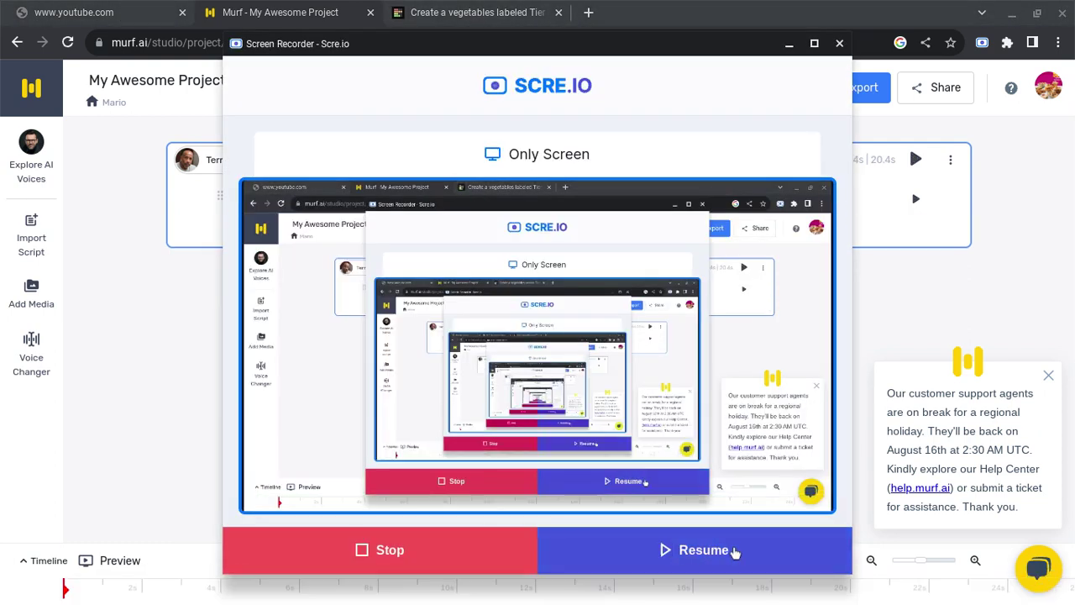
{"action": "left_click", "coordinate": [734, 551]}
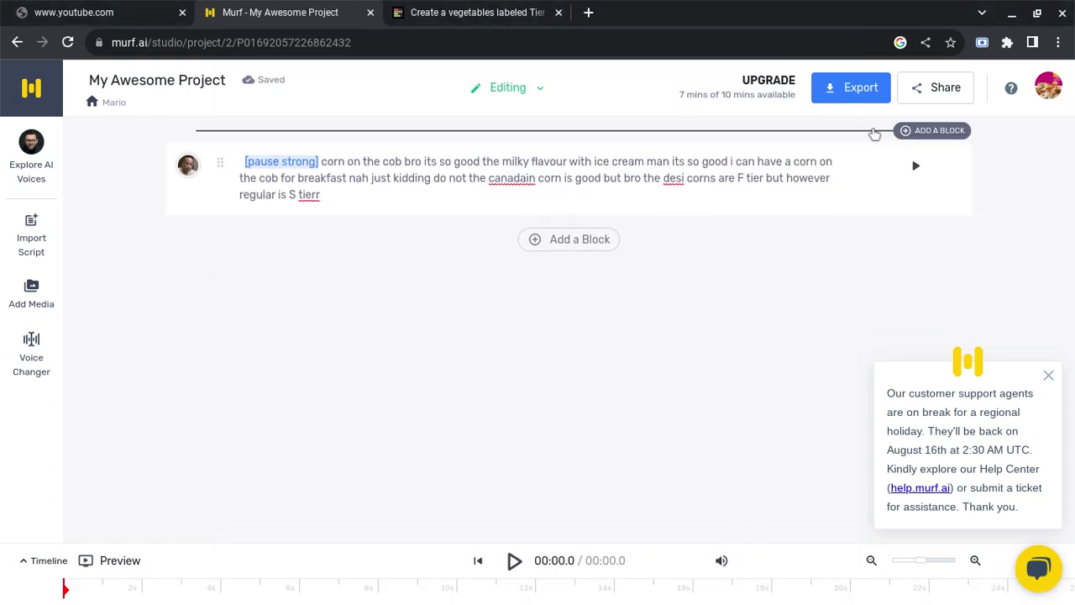
{"action": "left_click", "coordinate": [915, 166]}
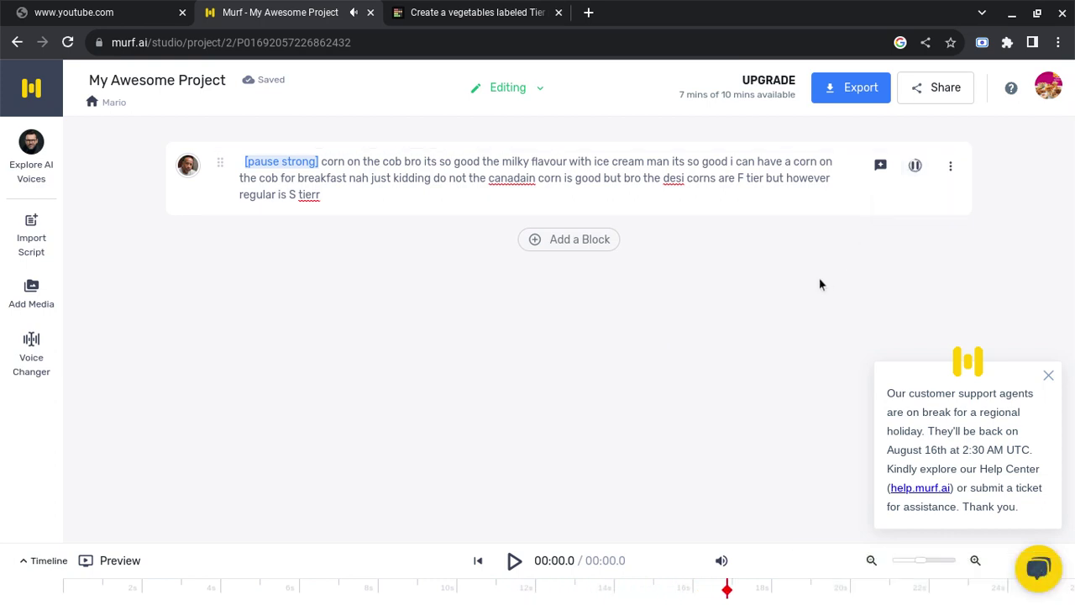
{"action": "mouse_move", "coordinate": [651, 602]}
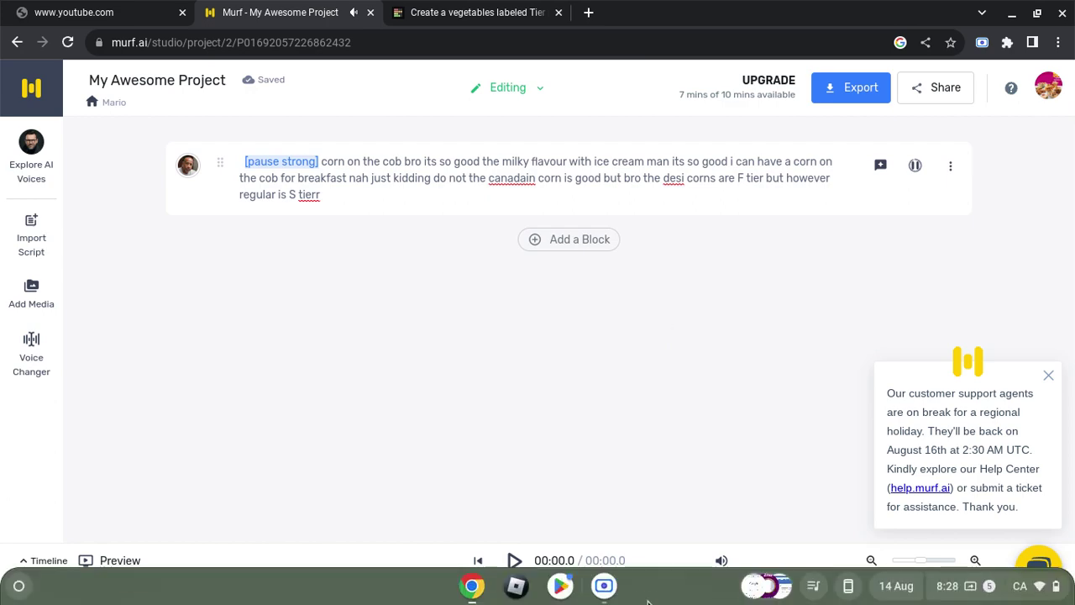
- Pause and resume the recording in Screen Recorder, return to the tier list and place Cucumber in tier A after Avocado
{"action": "left_click", "coordinate": [603, 593]}
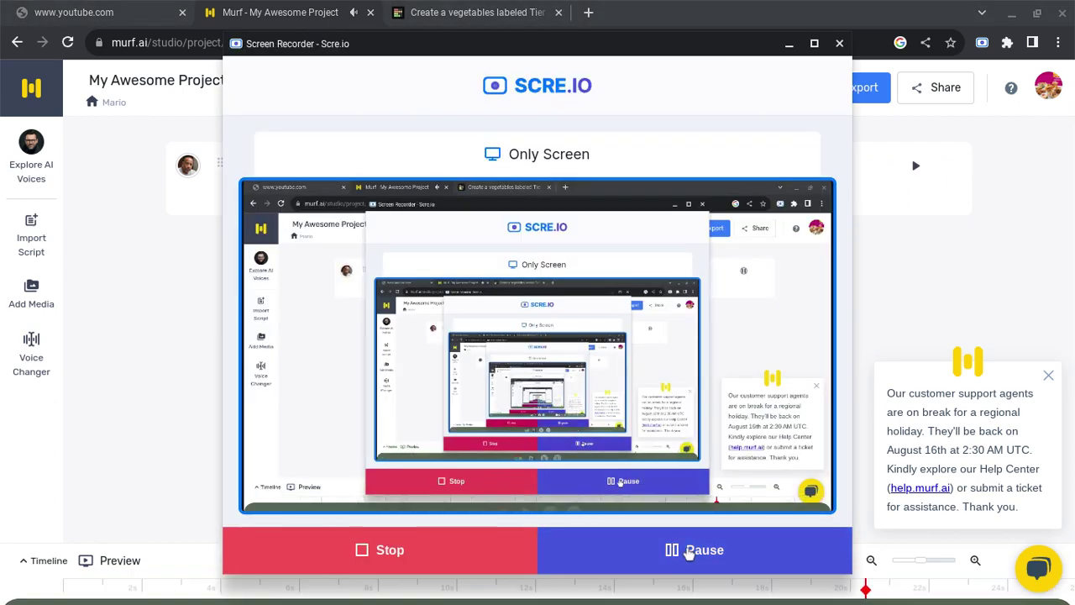
{"action": "left_click", "coordinate": [689, 550]}
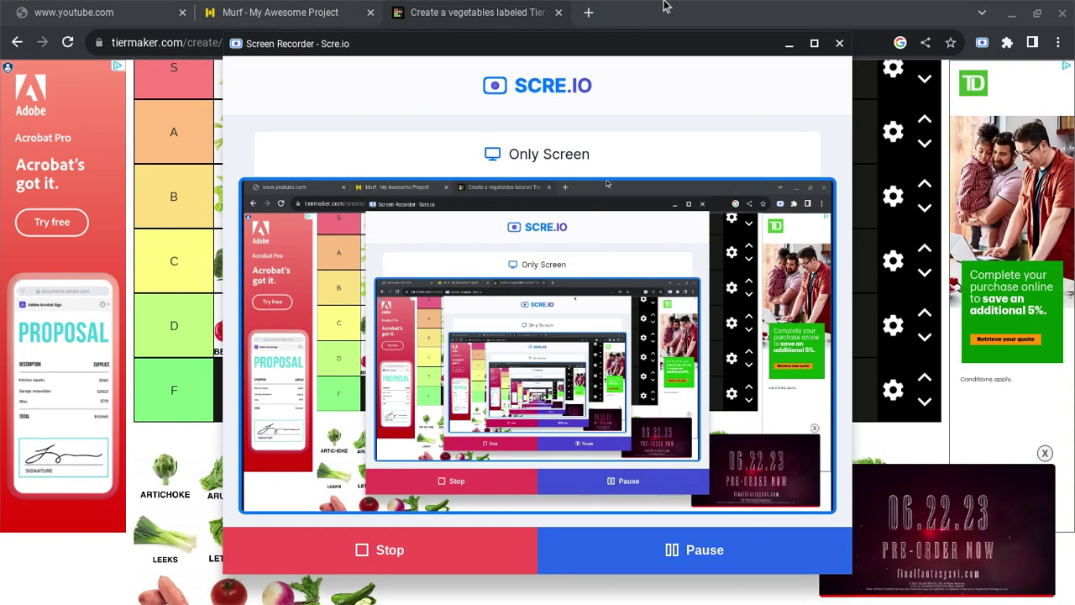
{"action": "left_click", "coordinate": [665, 6]}
{"action": "scroll", "coordinate": [469, 424], "scroll_direction": "up", "scroll_amount": 1}
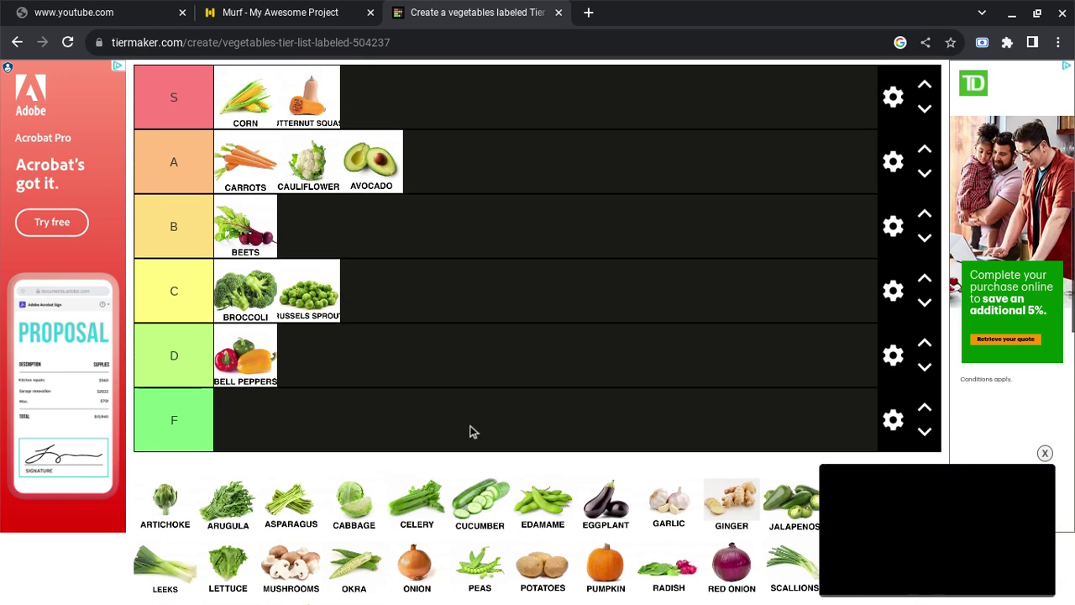
{"action": "left_click_drag", "start_coordinate": [472, 520], "coordinate": [443, 187]}
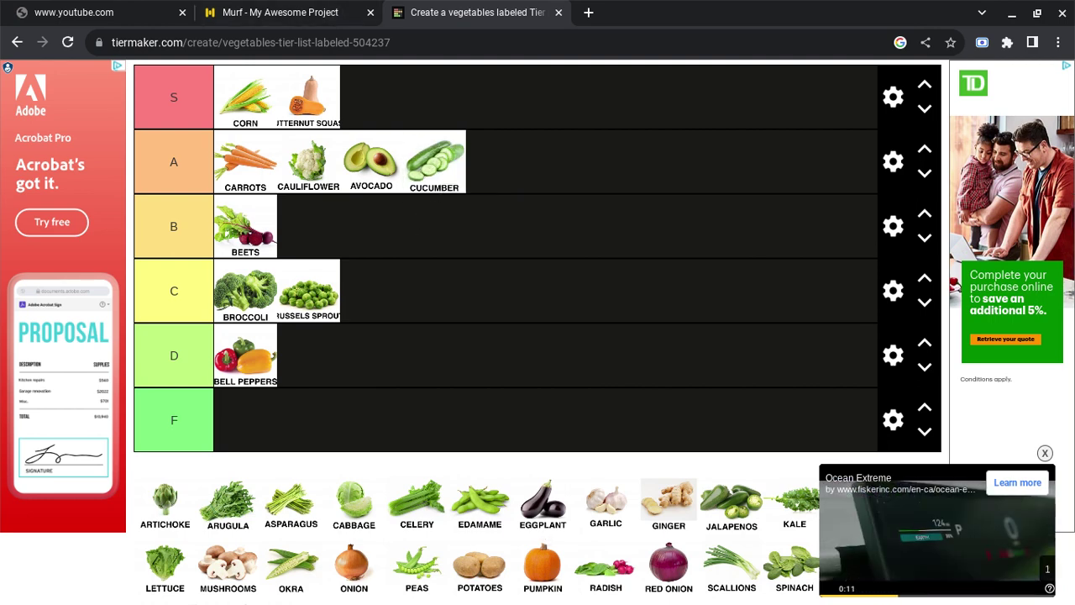
- Pause and resume the recording in Screen Recorder, and show a close-up of Cucumber in tier A of the tier list
{"action": "left_click", "coordinate": [601, 588]}
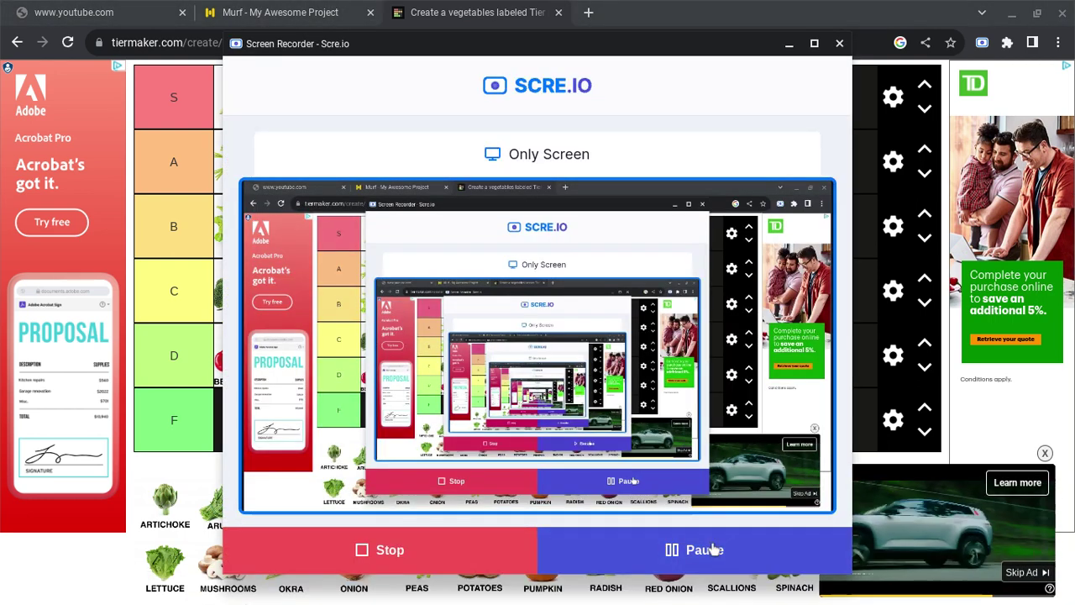
{"action": "left_click", "coordinate": [705, 12]}
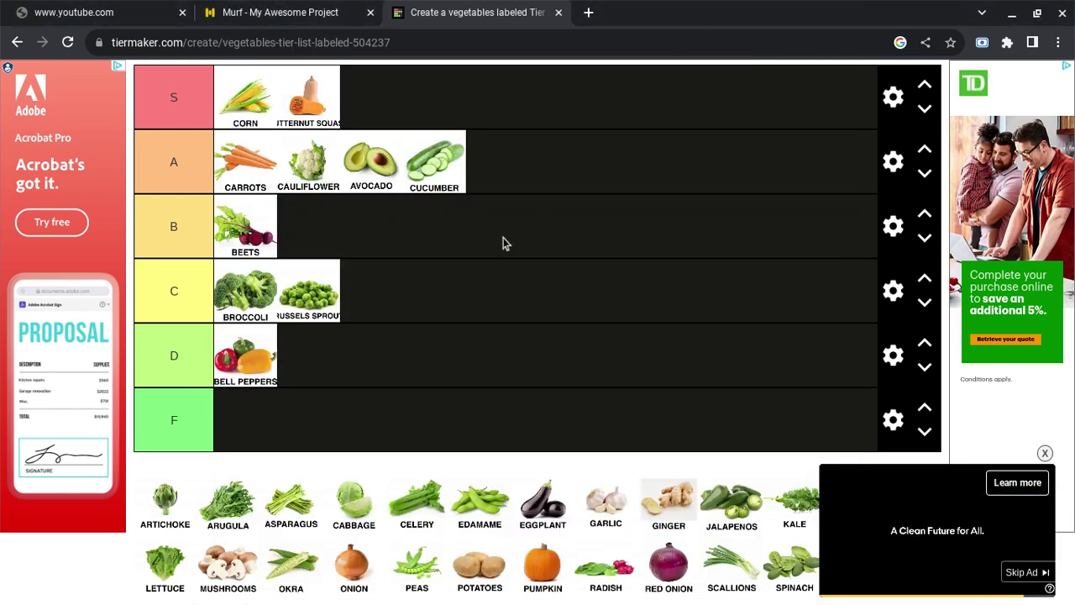
{"action": "scroll", "coordinate": [506, 243], "scroll_direction": "up", "scroll_amount": 5}
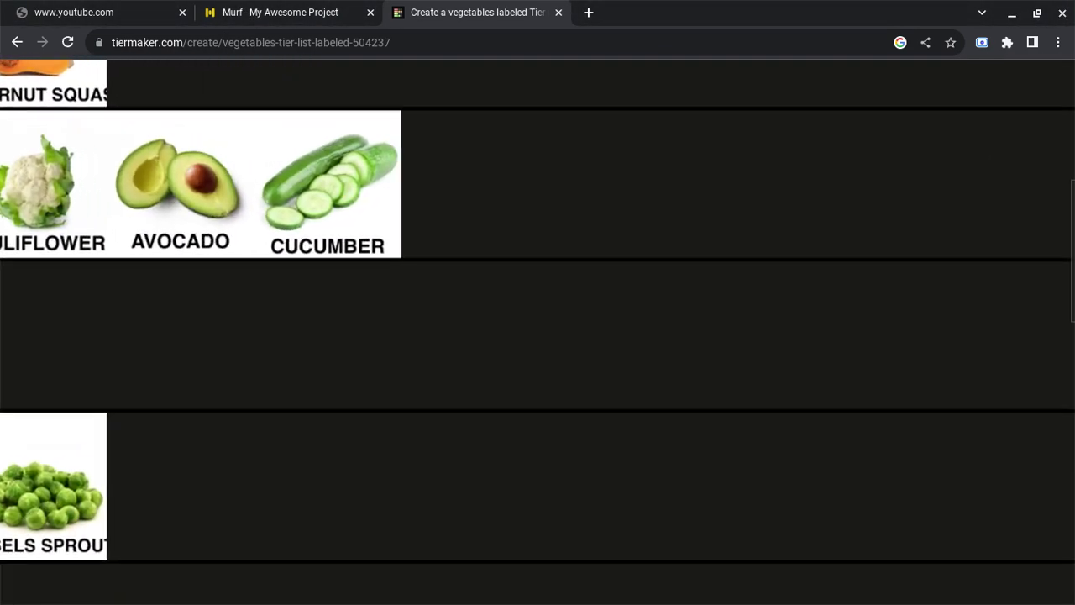
{"action": "scroll", "coordinate": [588, 143], "scroll_direction": "up", "scroll_amount": 4}
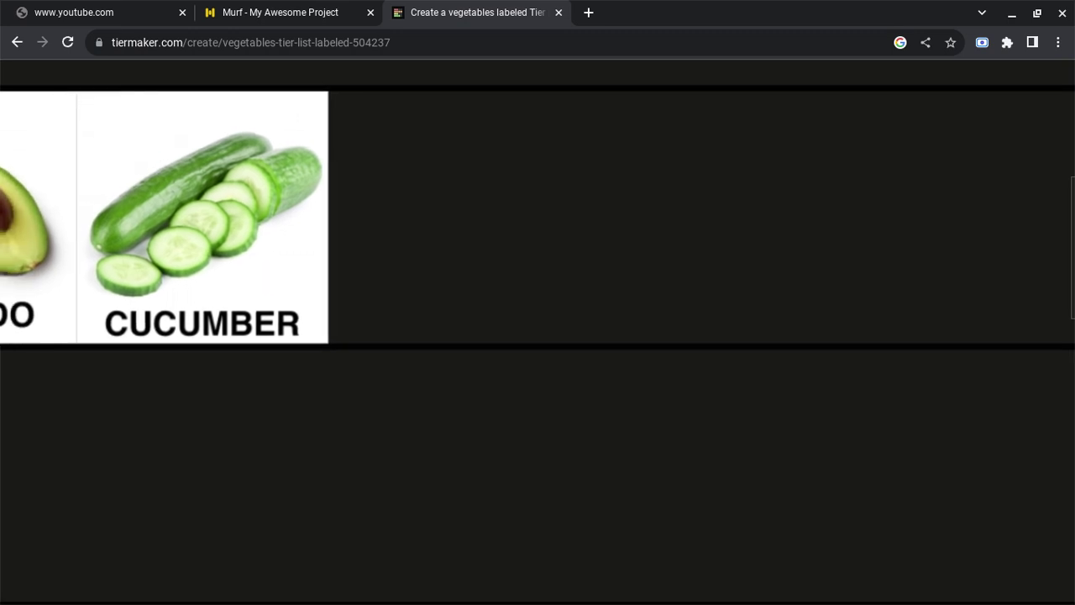
{"action": "scroll", "coordinate": [537, 332], "scroll_direction": "left", "scroll_amount": 1}
{"action": "left_click_drag", "start_coordinate": [260, 199], "coordinate": [299, 201]}
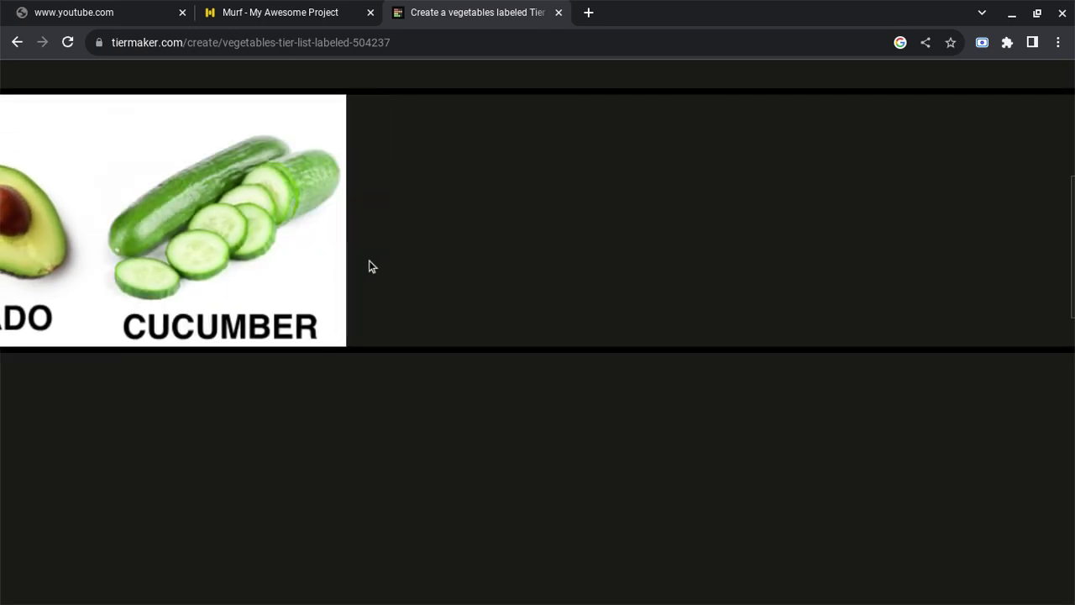
- Pause the recording in Screen Recorder, resume it on the Murf project and play the cucumber comment that ends with A tier
{"action": "mouse_move", "coordinate": [640, 601]}
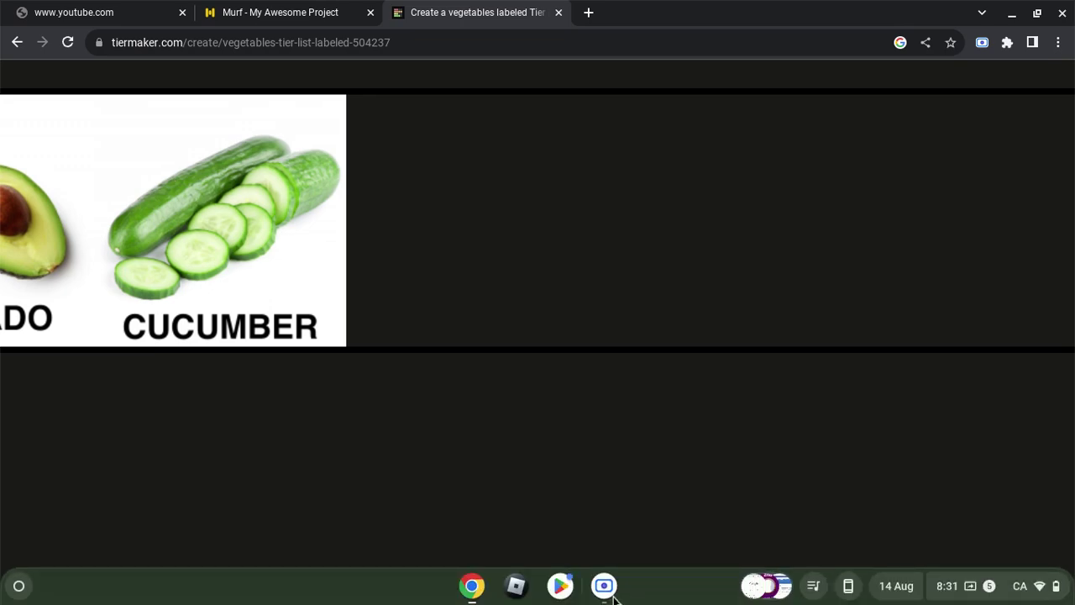
{"action": "left_click", "coordinate": [606, 583]}
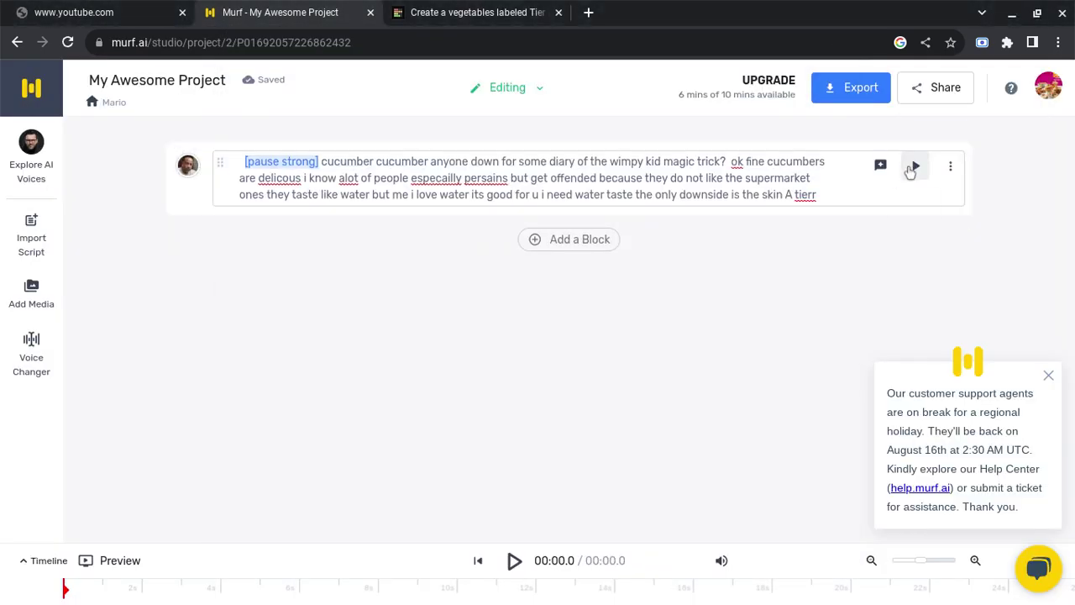
{"action": "left_click", "coordinate": [916, 168]}
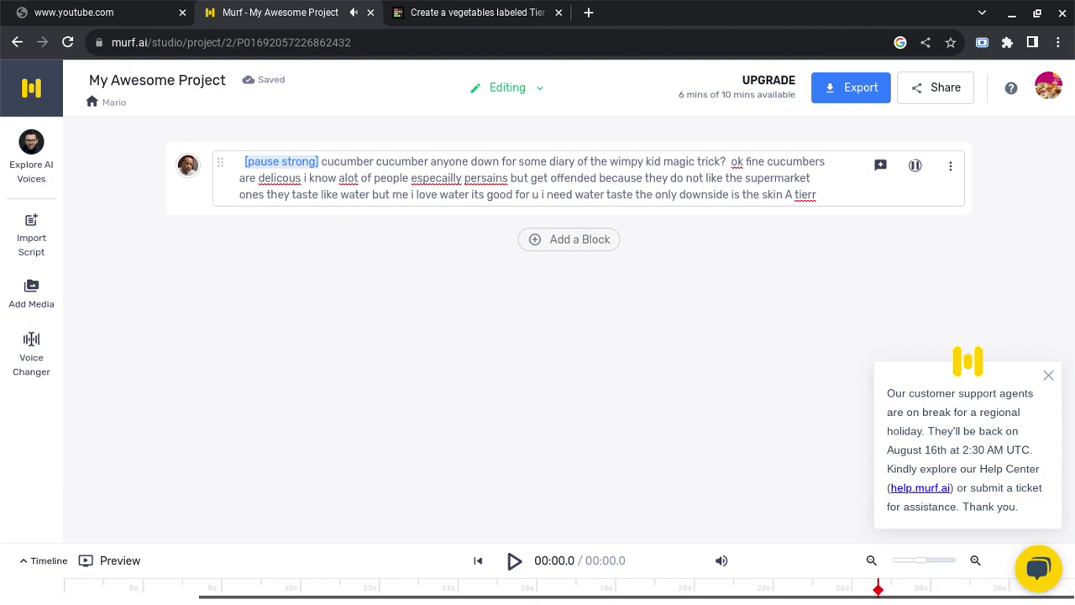
- Pause and resume the recording in Screen Recorder, and play the Murf line "when i said water the music paired so well"
{"action": "mouse_move", "coordinate": [607, 602]}
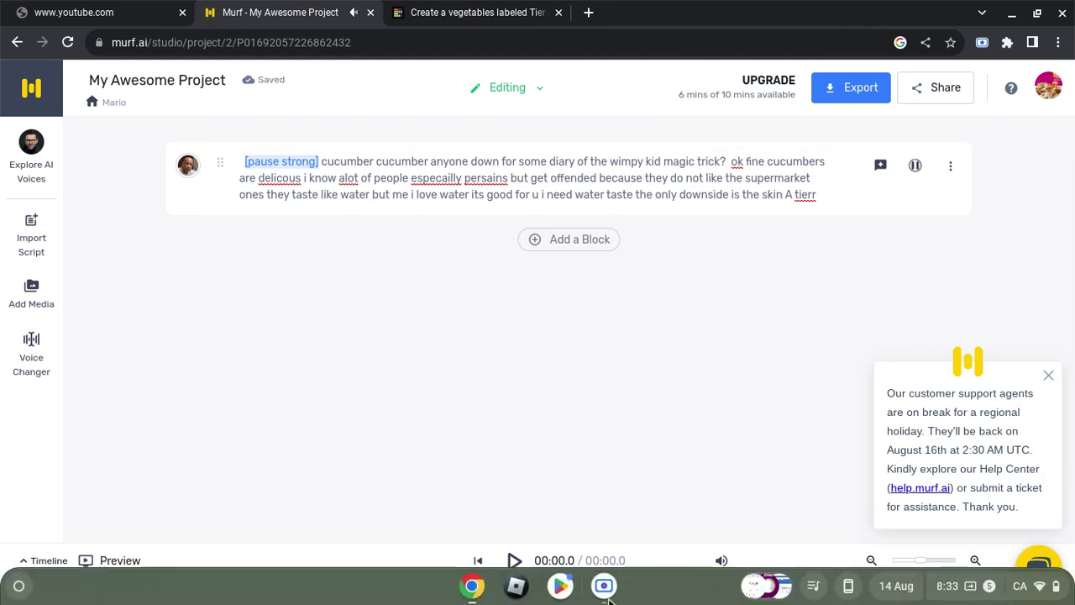
{"action": "left_click", "coordinate": [604, 585]}
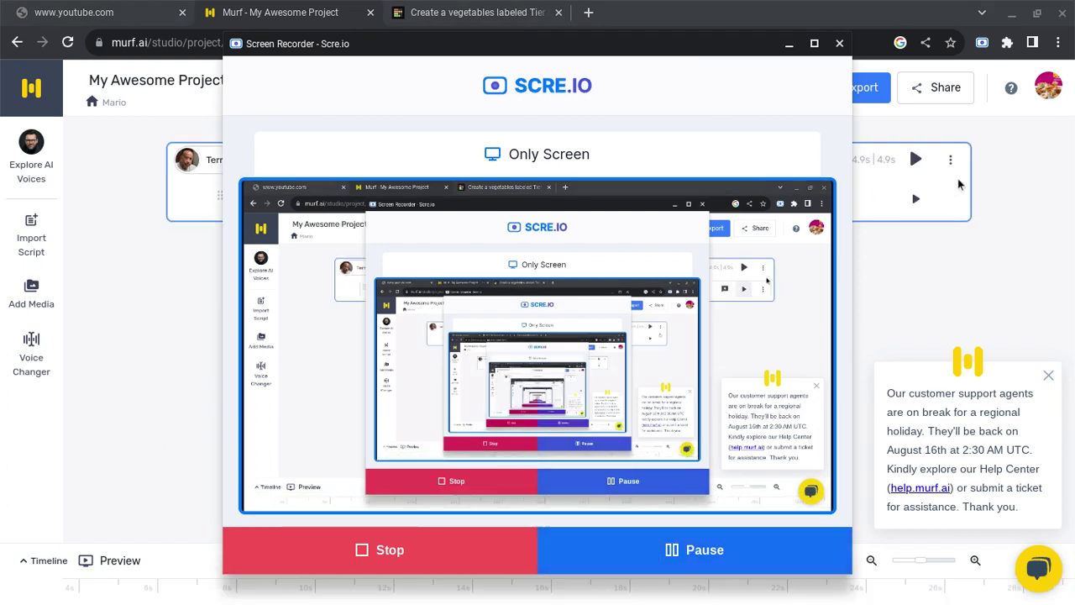
{"action": "left_click", "coordinate": [915, 198]}
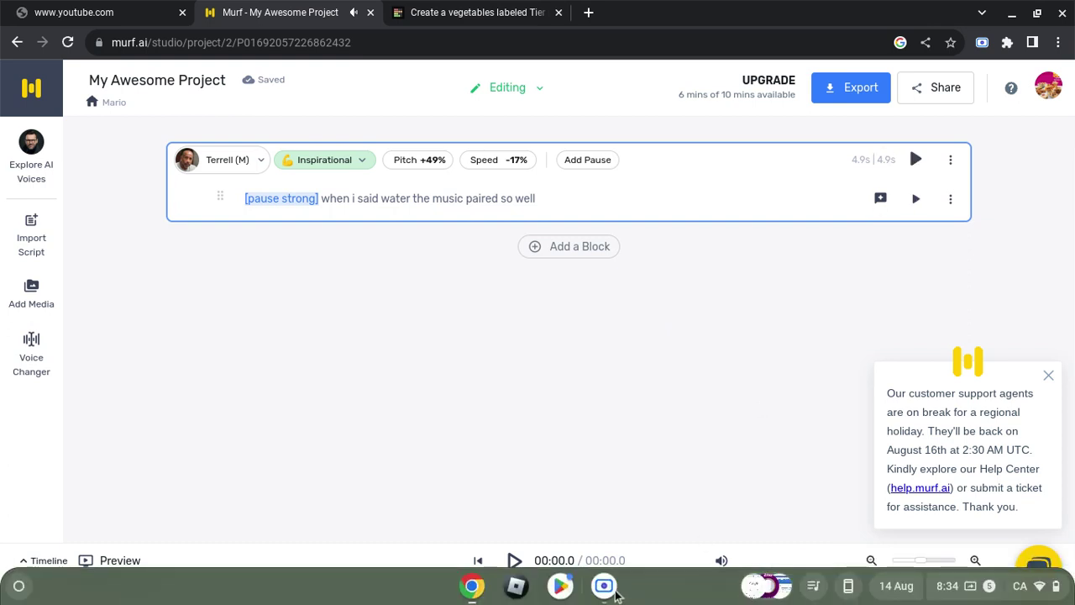
- Pause and resume the recording in Screen Recorder, and bring the Murf project back to the front
{"action": "left_click", "coordinate": [610, 586]}
{"action": "left_click", "coordinate": [676, 559]}
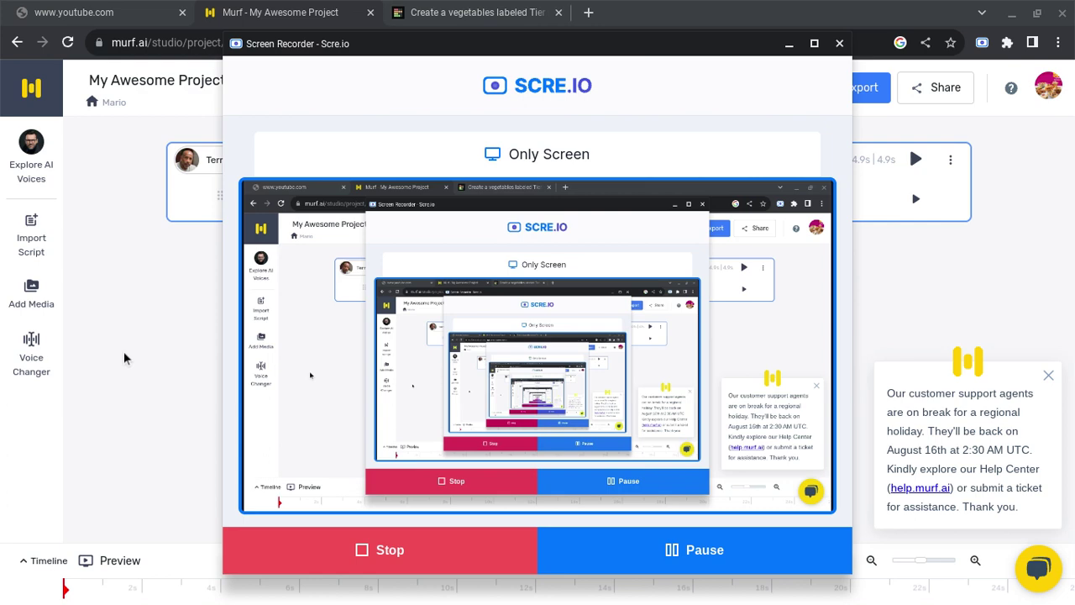
{"action": "left_click", "coordinate": [124, 353]}
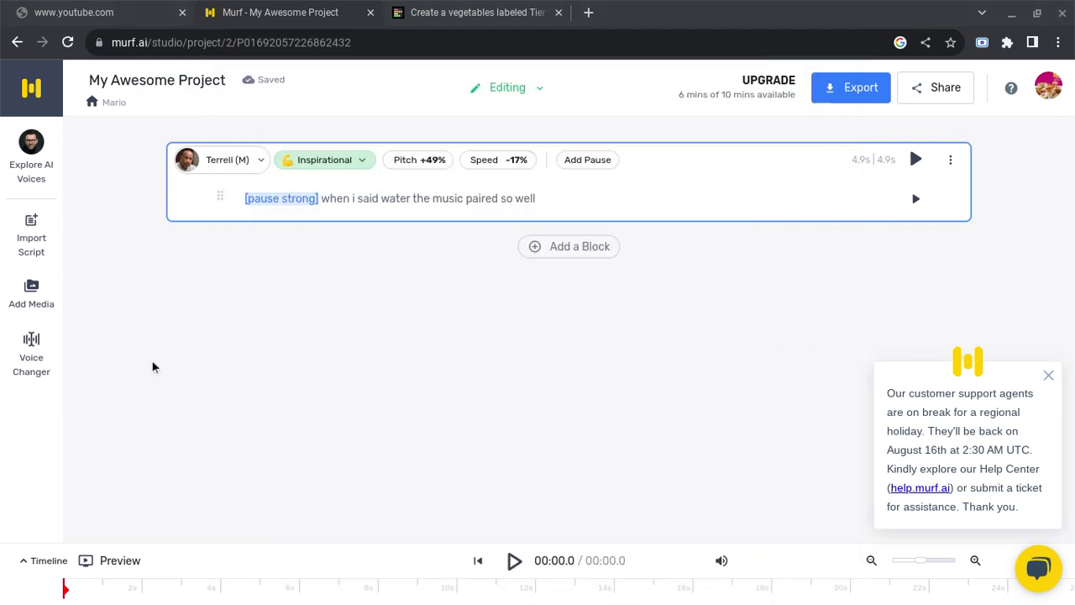
- Search the web for "water" in a new browser tab using the suggested Water compound entry
{"action": "left_click", "coordinate": [588, 13]}
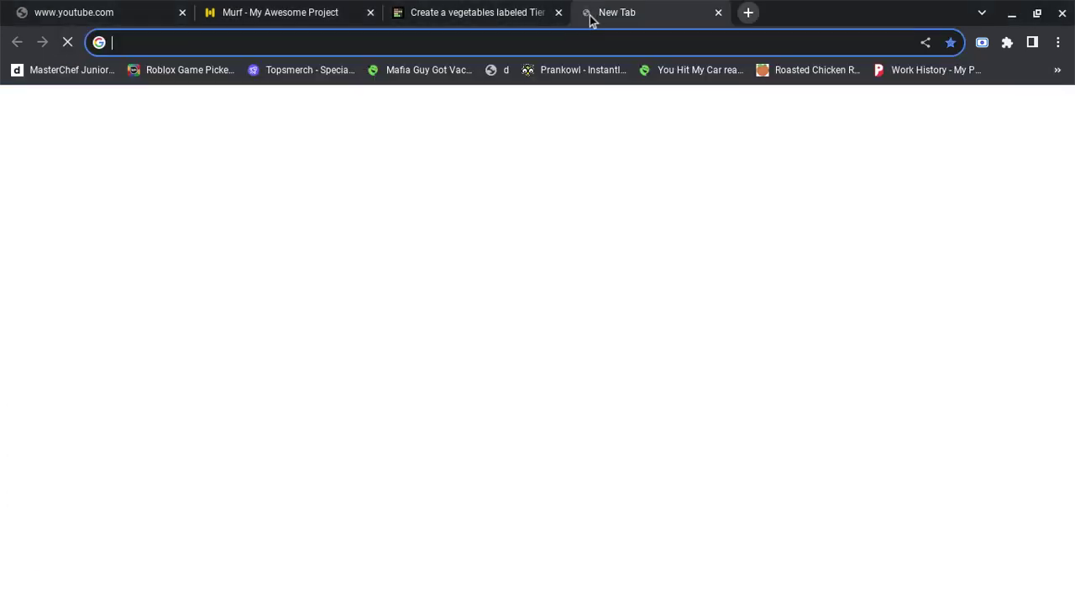
{"action": "type", "text": "water"}
{"action": "key", "text": "Down"}
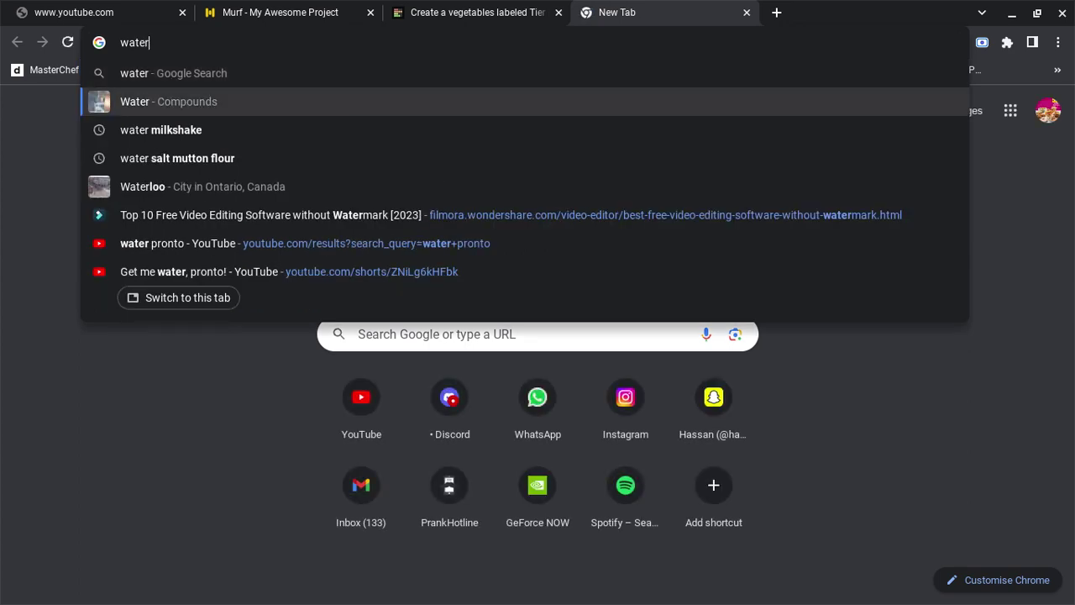
{"action": "key", "text": "Return"}
- Pause the recording in Screen Recorder, resume it on the tier list and place Eggplant in tier F
{"action": "left_click", "coordinate": [603, 585]}
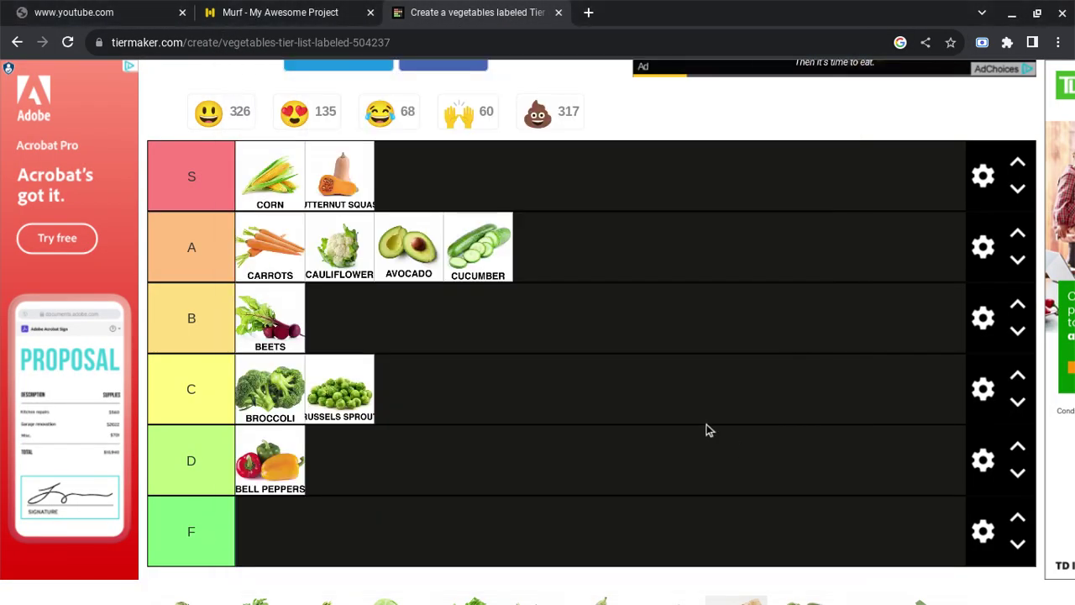
{"action": "scroll", "coordinate": [706, 429], "scroll_direction": "down", "scroll_amount": 2}
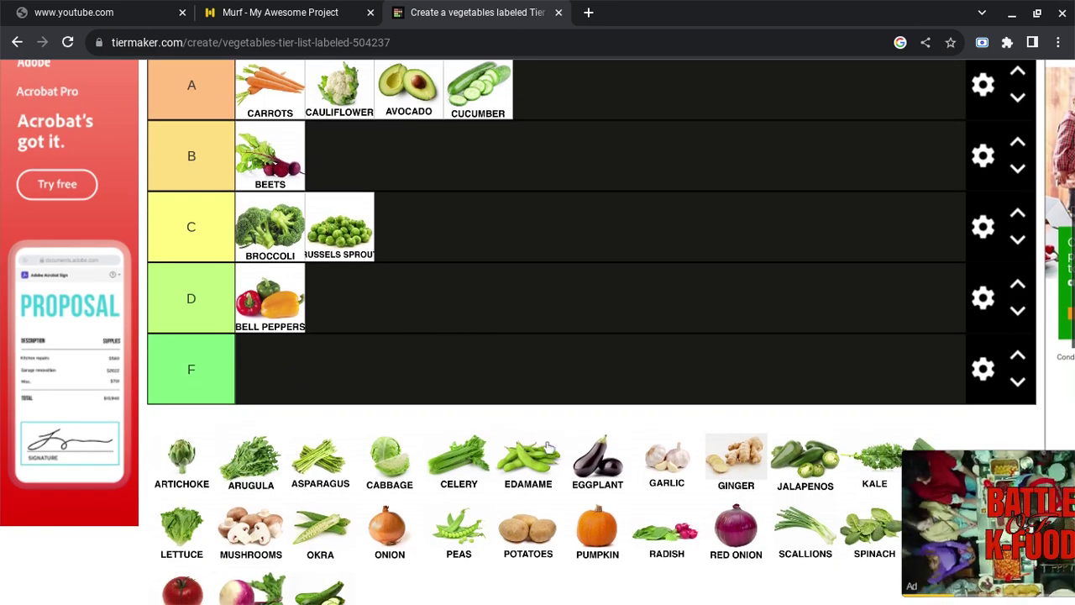
{"action": "scroll", "coordinate": [555, 462], "scroll_direction": "up", "scroll_amount": 1}
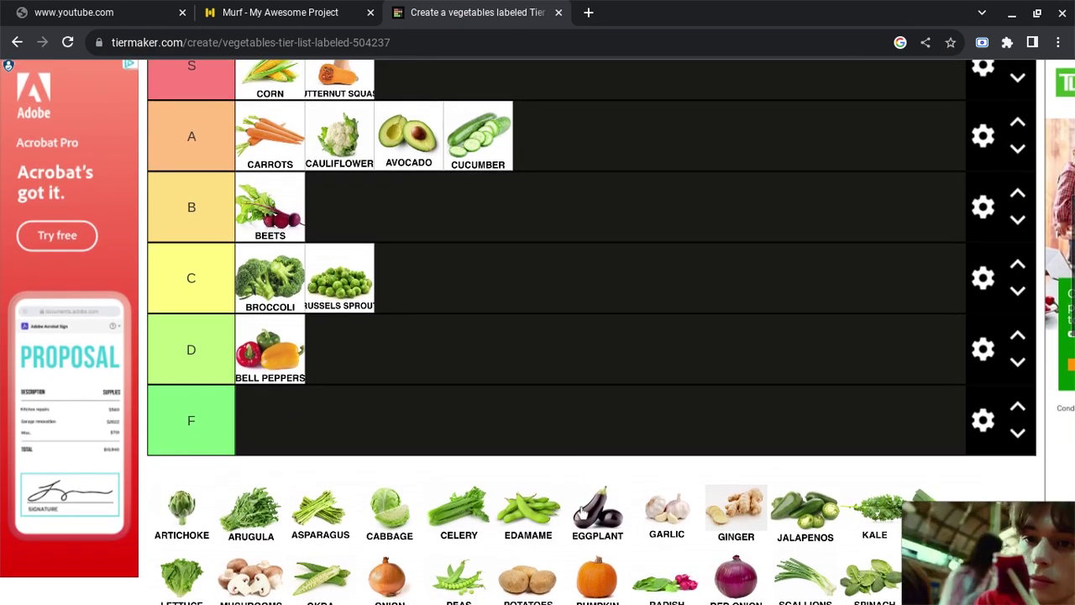
{"action": "left_click_drag", "start_coordinate": [595, 510], "coordinate": [495, 401]}
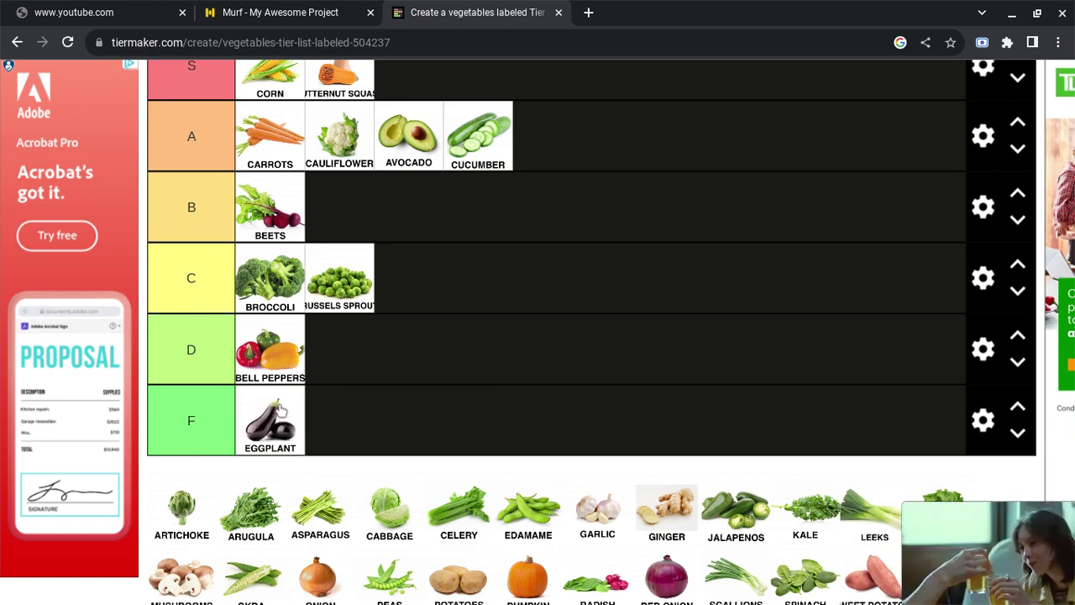
- Switch to the Murf project, pause and resume the recording, and play the short eggplant reaction line with the system volume raised
{"action": "left_click", "coordinate": [364, 8]}
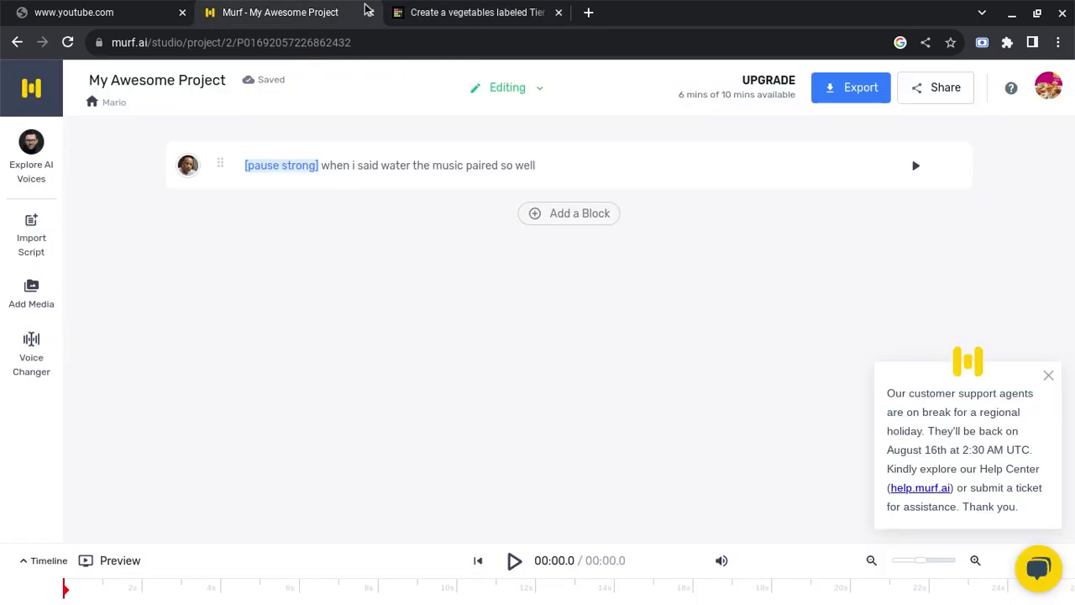
{"action": "left_click", "coordinate": [607, 589]}
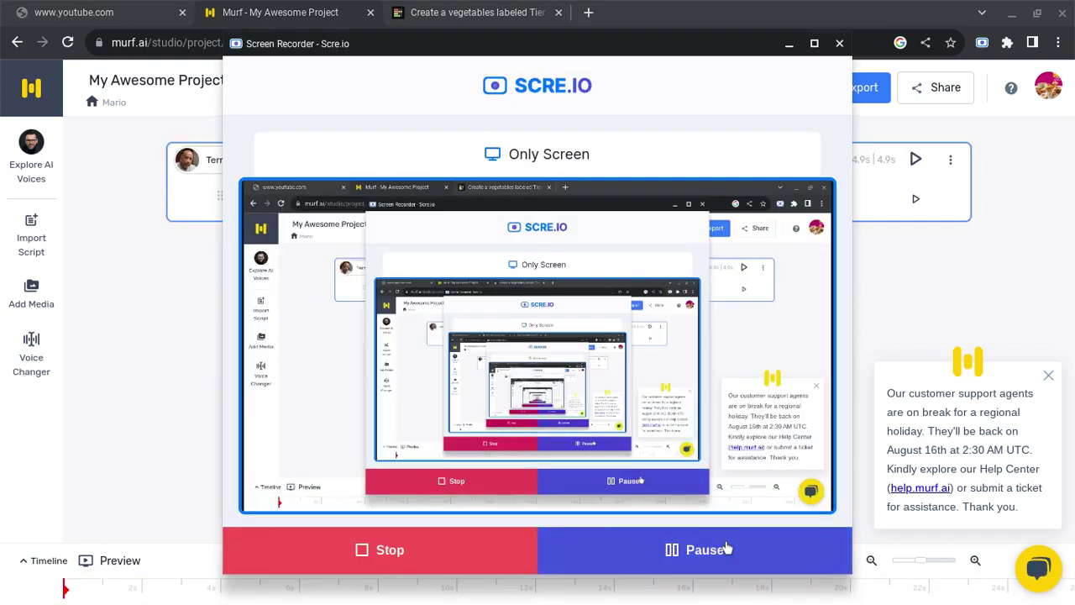
{"action": "left_click", "coordinate": [720, 549]}
{"action": "left_click", "coordinate": [915, 160]}
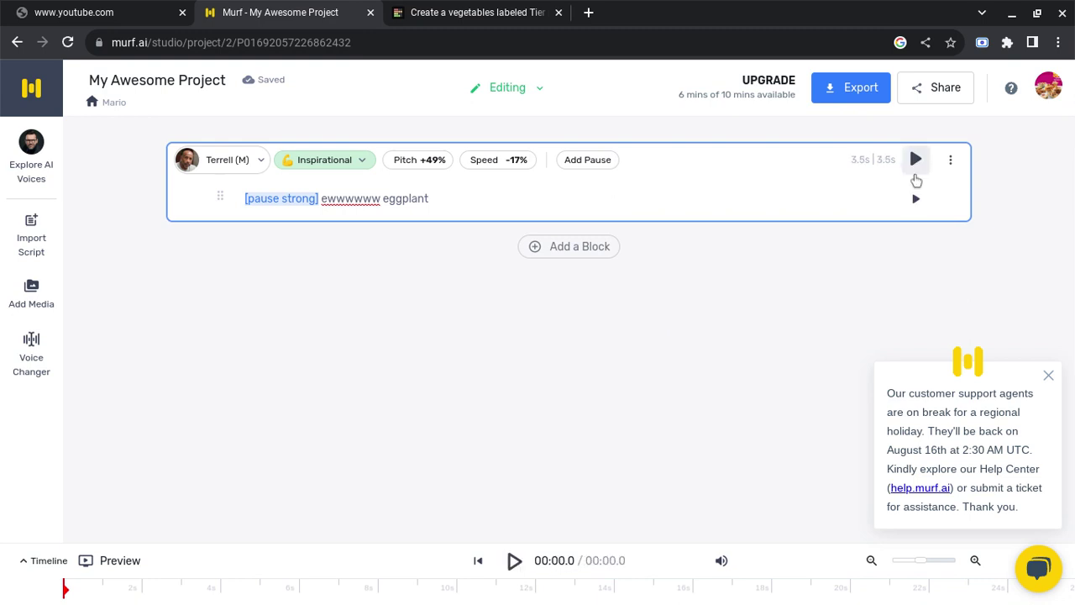
{"action": "left_click", "coordinate": [915, 160]}
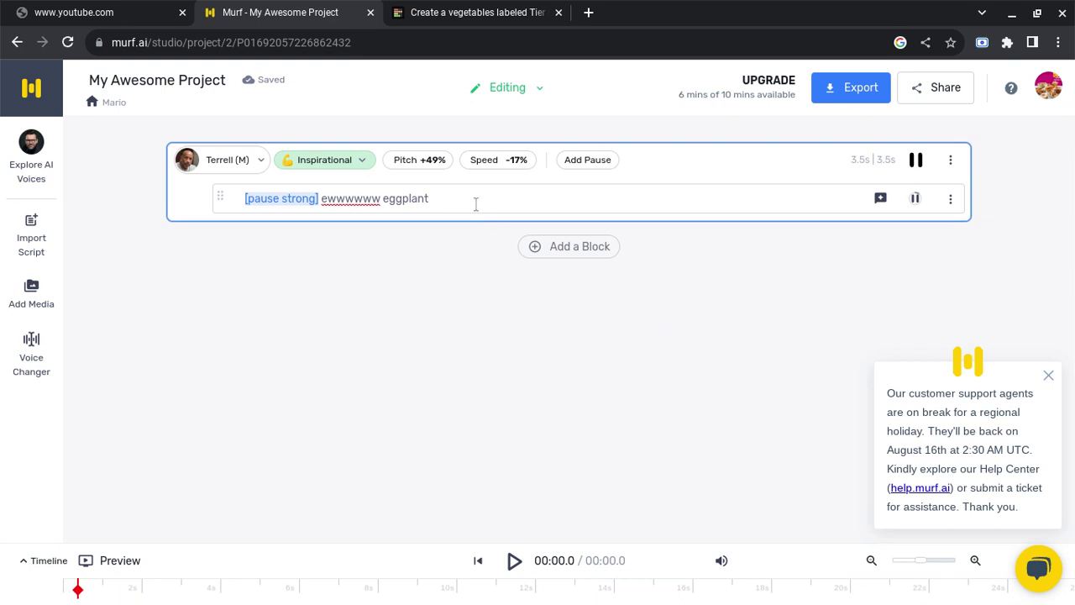
{"action": "key", "text": "XF86AudioRaiseVolume"}
{"action": "key", "text": "XF86AudioRaiseVolume"}
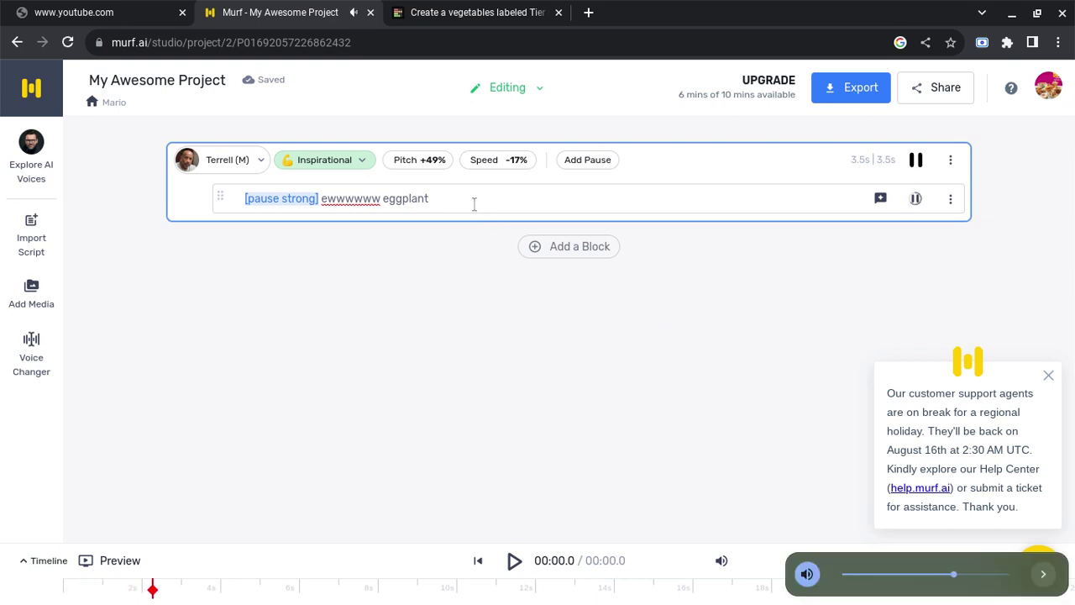
- Pause and resume the recording in Screen Recorder, and play the Murf eggplant comment starting "they are so disgusting who wants to eat them?"
{"action": "mouse_move", "coordinate": [588, 602]}
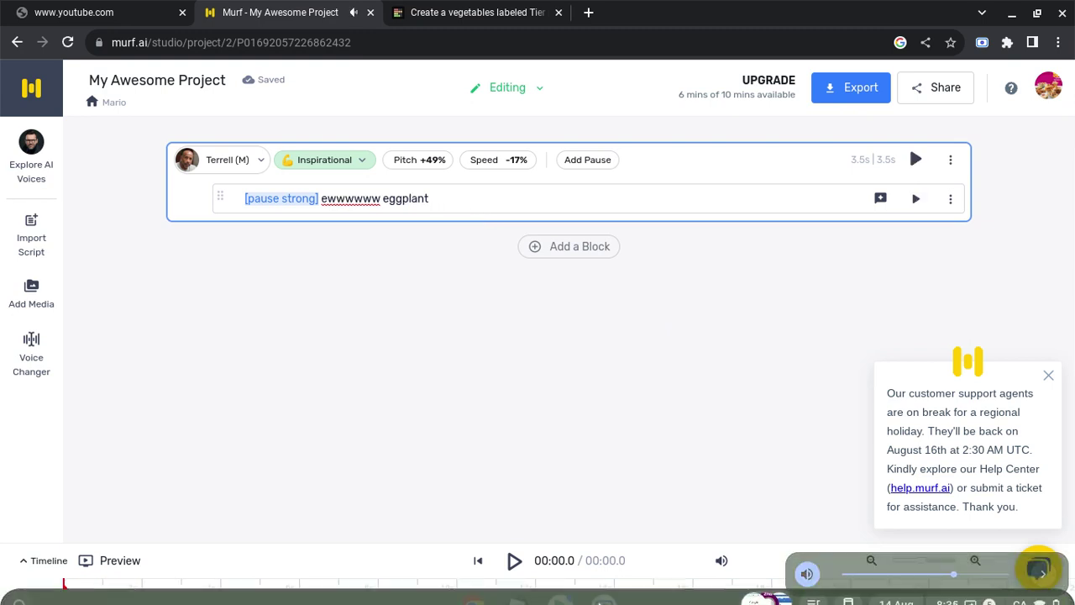
{"action": "left_click", "coordinate": [604, 585]}
{"action": "left_click", "coordinate": [689, 561]}
{"action": "left_click", "coordinate": [688, 561]}
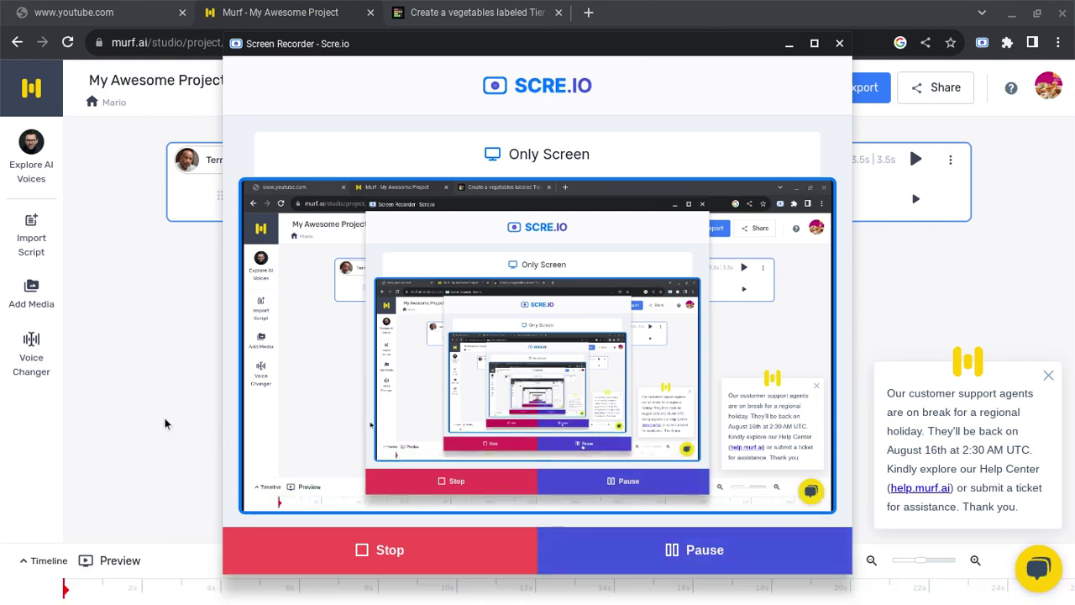
{"action": "left_click", "coordinate": [147, 422]}
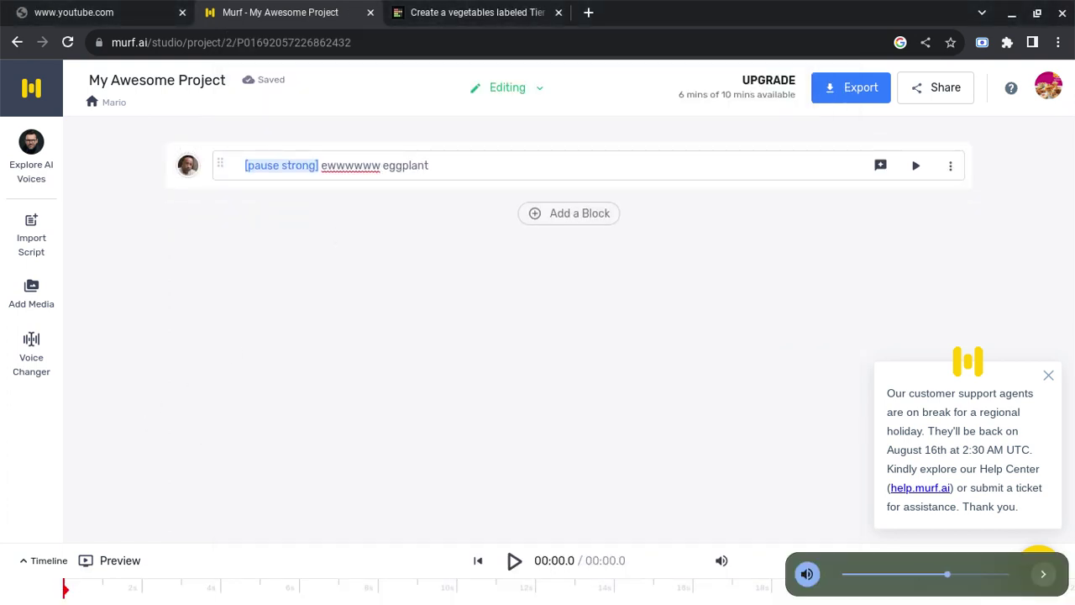
{"action": "left_click", "coordinate": [609, 591]}
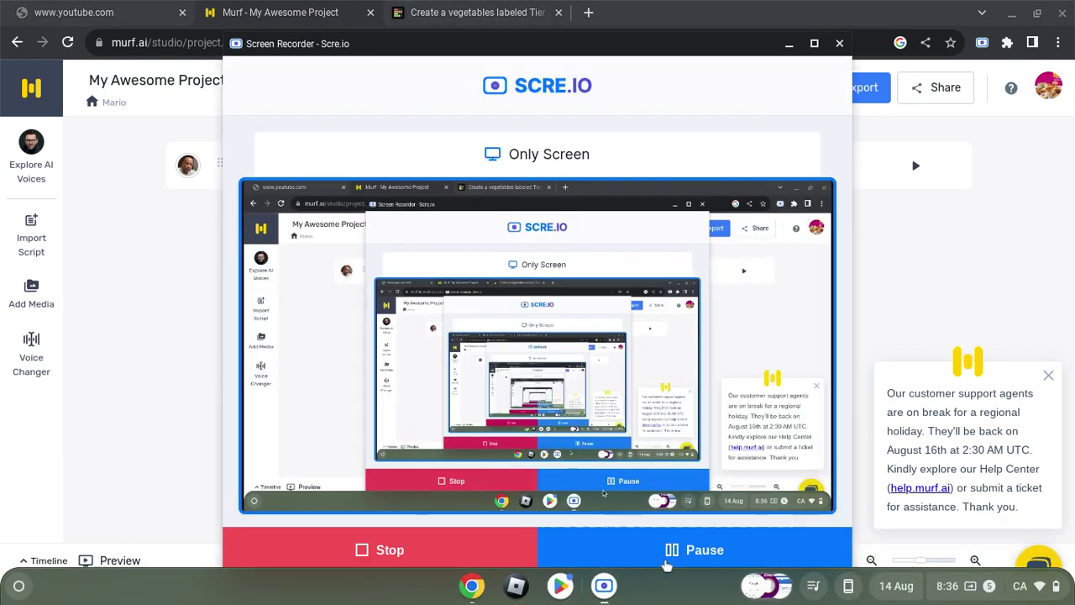
{"action": "left_click", "coordinate": [916, 165]}
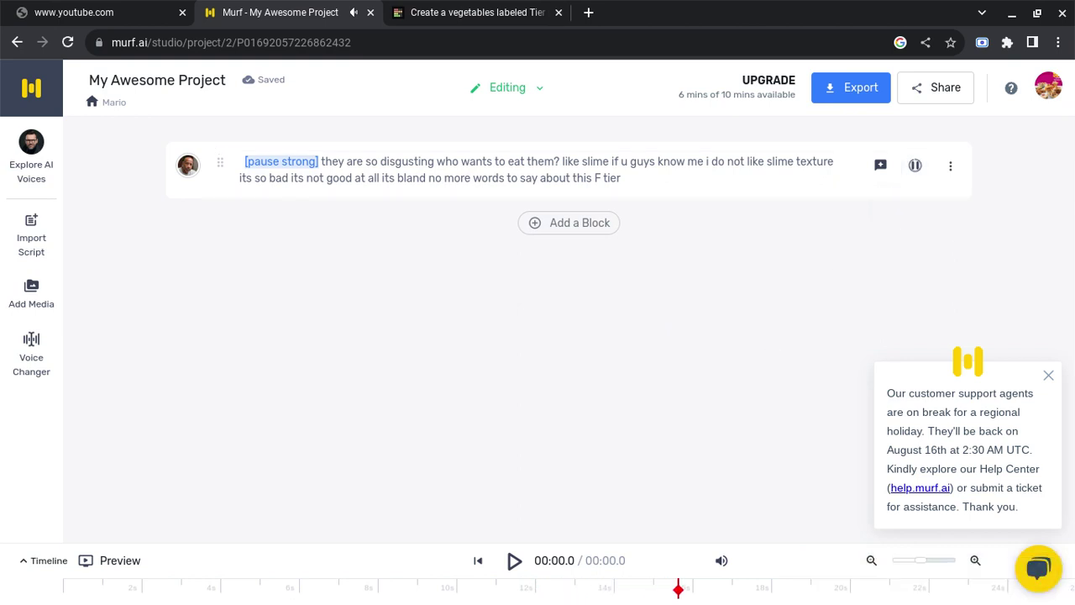
- Pause and resume the recording in Screen Recorder, then return to the tier list and place Garlic first in tier S
{"action": "mouse_move", "coordinate": [655, 598]}
{"action": "left_click", "coordinate": [604, 585]}
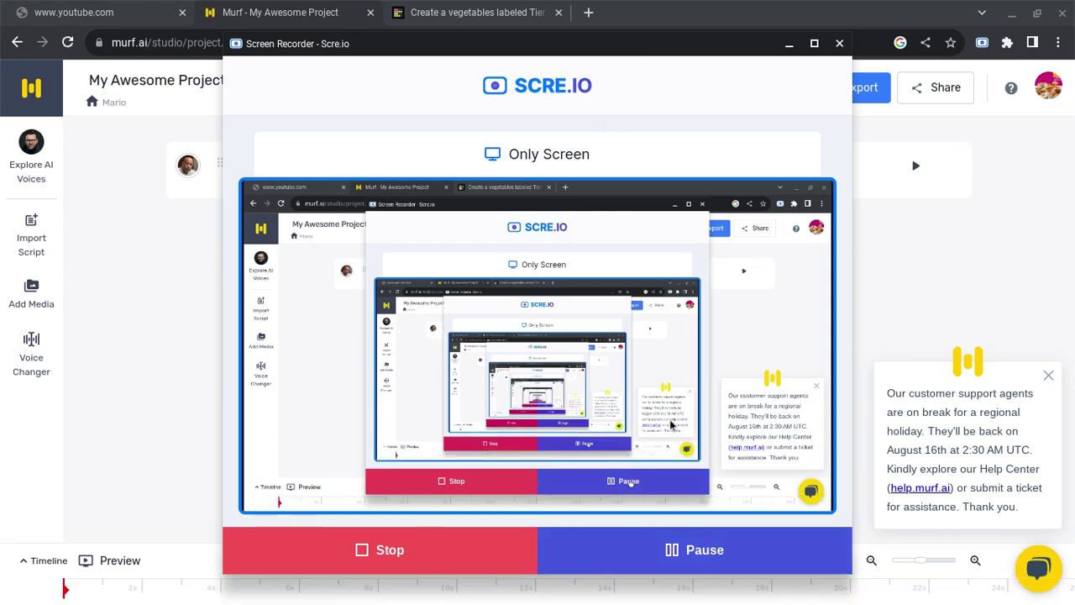
{"action": "left_click", "coordinate": [475, 9]}
{"action": "scroll", "coordinate": [501, 431], "scroll_direction": "down", "scroll_amount": 2}
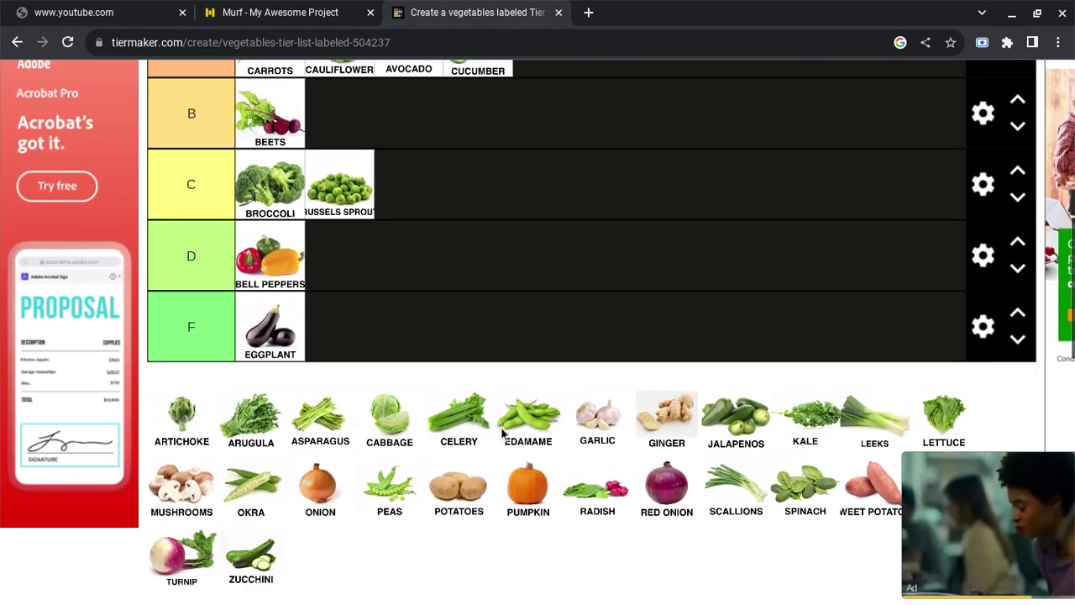
{"action": "scroll", "coordinate": [604, 414], "scroll_direction": "up", "scroll_amount": 1}
{"action": "scroll", "coordinate": [604, 415], "scroll_direction": "up", "scroll_amount": 3}
{"action": "scroll", "coordinate": [602, 427], "scroll_direction": "down", "scroll_amount": 1}
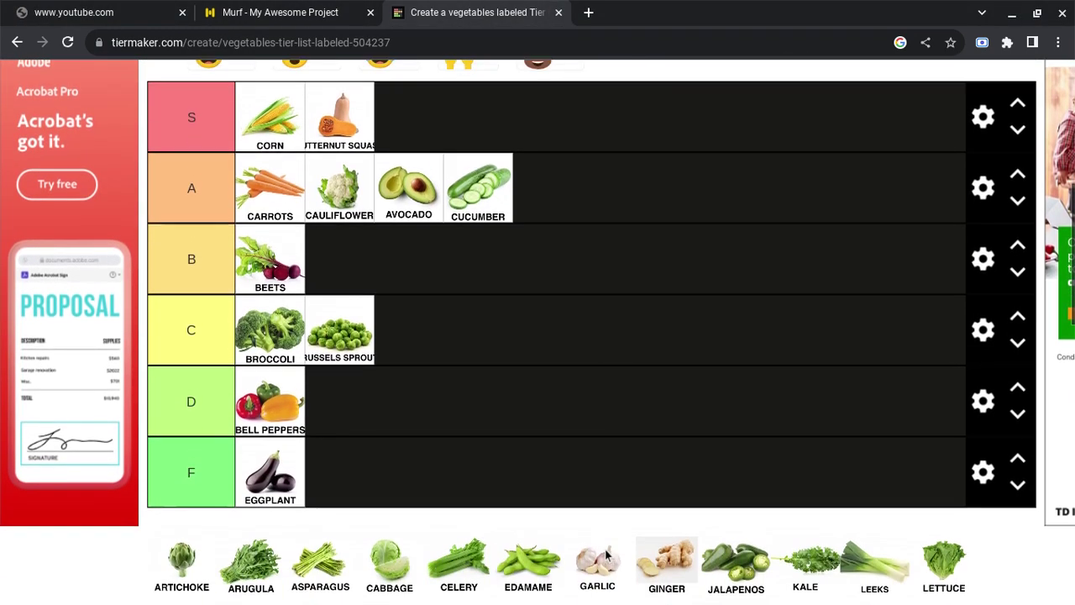
{"action": "left_click_drag", "start_coordinate": [597, 556], "coordinate": [229, 118]}
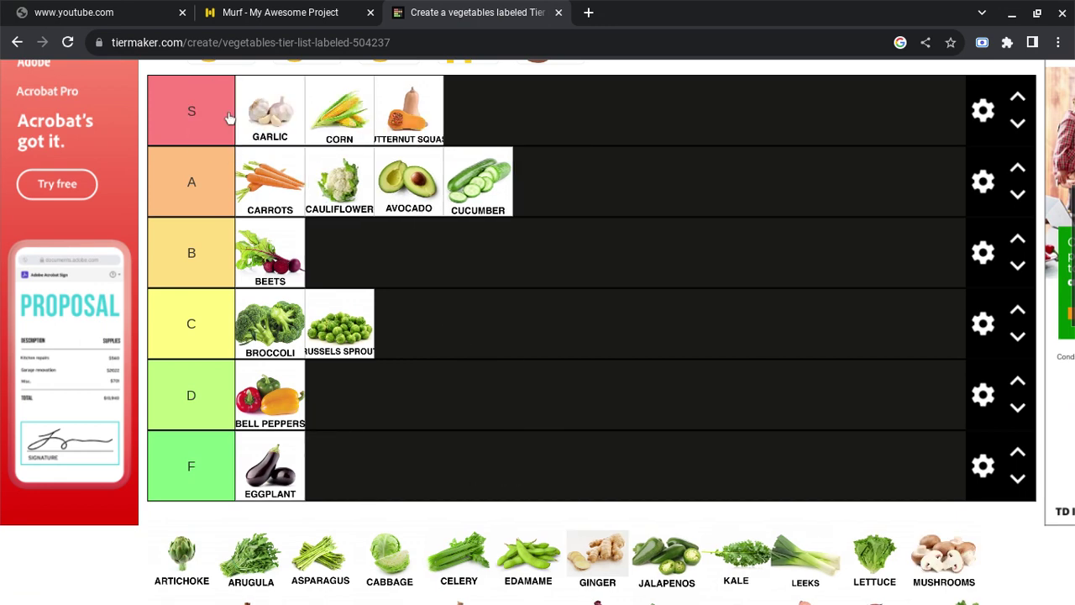
- Switch to the Murf project, pause and resume the recording, and play the line "garlic is everyones favourite vegtable" with the system volume raised
{"action": "left_click", "coordinate": [304, 9]}
{"action": "mouse_move", "coordinate": [636, 590]}
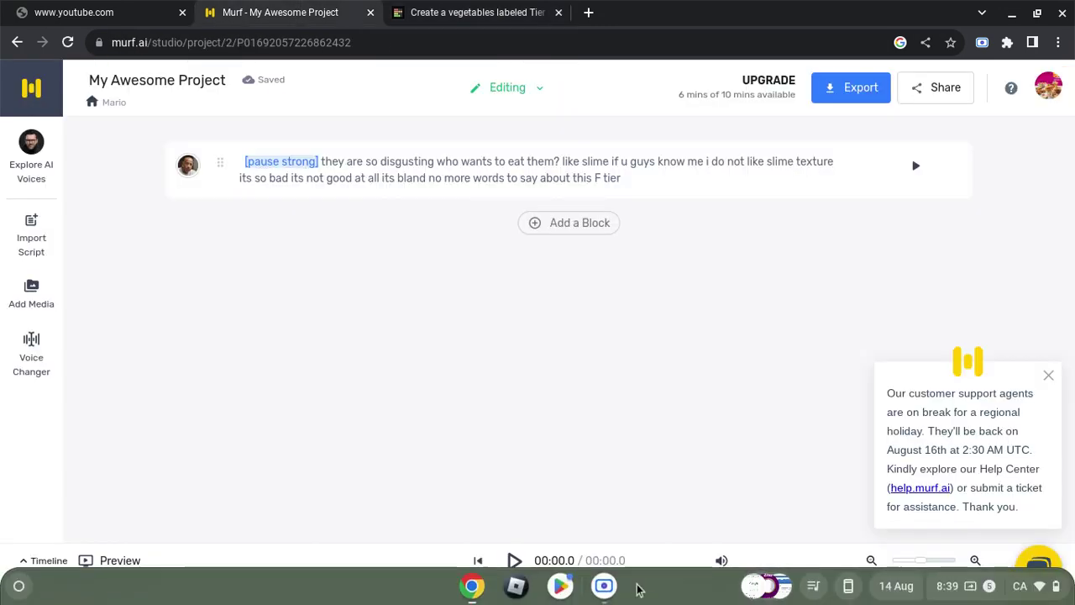
{"action": "left_click", "coordinate": [605, 585]}
{"action": "left_click", "coordinate": [691, 554]}
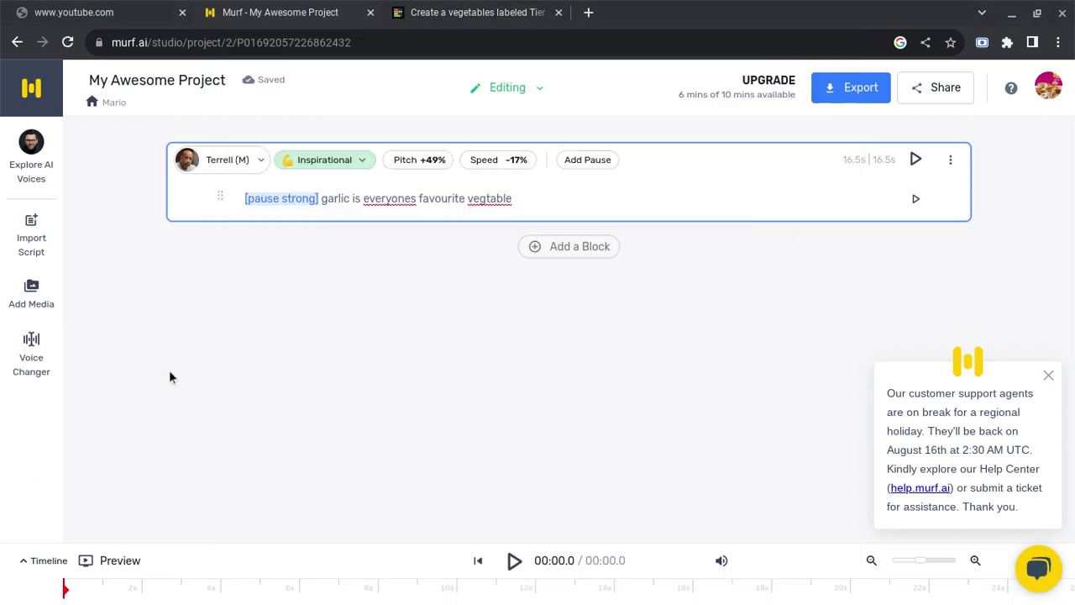
{"action": "left_click", "coordinate": [915, 161]}
{"action": "key", "text": "XF86AudioRaiseVolume"}
{"action": "key", "text": "XF86AudioRaiseVolume"}
{"action": "key", "text": "XF86AudioRaiseVolume"}
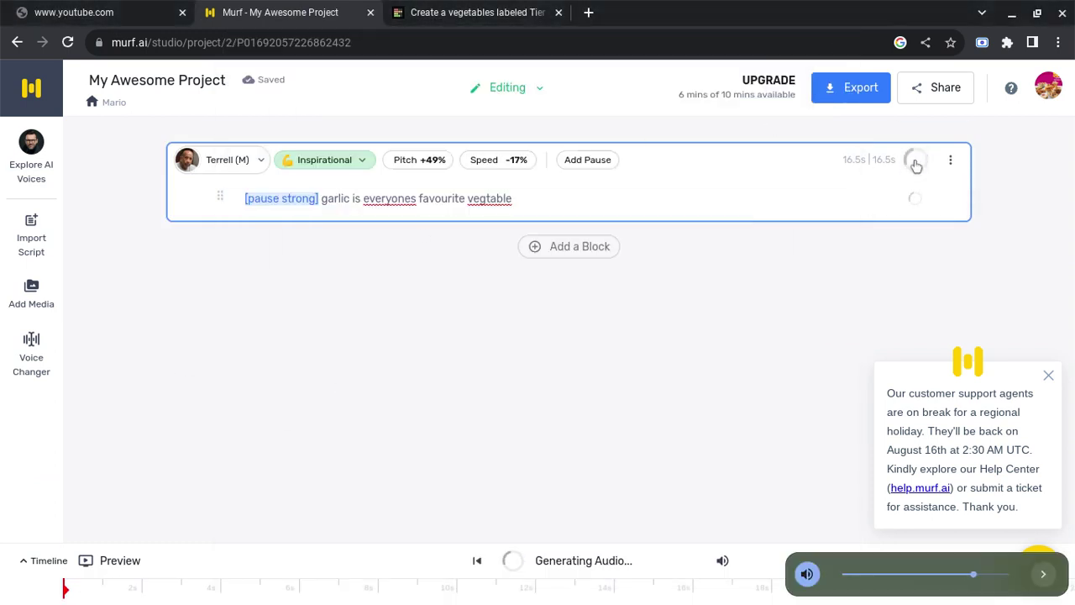
{"action": "key", "text": "XF86AudioRaiseVolume"}
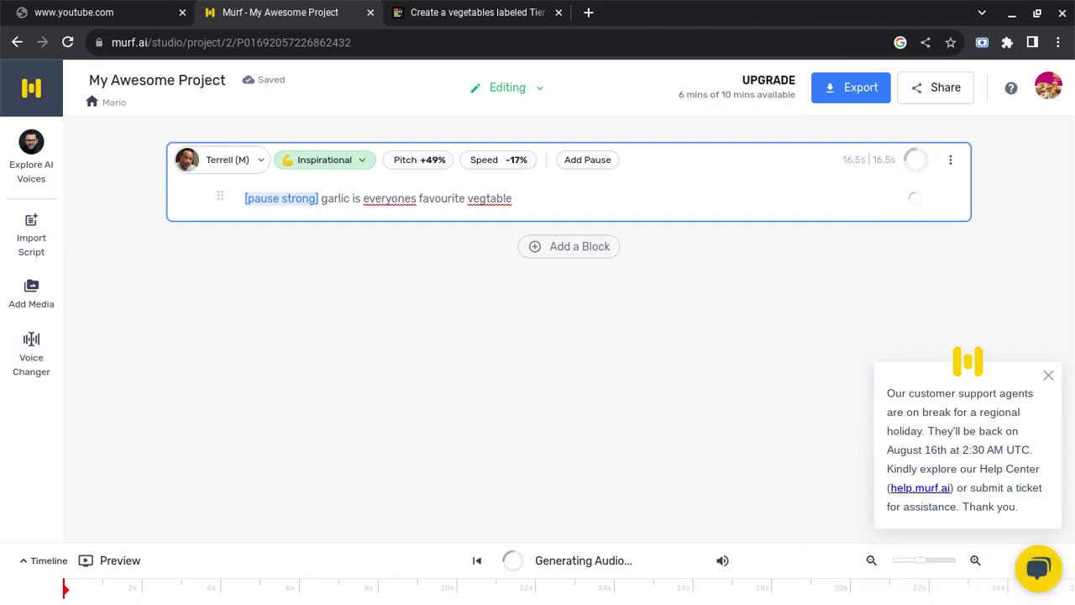
{"action": "left_click", "coordinate": [919, 160]}
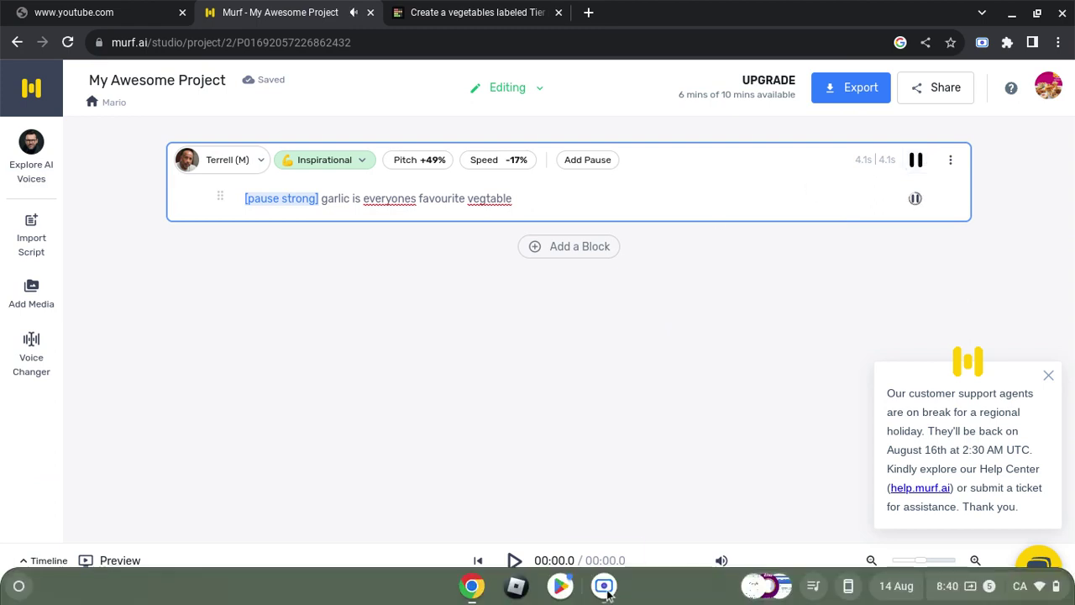
- Pause and resume the recording, lower the system volume, and play the Murf comment starting "garlic gives such a good flavour"
{"action": "left_click", "coordinate": [607, 590]}
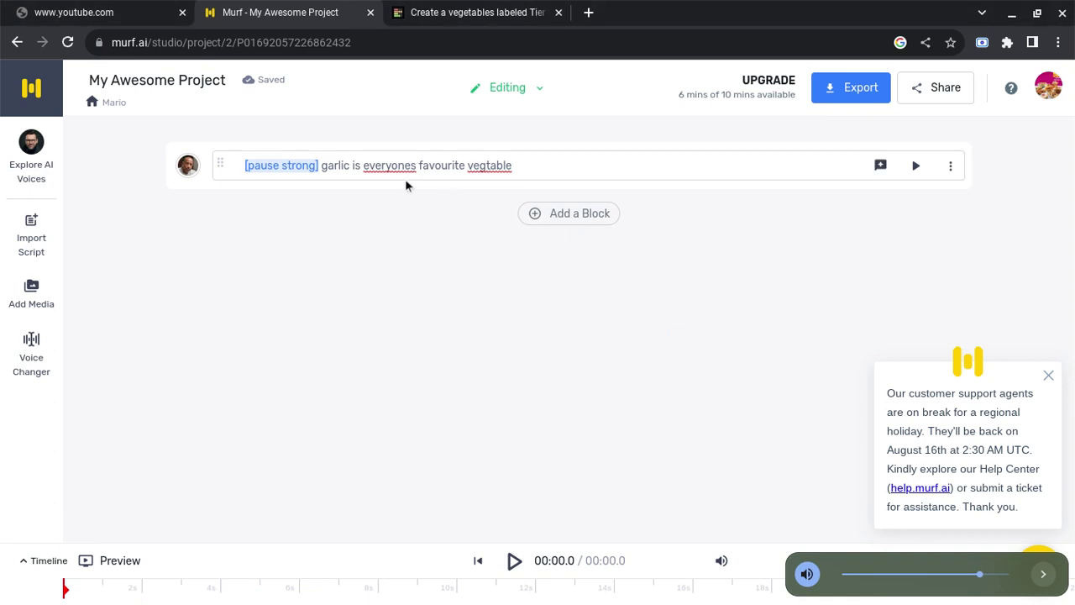
{"action": "scroll", "coordinate": [240, 133], "scroll_direction": "up", "scroll_amount": 5}
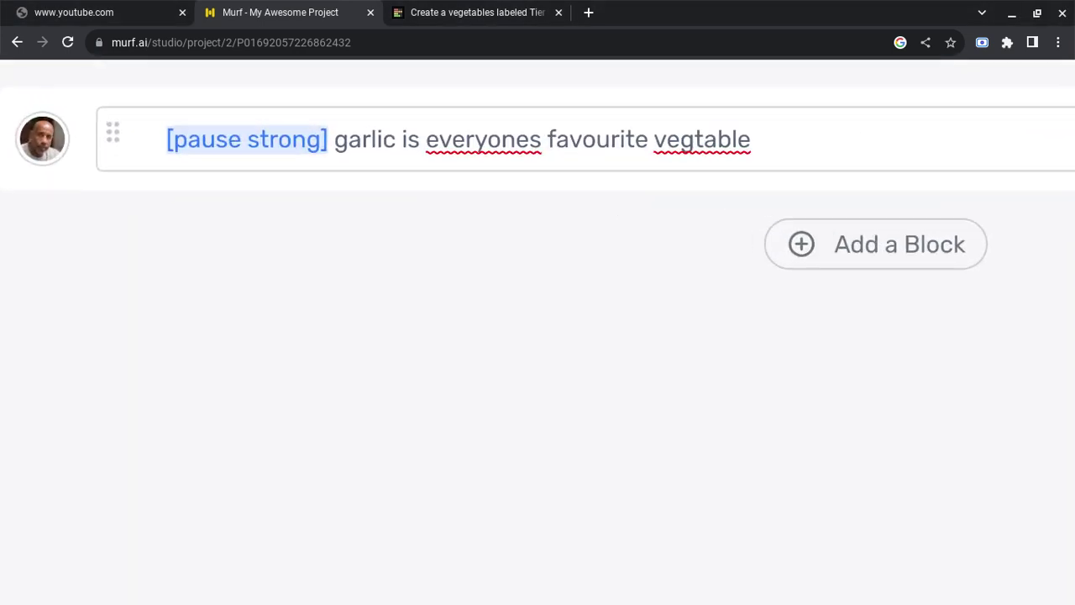
{"action": "key", "text": "XF86AudioLowerVolume"}
{"action": "key", "text": "XF86AudioLowerVolume"}
{"action": "key", "text": "XF86AudioLowerVolume"}
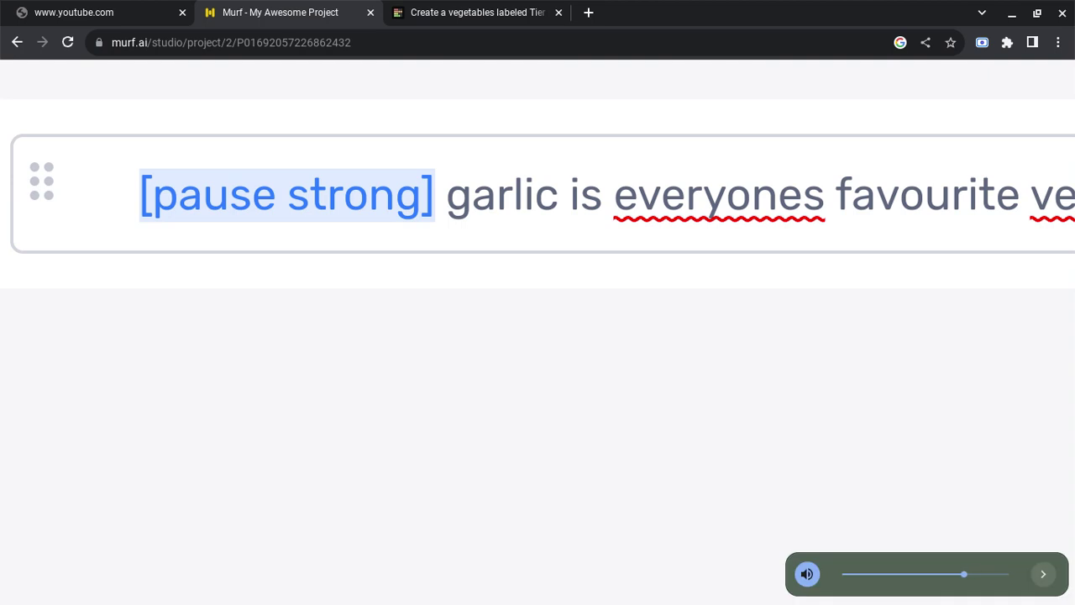
{"action": "left_click", "coordinate": [602, 585]}
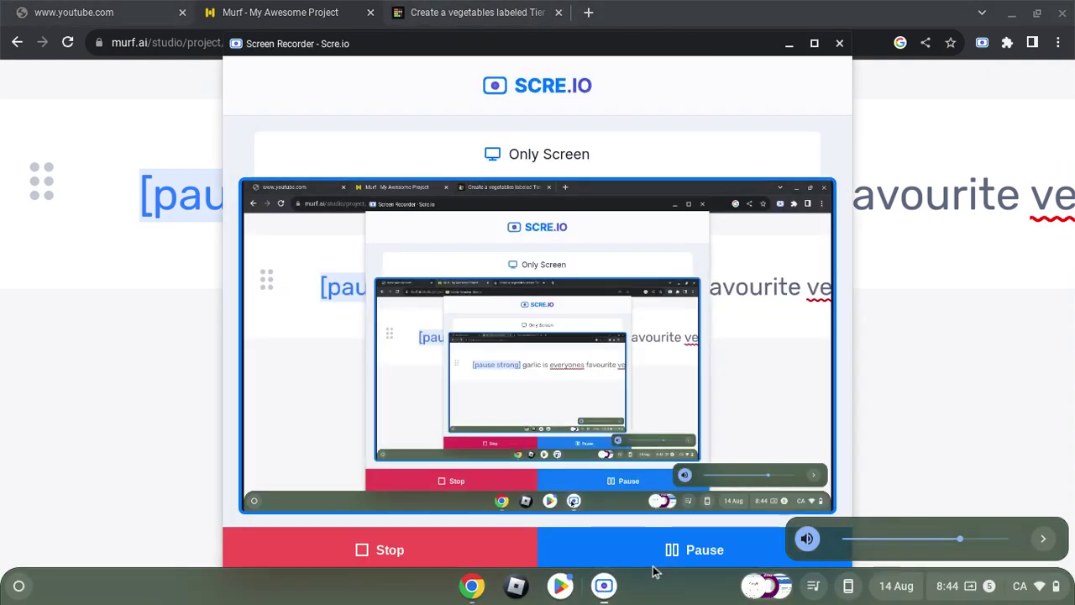
{"action": "left_click", "coordinate": [924, 200]}
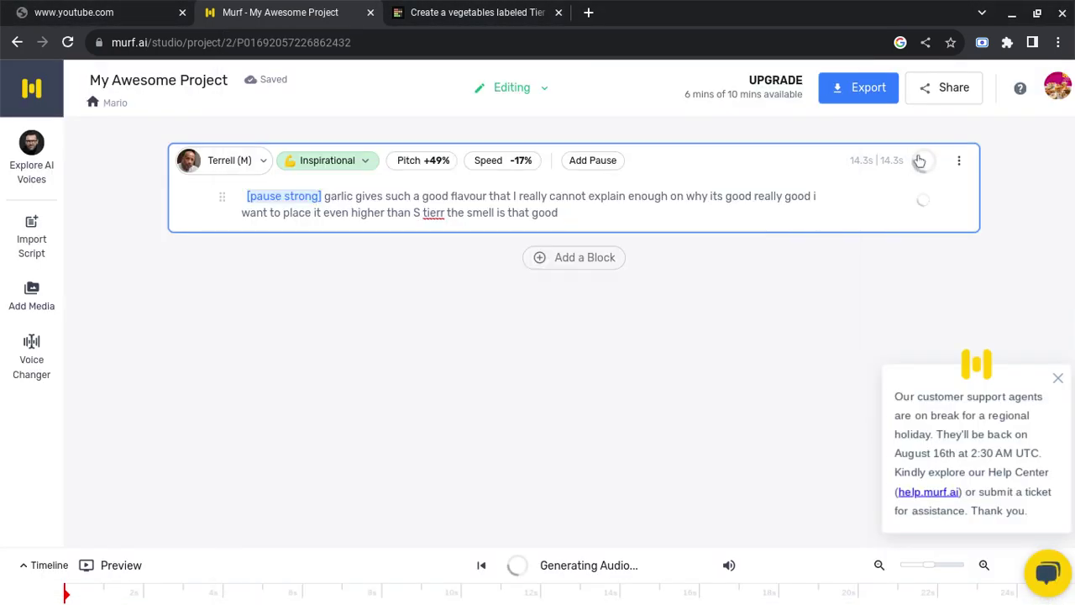
{"action": "key", "text": "XF86AudioLowerVolume"}
{"action": "key", "text": "XF86AudioLowerVolume"}
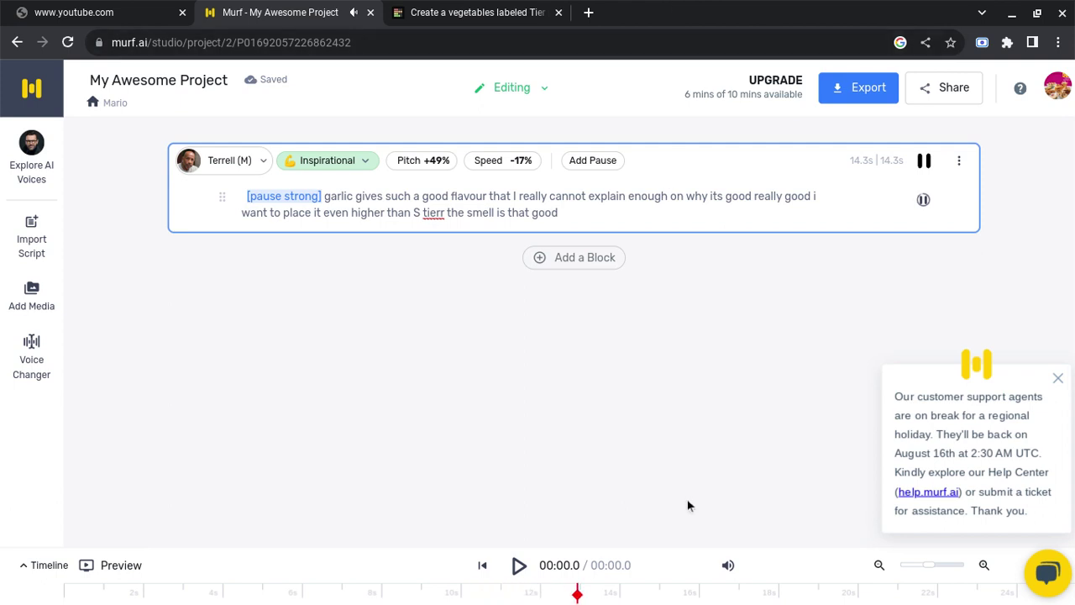
- Pause and resume the recording in Screen Recorder, return to the tier list and place Jalapenos after Bell Peppers in tier D
{"action": "left_click", "coordinate": [602, 586]}
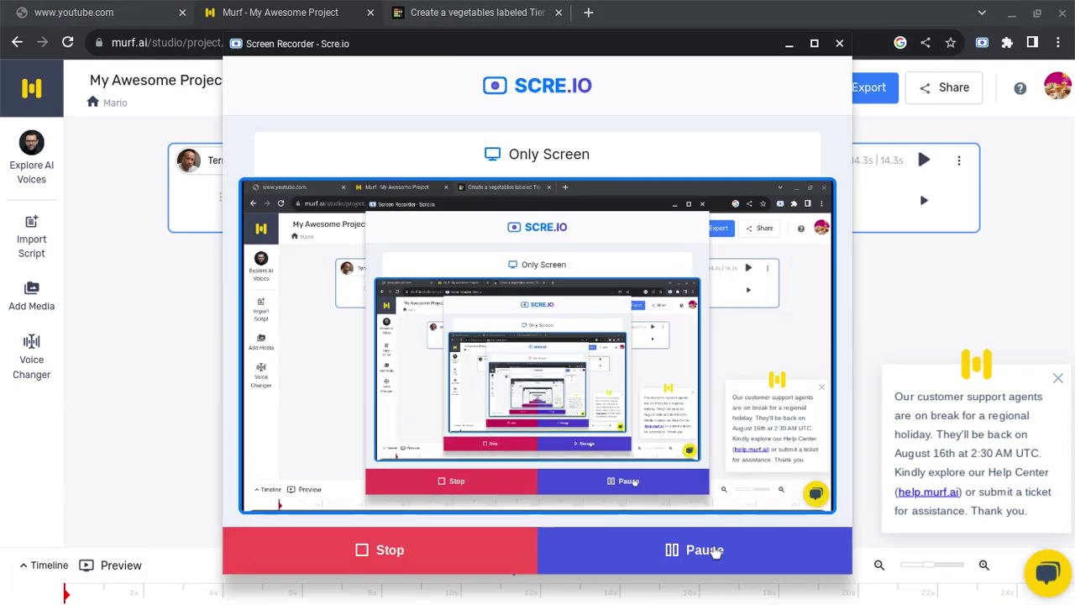
{"action": "left_click", "coordinate": [714, 552]}
{"action": "left_click", "coordinate": [306, 9]}
{"action": "left_click", "coordinate": [445, 11]}
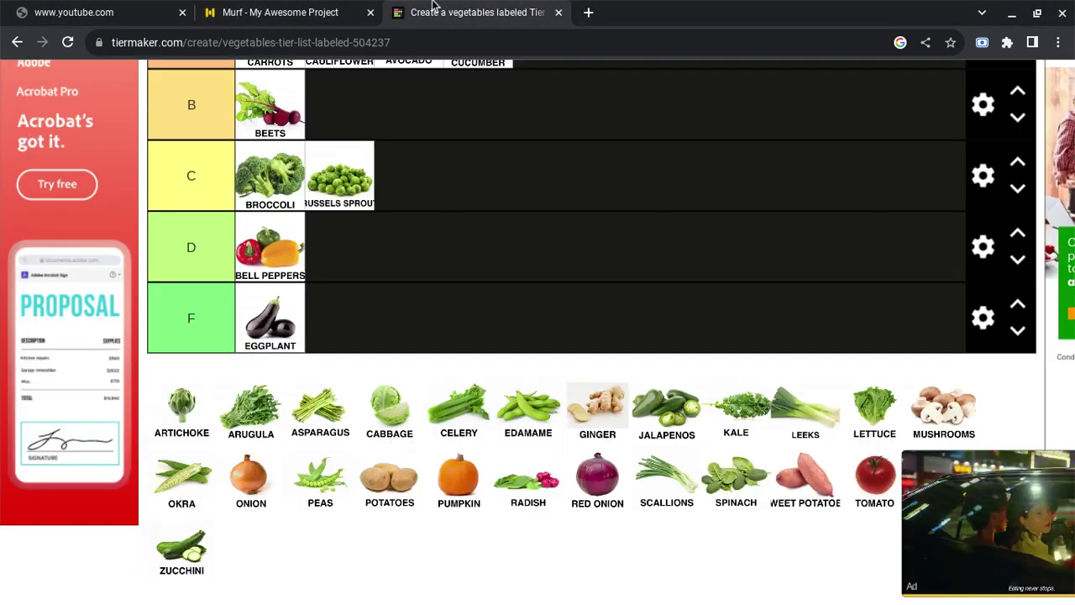
{"action": "scroll", "coordinate": [592, 409], "scroll_direction": "up", "scroll_amount": 1}
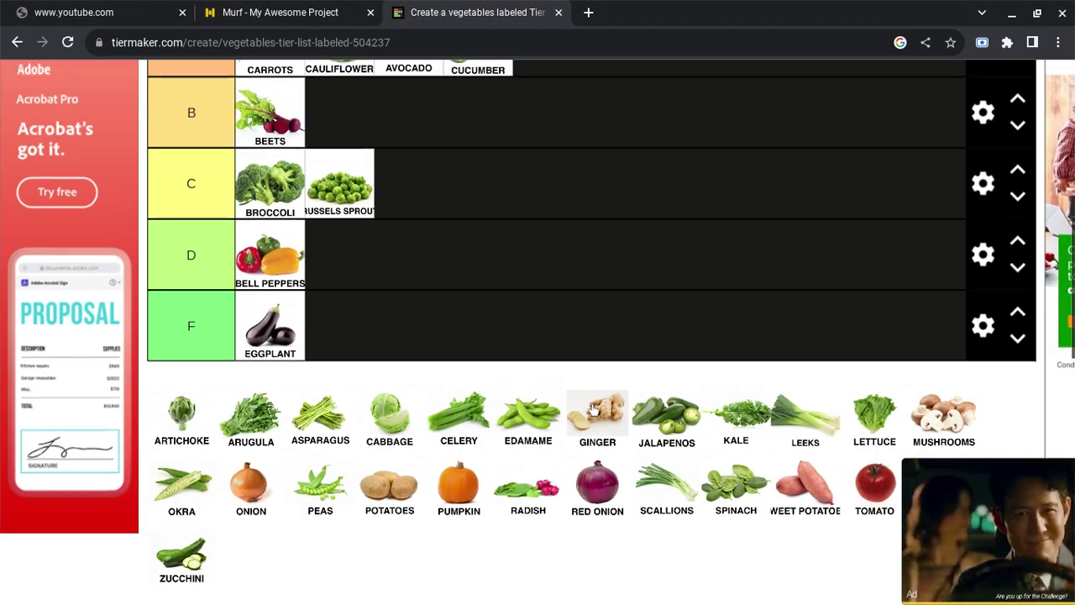
{"action": "scroll", "coordinate": [593, 408], "scroll_direction": "up", "scroll_amount": 1}
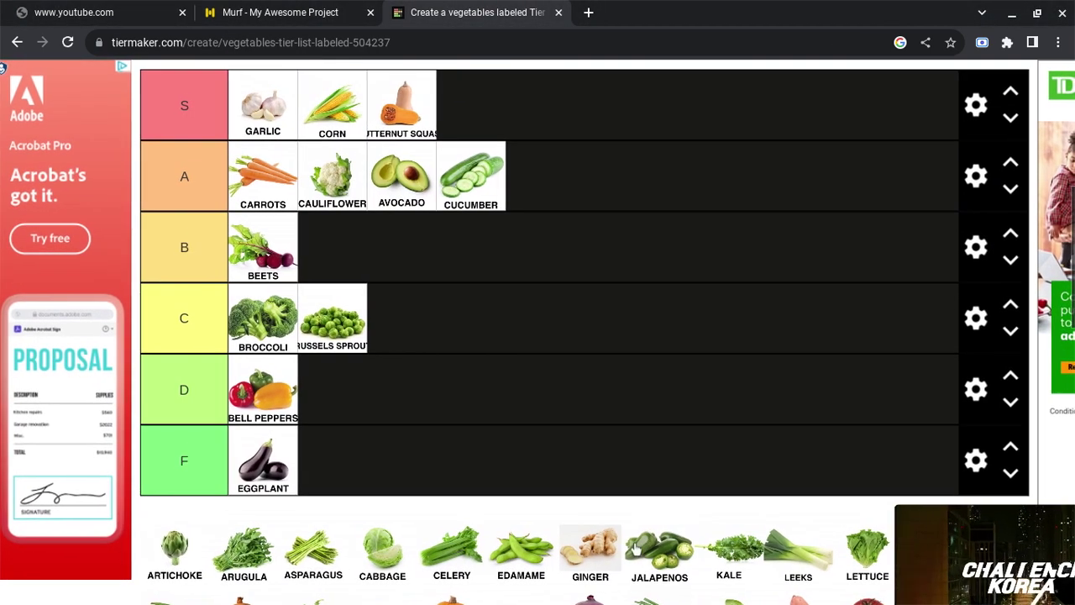
{"action": "left_click_drag", "start_coordinate": [642, 548], "coordinate": [564, 456]}
{"action": "left_click_drag", "start_coordinate": [366, 468], "coordinate": [369, 388]}
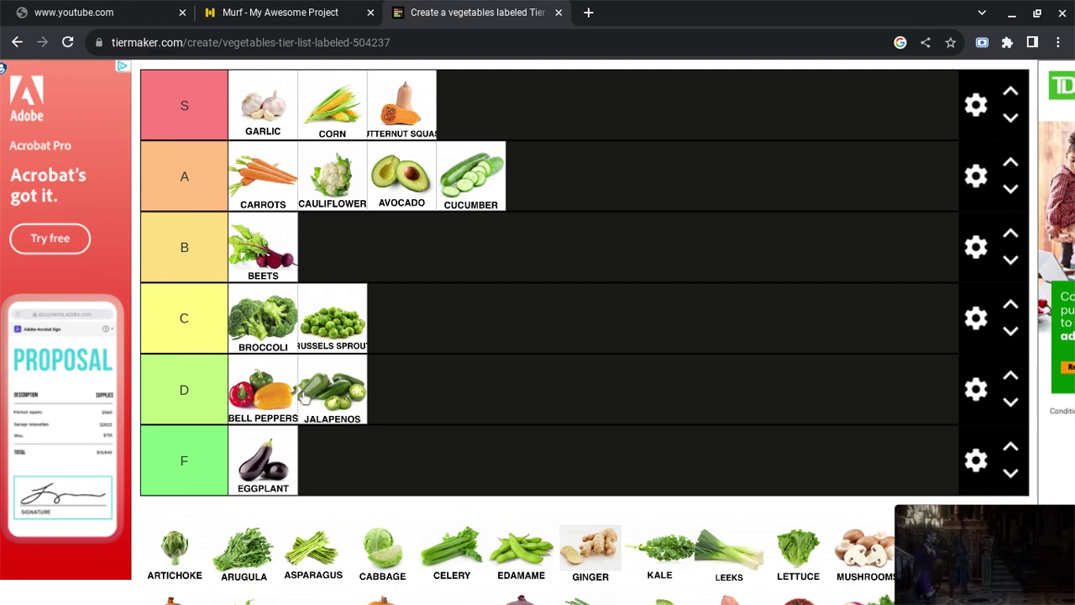
- Switch to the Murf project, pause and resume the recording, and play the comment starting "jalapeno the flavour is really spicy"
{"action": "left_click", "coordinate": [300, 7]}
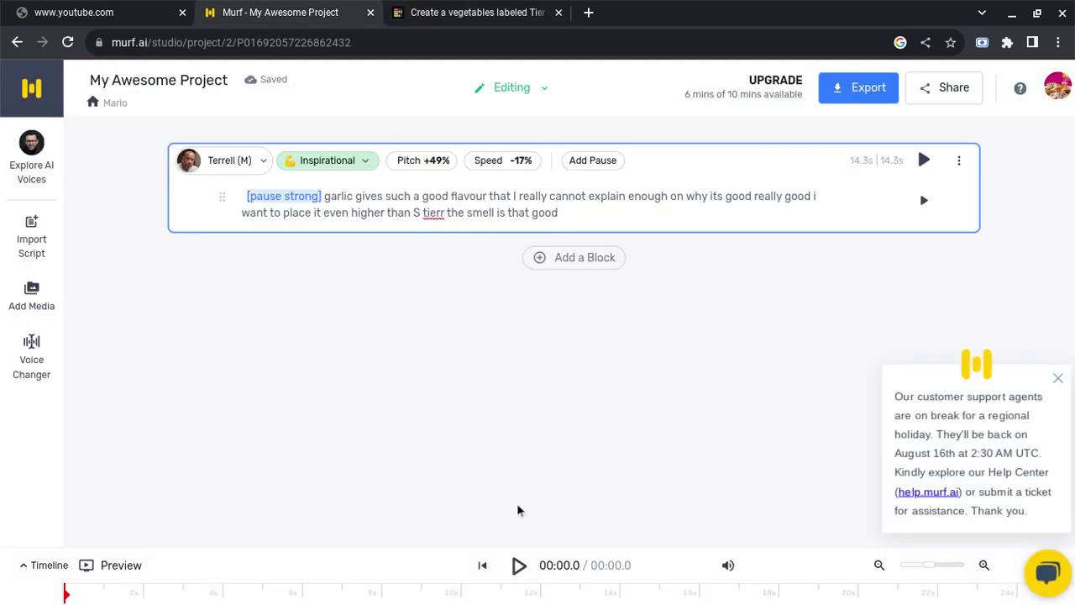
{"action": "left_click", "coordinate": [603, 592]}
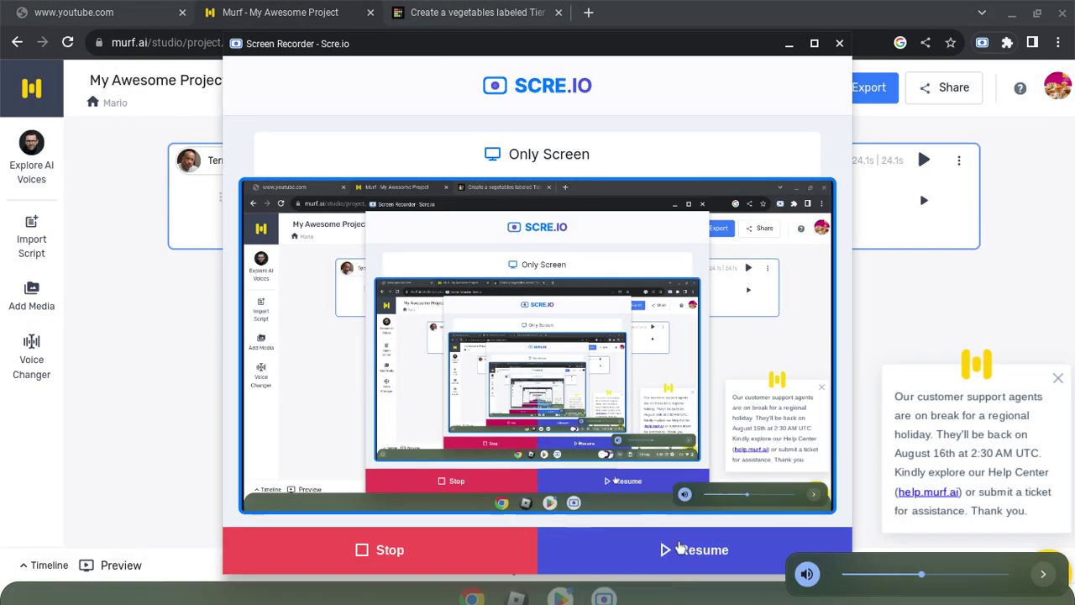
{"action": "left_click", "coordinate": [923, 159]}
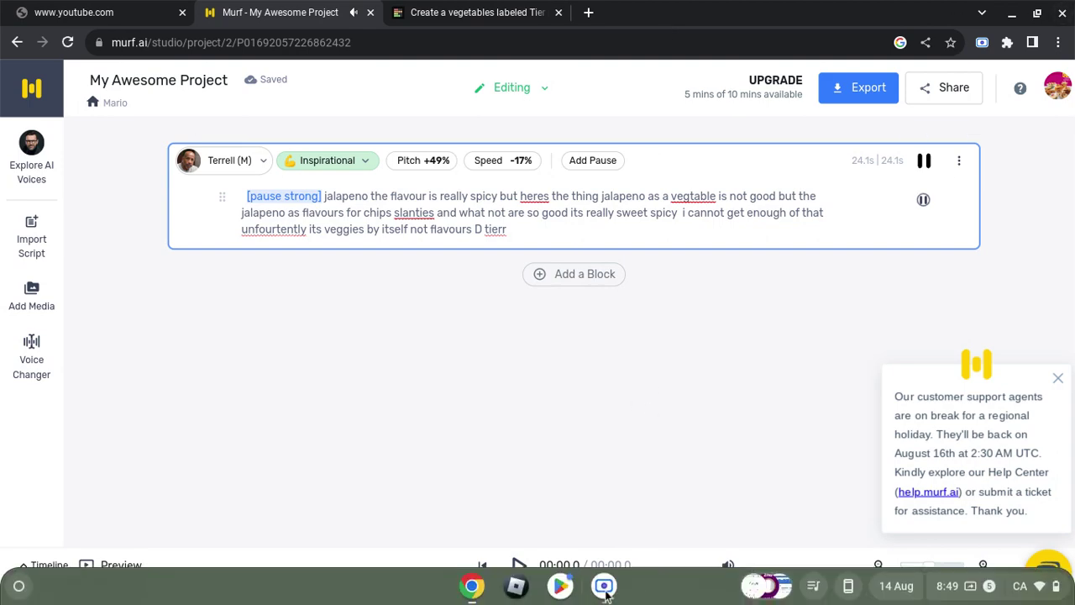
- Pause and resume the recording, then place Mushrooms in tier F of the tier list and move Eggplant behind it
{"action": "left_click", "coordinate": [604, 591]}
{"action": "left_click", "coordinate": [681, 563]}
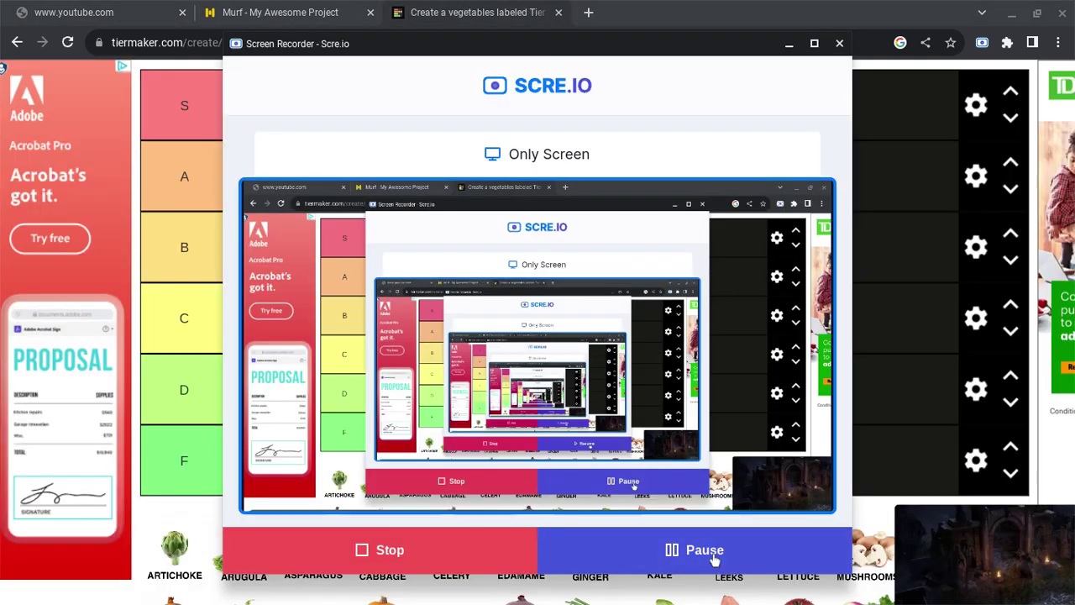
{"action": "left_click", "coordinate": [885, 403]}
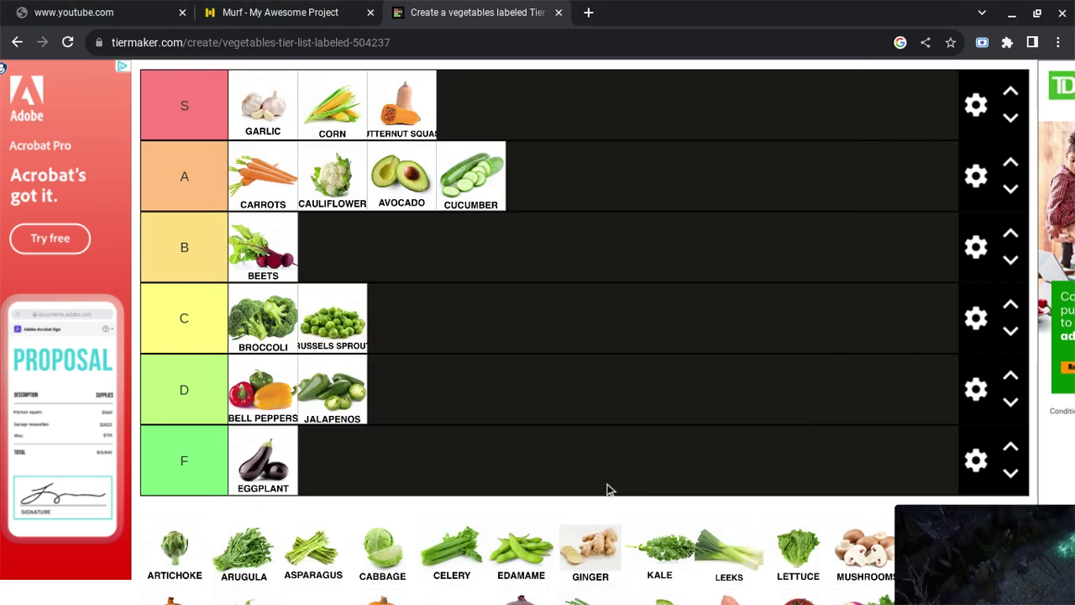
{"action": "scroll", "coordinate": [607, 490], "scroll_direction": "down", "scroll_amount": 1}
{"action": "scroll", "coordinate": [712, 468], "scroll_direction": "down", "scroll_amount": 1}
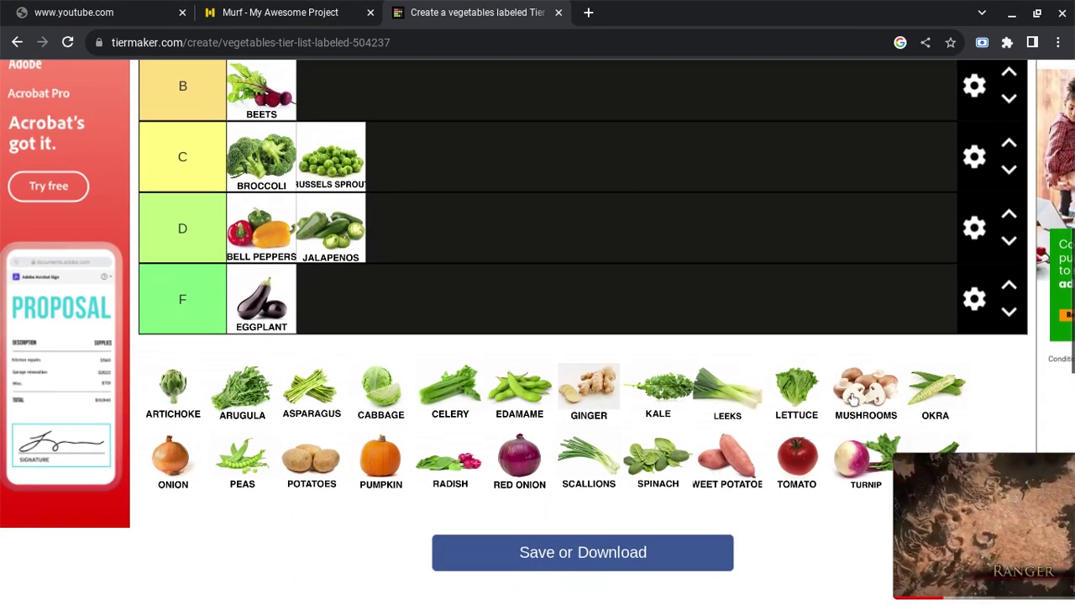
{"action": "left_click_drag", "start_coordinate": [852, 398], "coordinate": [660, 302]}
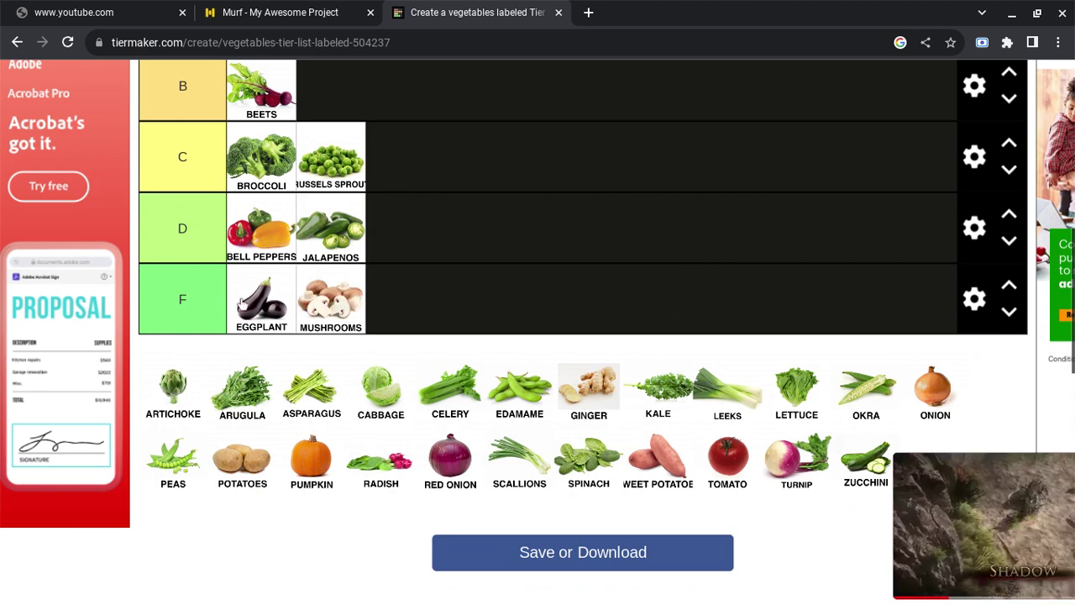
{"action": "left_click_drag", "start_coordinate": [244, 304], "coordinate": [395, 302]}
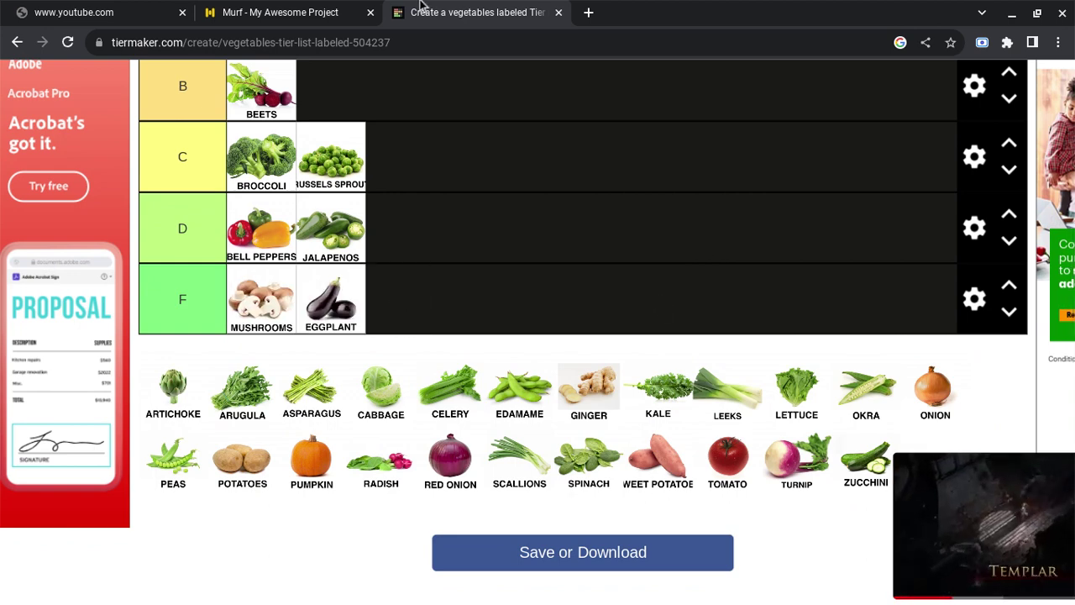
- Pause and resume the recording on the Murf project and play the line starting "mushrooms? MUSHROOMS? WHY IS IT F TIERR?"
{"action": "left_click", "coordinate": [603, 585]}
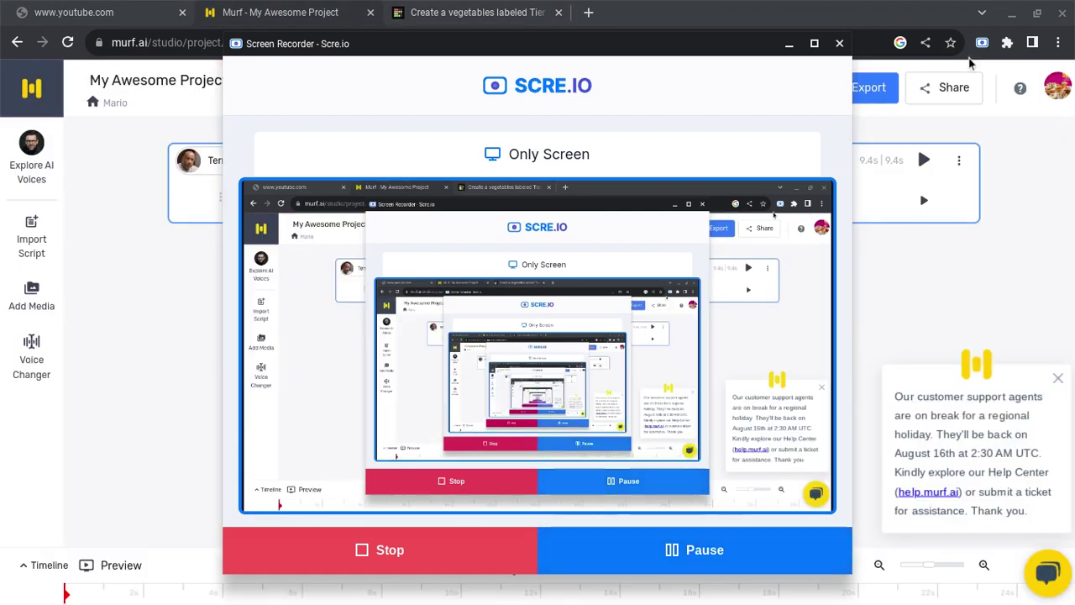
{"action": "left_click", "coordinate": [924, 160]}
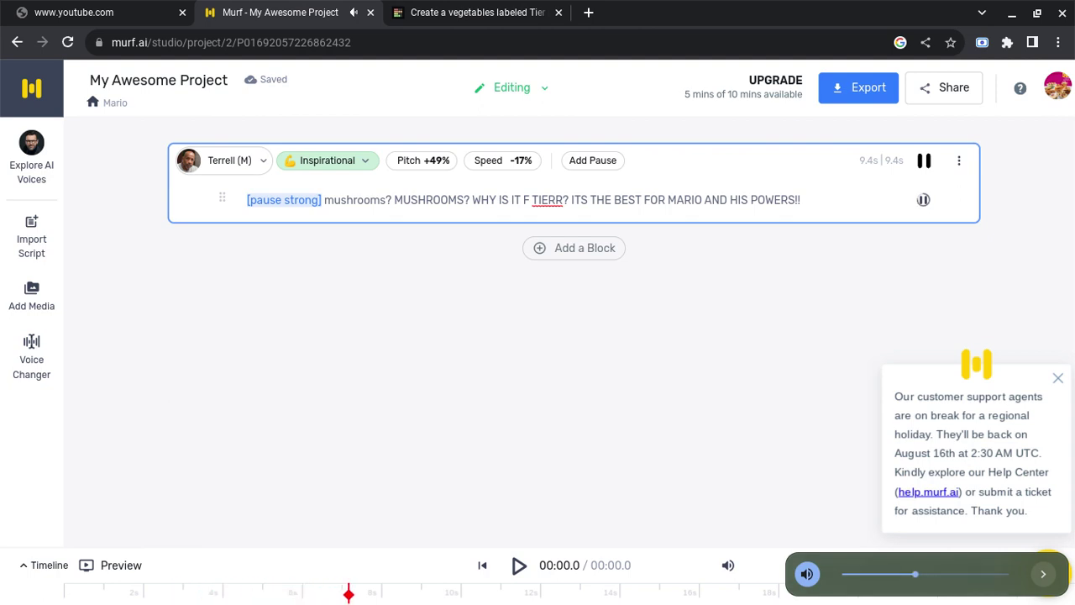
- Pause and resume the recording, lower the system volume, play the Murf reply starting "mario might like mushrooms but i do not", and reopen Screen Recorder
{"action": "mouse_move", "coordinate": [694, 599]}
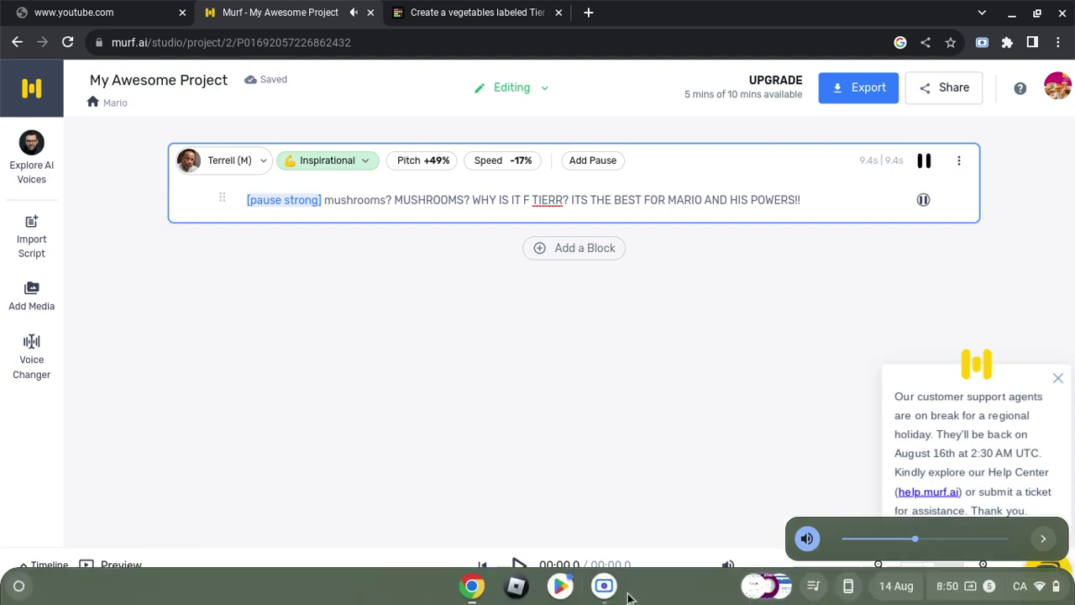
{"action": "left_click", "coordinate": [594, 582]}
{"action": "left_click", "coordinate": [688, 549]}
{"action": "left_click", "coordinate": [688, 549]}
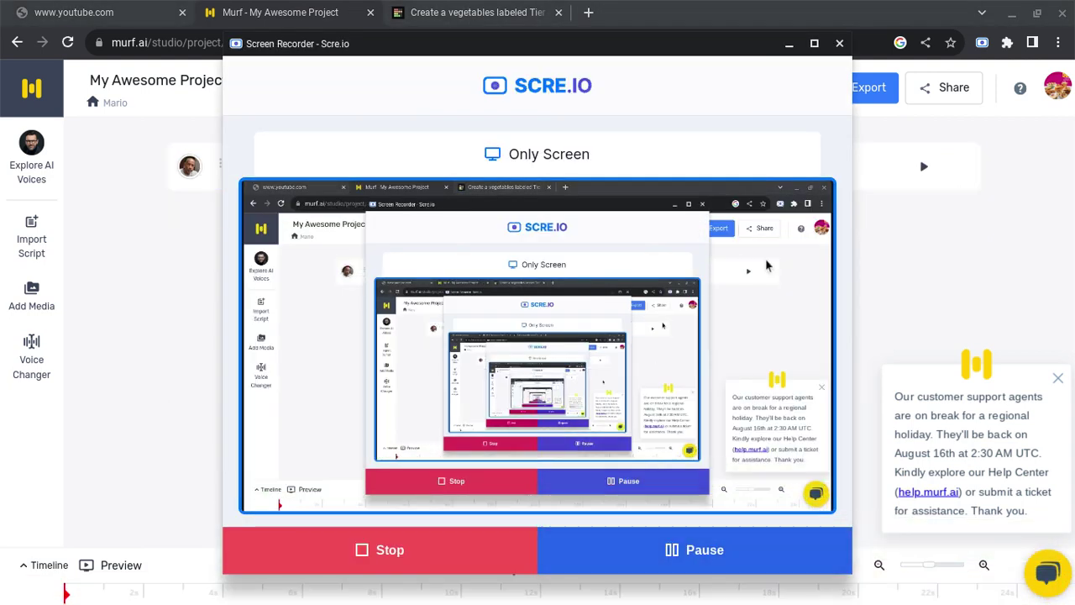
{"action": "key", "text": "XF86AudioLowerVolume"}
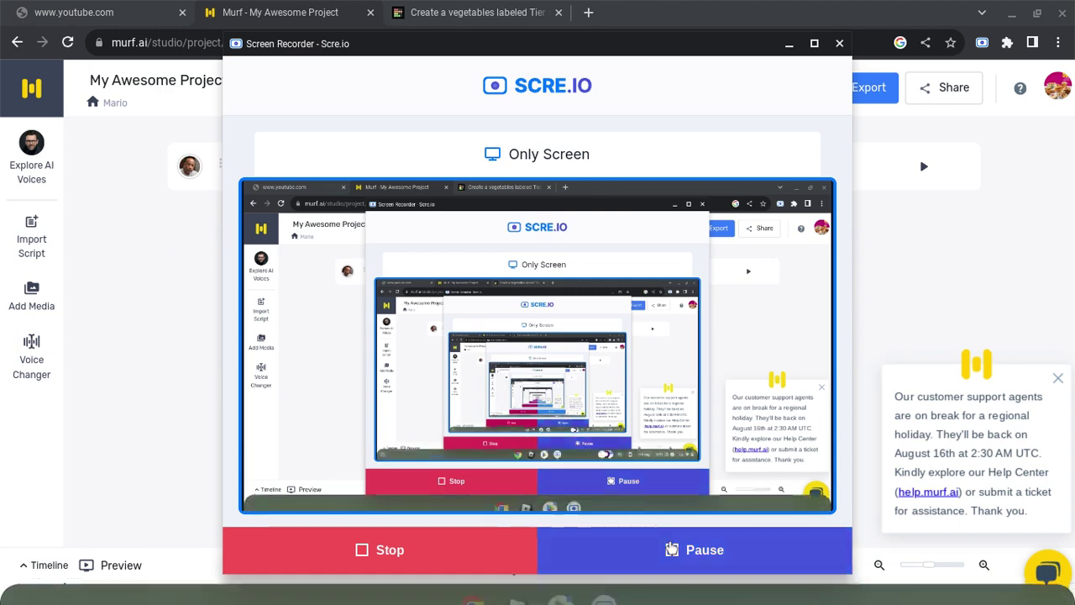
{"action": "left_click", "coordinate": [923, 161]}
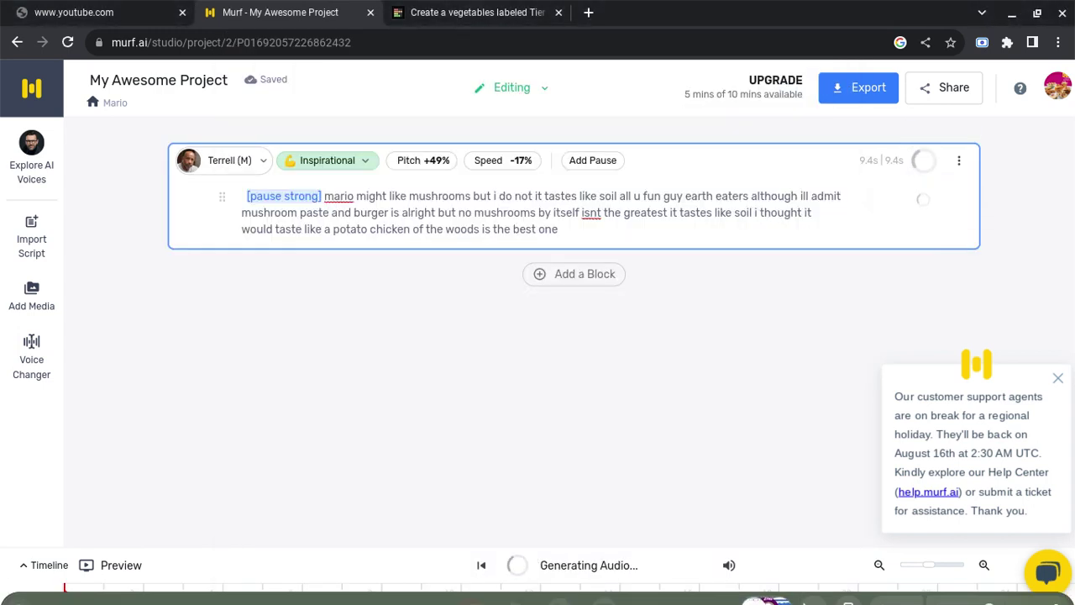
{"action": "left_click", "coordinate": [611, 587]}
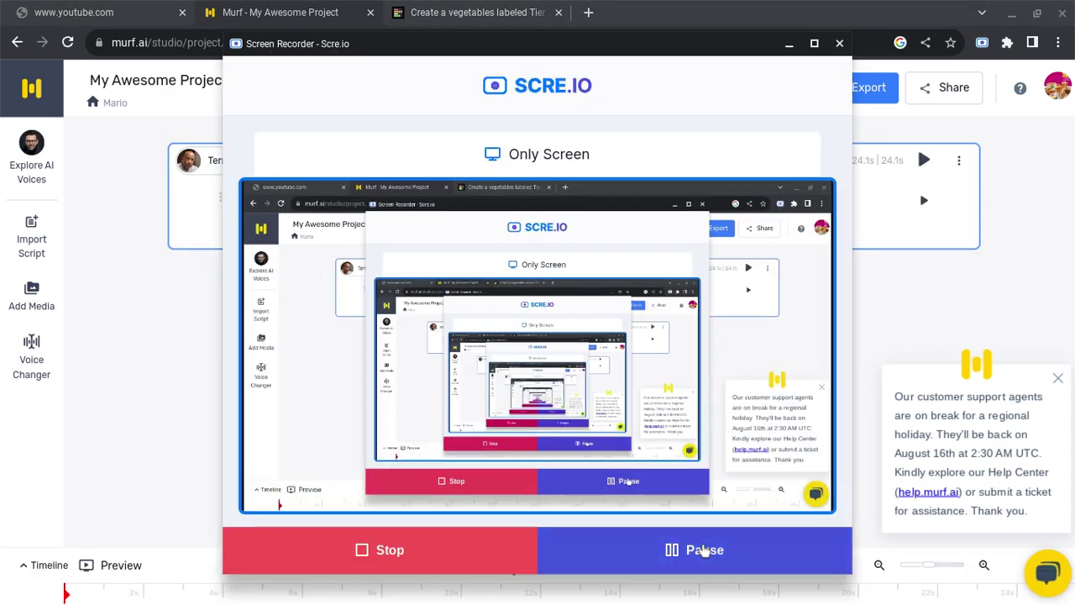
- Play the Murf reply starting "mario might like mushrooms but i do not" and adjust the system volume during playback
{"action": "left_click", "coordinate": [923, 159]}
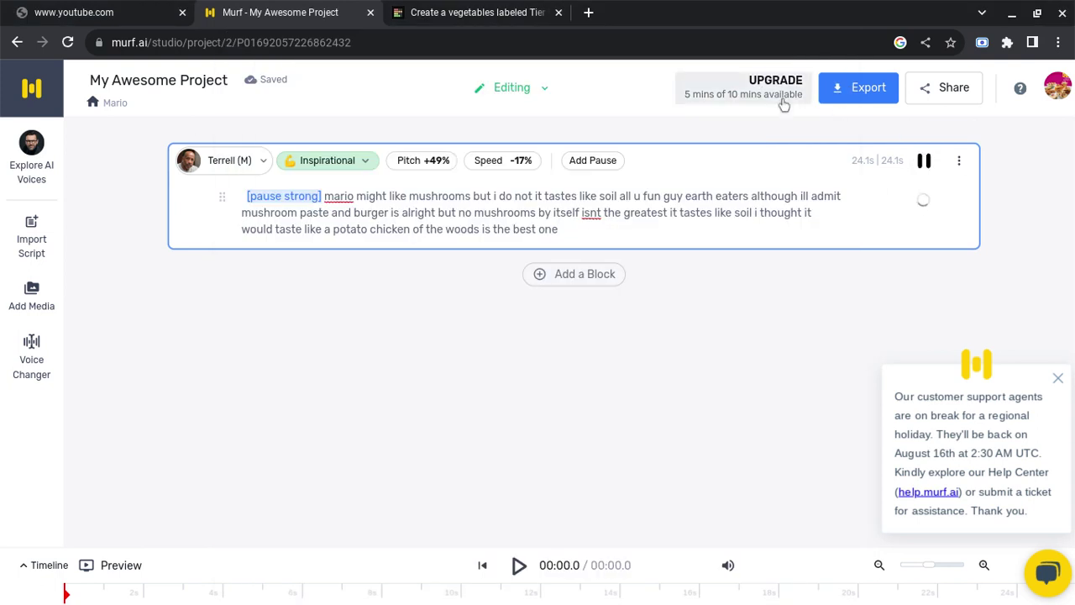
{"action": "key", "text": "XF86AudioRaiseVolume"}
{"action": "key", "text": "XF86AudioRaiseVolume"}
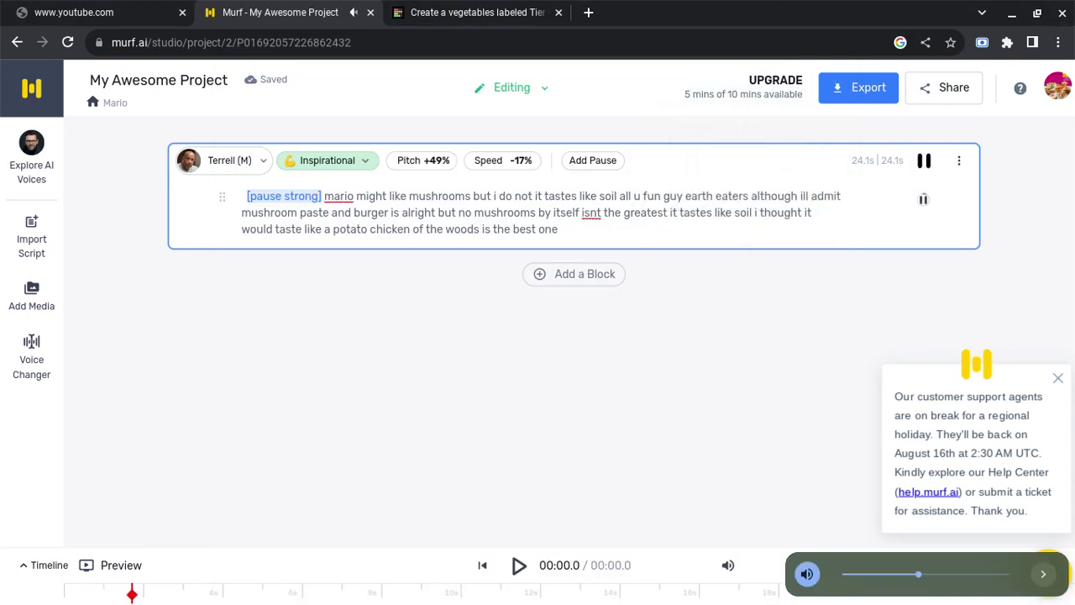
{"action": "key", "text": "XF86AudioLowerVolume"}
{"action": "key", "text": "XF86AudioLowerVolume"}
{"action": "key", "text": "XF86AudioLowerVolume"}
{"action": "key", "text": "XF86AudioLowerVolume"}
{"action": "key", "text": "XF86AudioLowerVolume"}
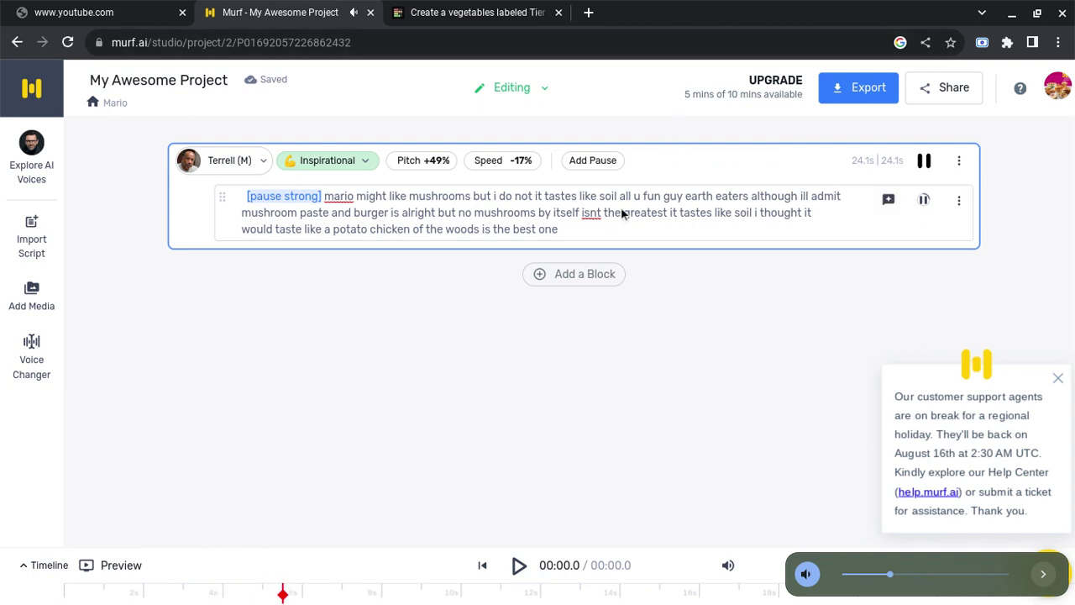
{"action": "key", "text": "XF86AudioRaiseVolume"}
{"action": "key", "text": "XF86AudioLowerVolume"}
{"action": "key", "text": "XF86AudioLowerVolume"}
{"action": "key", "text": "XF86AudioLowerVolume"}
{"action": "key", "text": "XF86AudioRaiseVolume"}
{"action": "key", "text": "XF86AudioRaiseVolume"}
{"action": "key", "text": "XF86AudioRaiseVolume"}
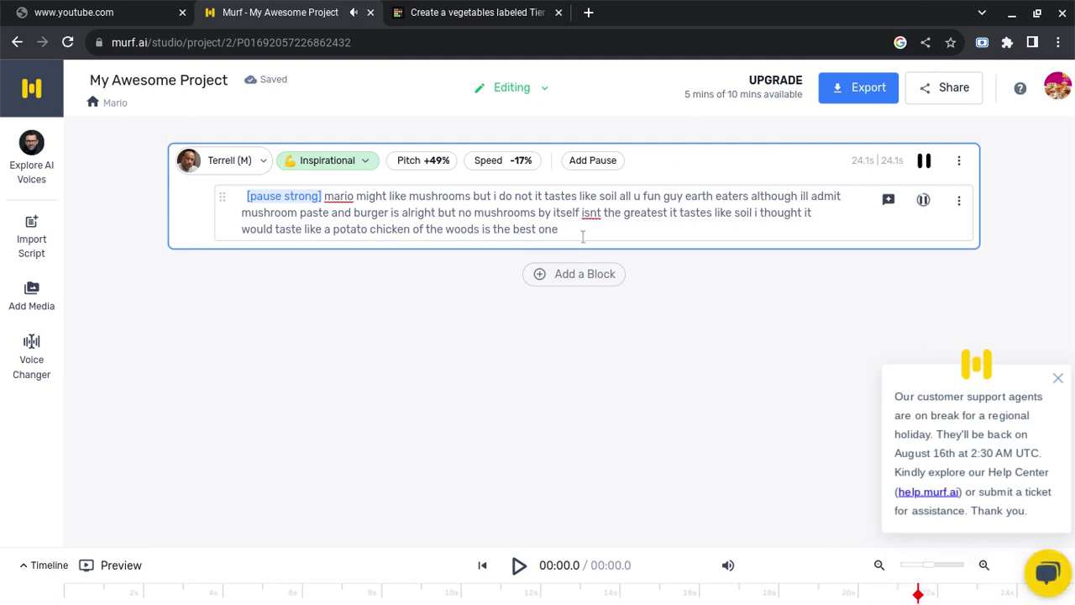
- Append "F tierr" to the end of the mushrooms script, and pause and resume the screen recording
{"action": "type", "text": "F tierr"}
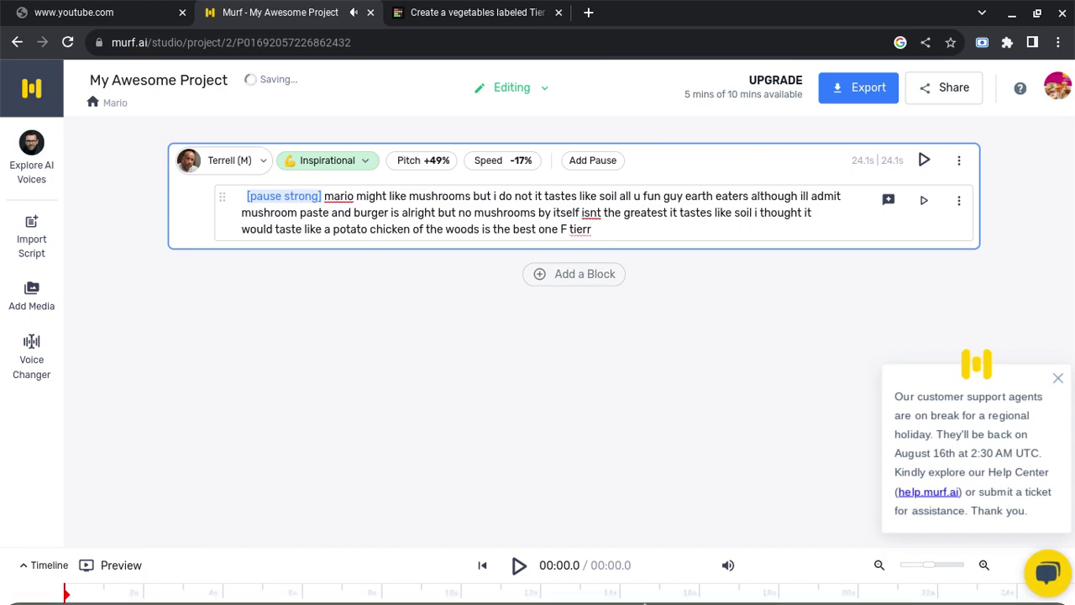
{"action": "mouse_move", "coordinate": [645, 600]}
{"action": "left_click", "coordinate": [604, 596]}
{"action": "left_click", "coordinate": [692, 545]}
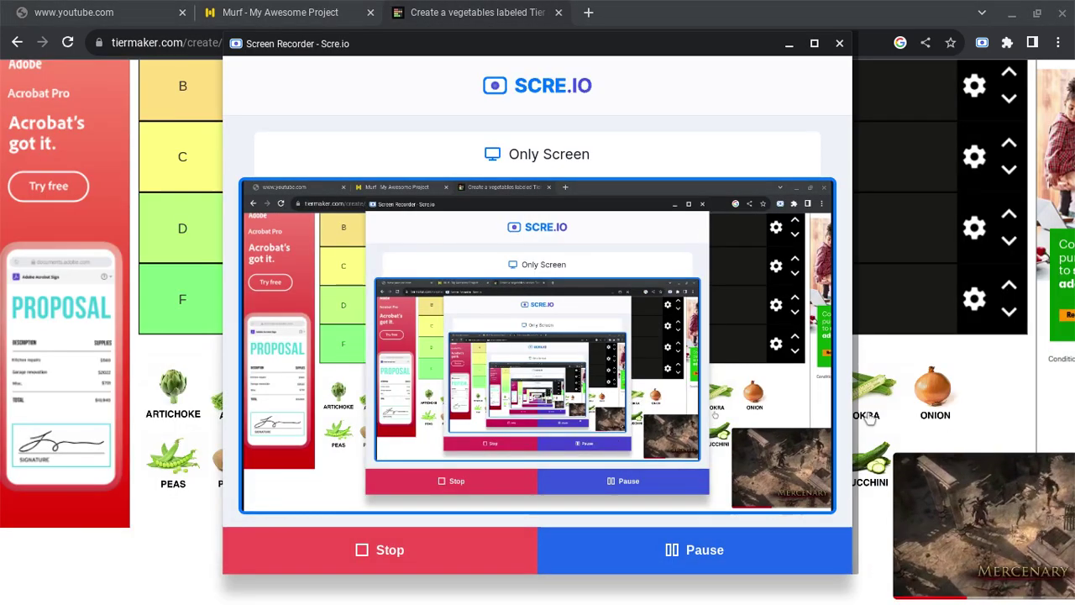
- Place Okra in tier F behind Eggplant and reopen Screen Recorder
{"action": "left_click", "coordinate": [880, 405]}
{"action": "left_click_drag", "start_coordinate": [877, 405], "coordinate": [489, 314]}
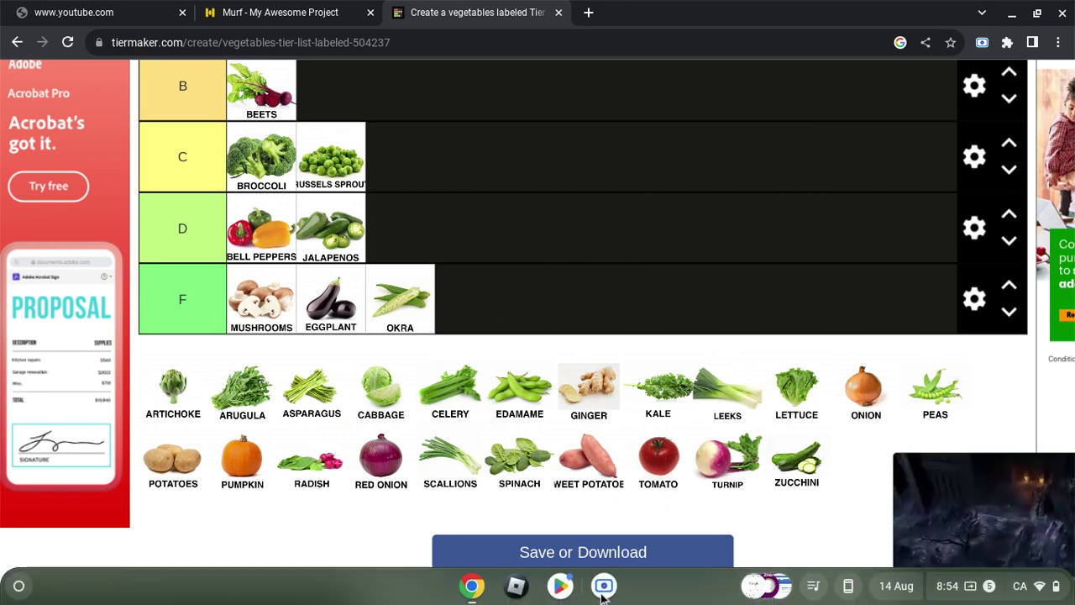
{"action": "left_click", "coordinate": [604, 586]}
- Switch to the Murf project and play the line starting "no one loves this veggie", raising the system volume and lowering it again
{"action": "left_click", "coordinate": [279, 12]}
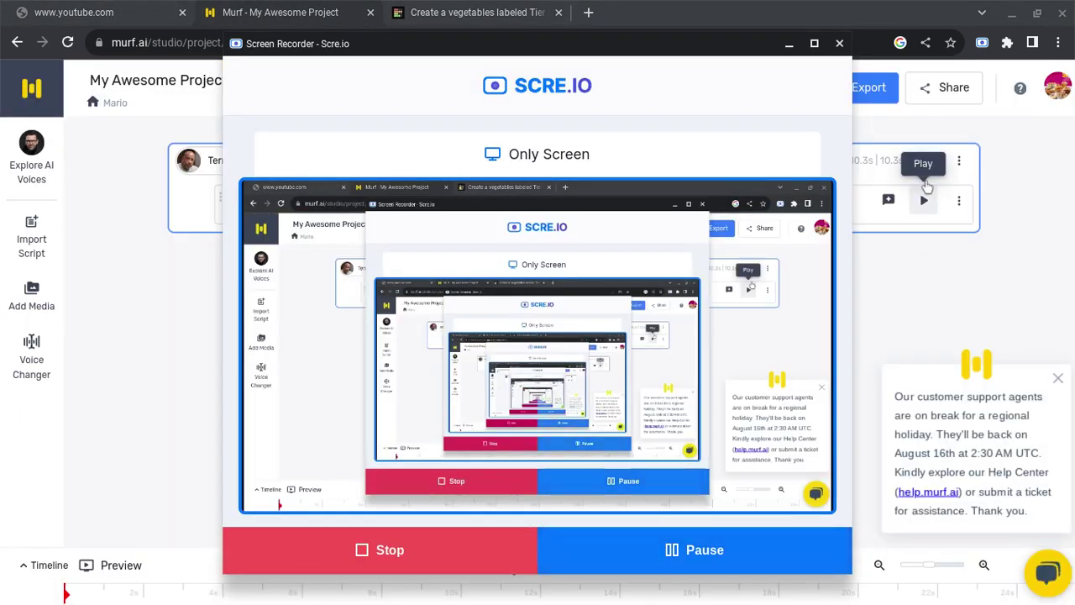
{"action": "left_click", "coordinate": [921, 161]}
{"action": "key", "text": "XF86AudioRaiseVolume"}
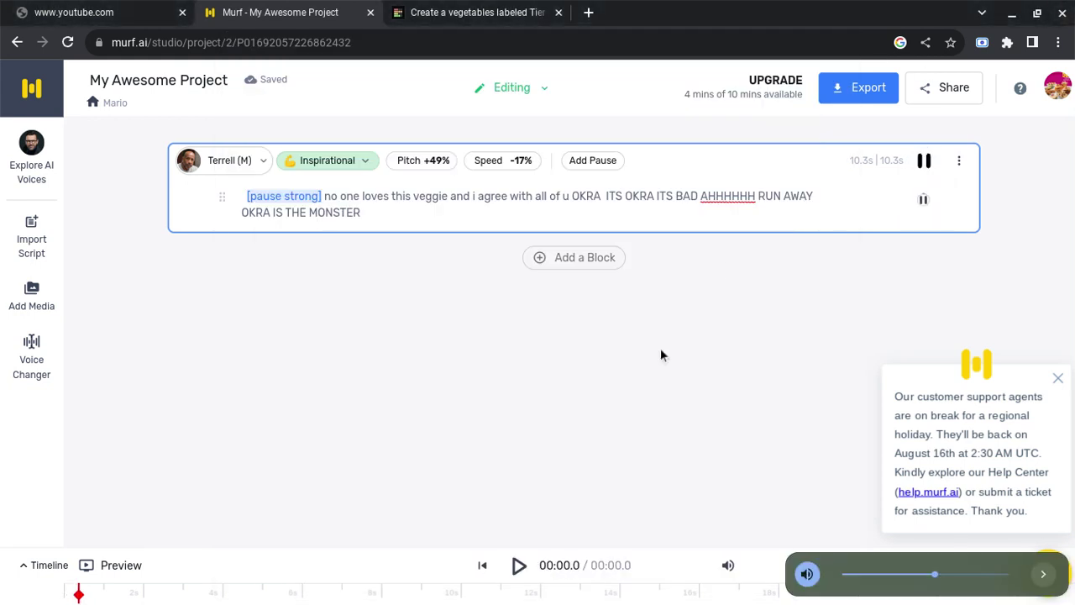
{"action": "key", "text": "XF86AudioRaiseVolume"}
{"action": "key", "text": "XF86AudioRaiseVolume"}
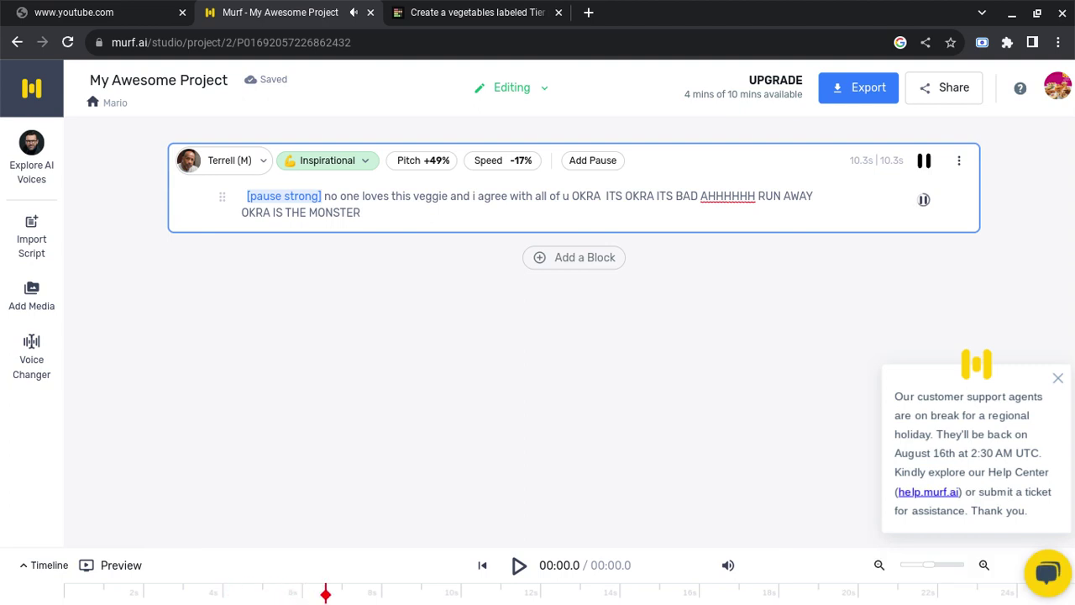
{"action": "key", "text": "XF86AudioLowerVolume"}
{"action": "key", "text": "XF86AudioLowerVolume"}
{"action": "key", "text": "XF86AudioLowerVolume"}
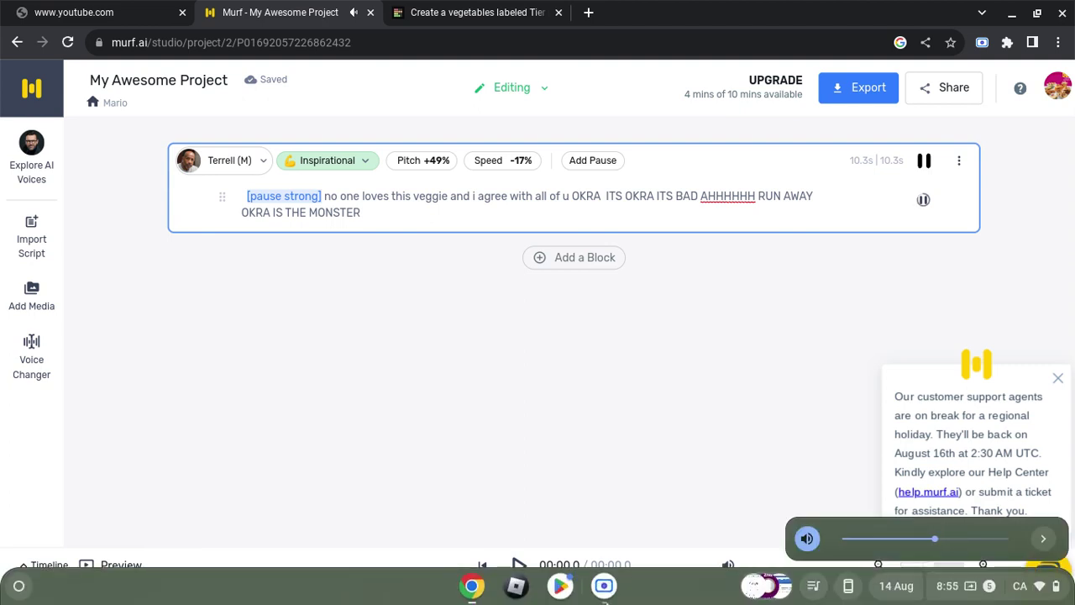
- Pause and resume the recording on Text to Voice, then generate and play the Kendra voice line saying okra is something to throw away
{"action": "left_click", "coordinate": [613, 598]}
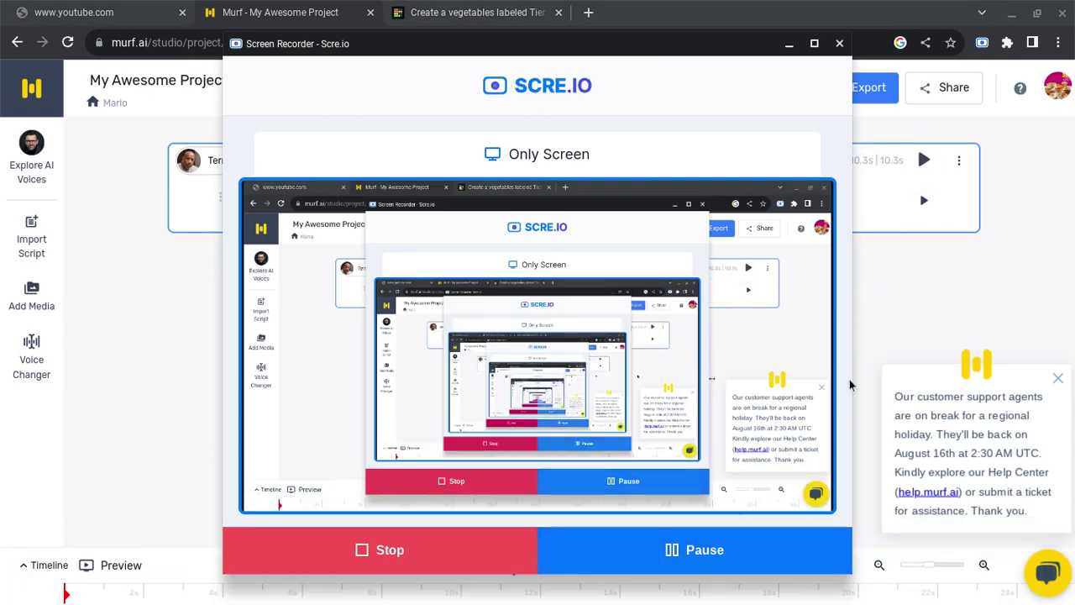
{"action": "left_click", "coordinate": [711, 548]}
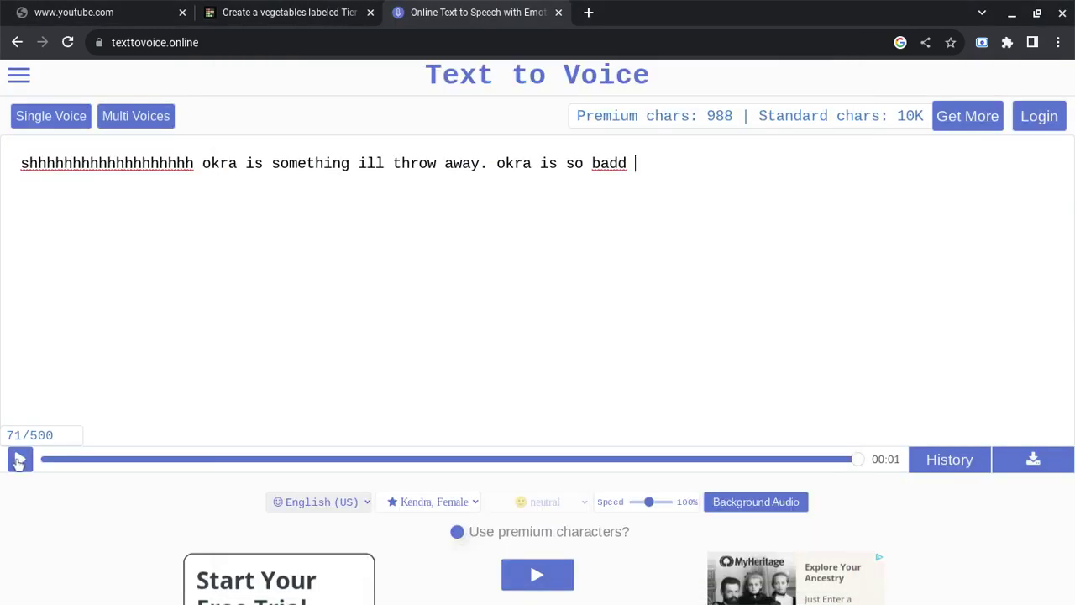
{"action": "left_click", "coordinate": [19, 458]}
{"action": "left_click", "coordinate": [533, 576]}
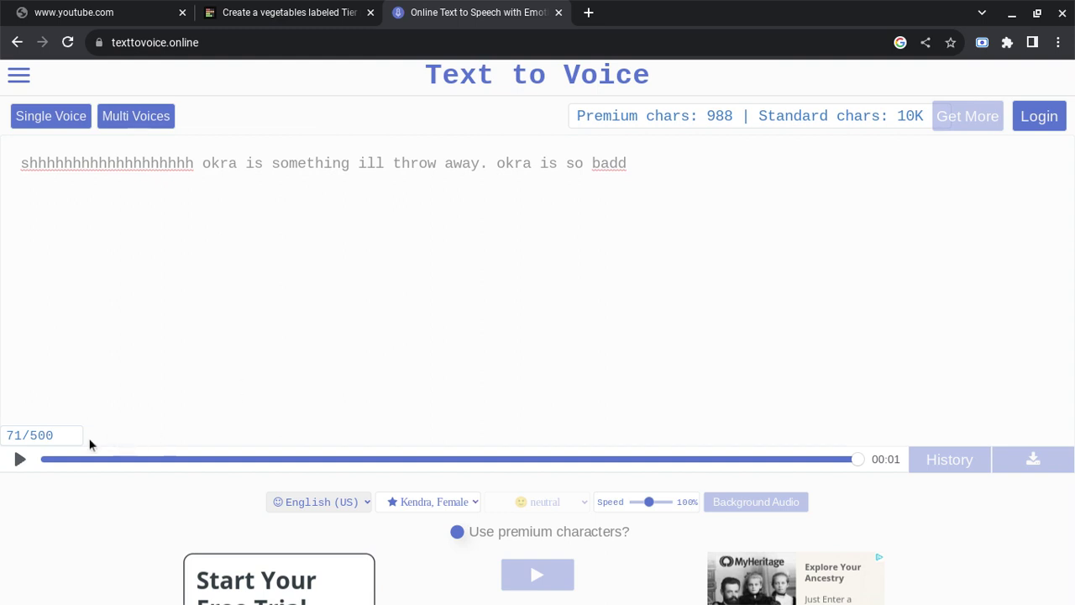
{"action": "left_click", "coordinate": [20, 465]}
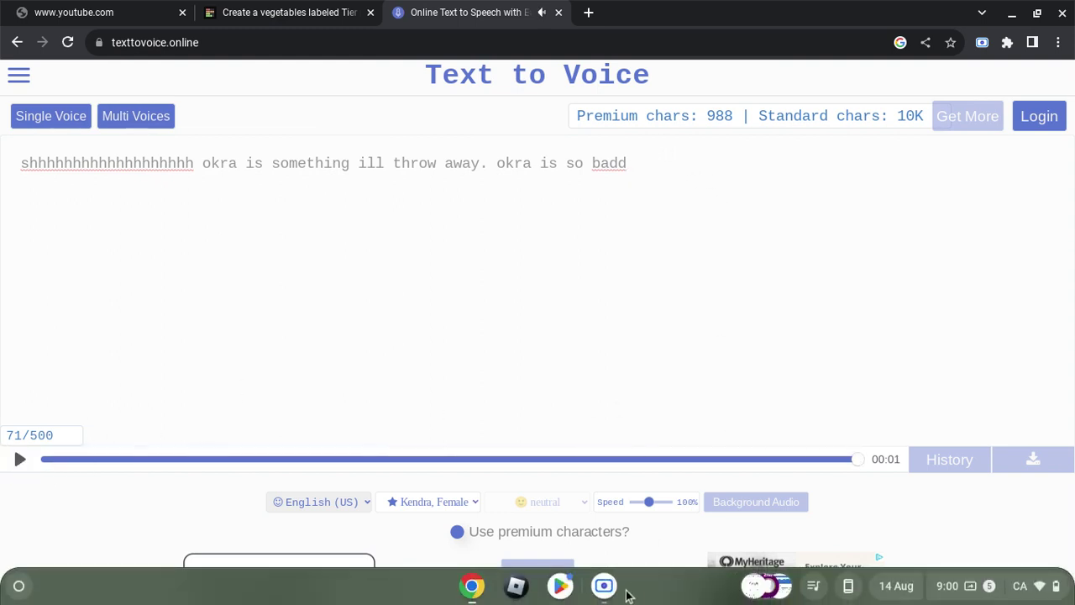
- Pause and resume the recording on the Murf project, play the line starting "ok okra by itself is the worst", and reopen Screen Recorder
{"action": "left_click", "coordinate": [604, 585]}
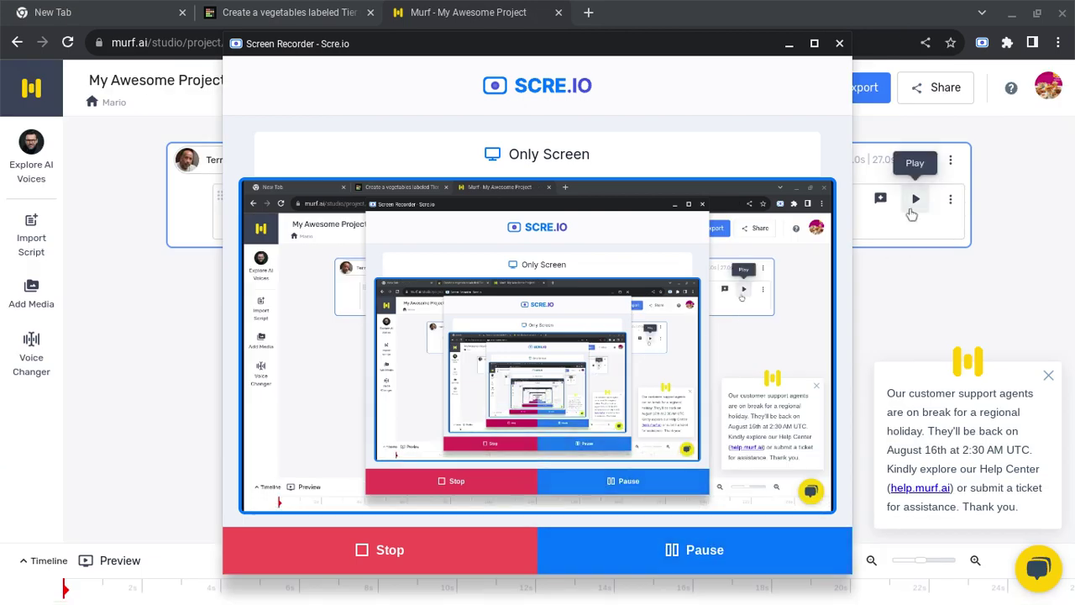
{"action": "left_click", "coordinate": [913, 200]}
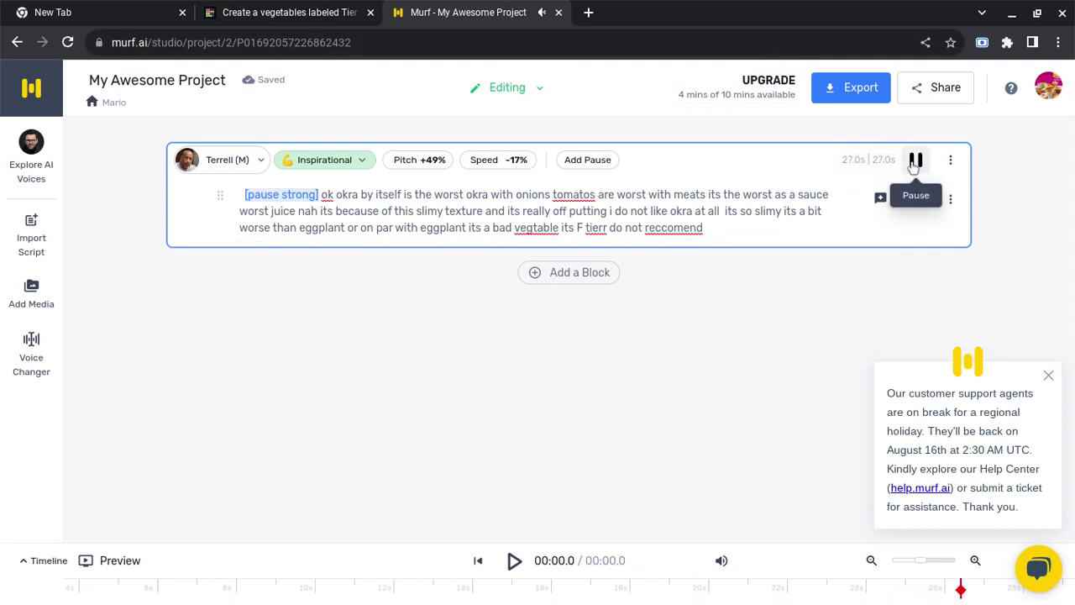
{"action": "left_click", "coordinate": [594, 586]}
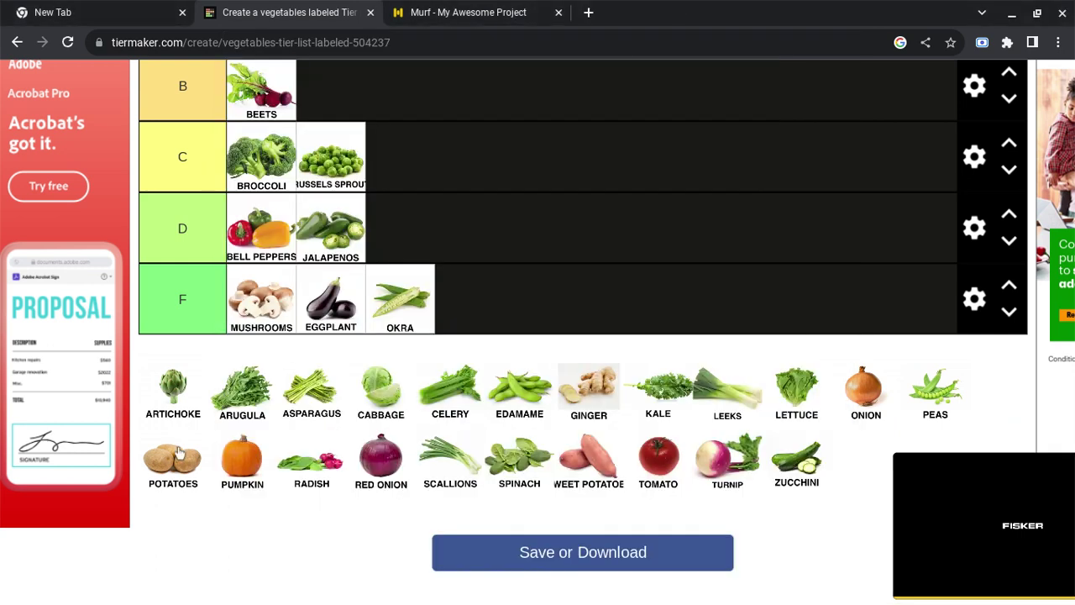
- Move Potatoes from the unranked vegetables to the front of tier S, ahead of Garlic
{"action": "scroll", "coordinate": [177, 458], "scroll_direction": "up", "scroll_amount": 1}
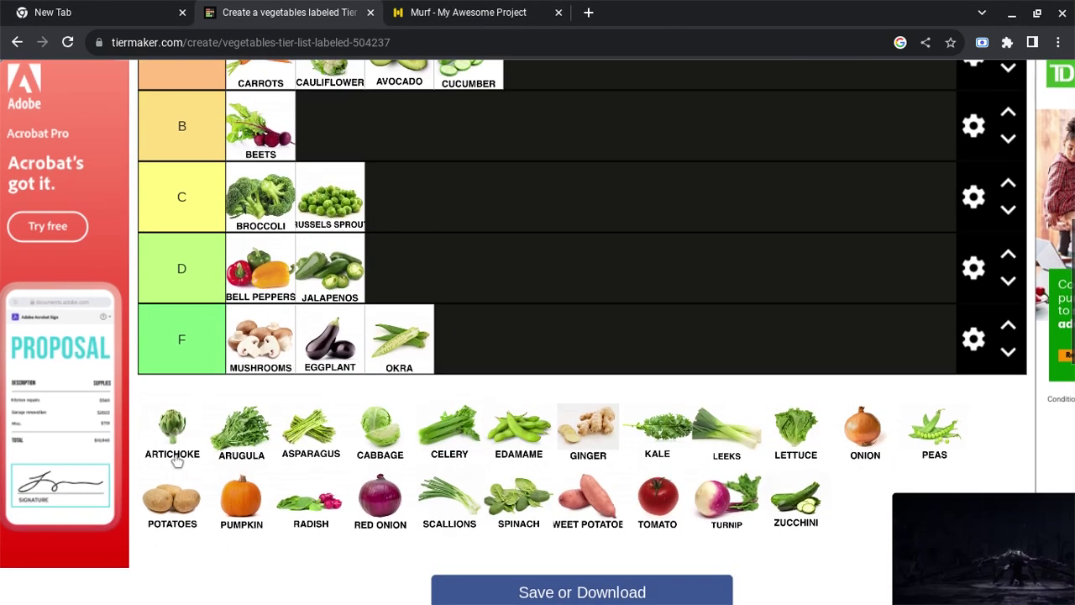
{"action": "scroll", "coordinate": [177, 460], "scroll_direction": "up", "scroll_amount": 1}
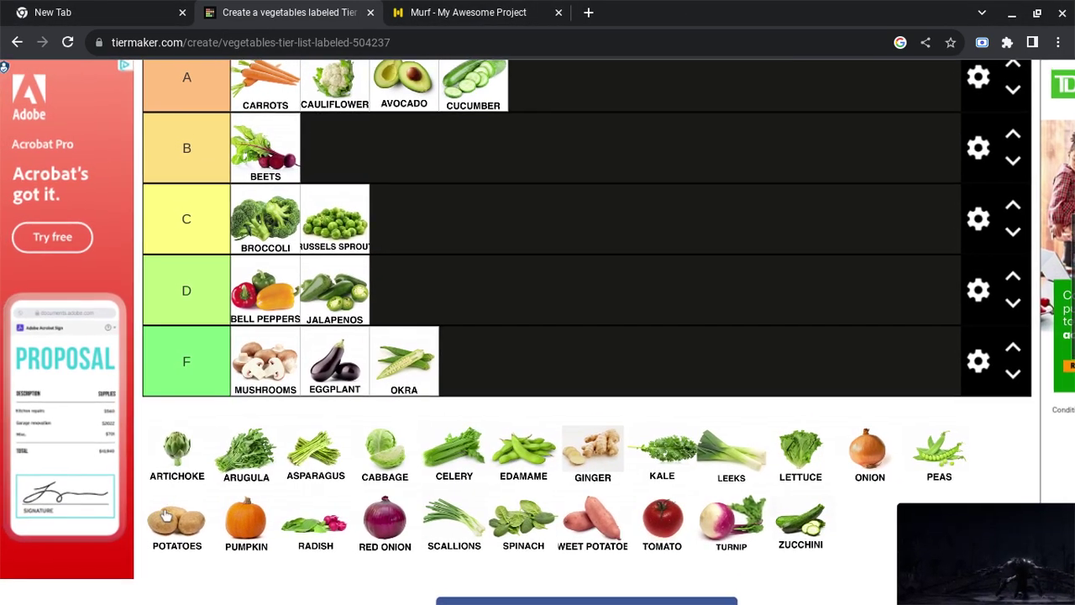
{"action": "left_click_drag", "start_coordinate": [166, 515], "coordinate": [631, 175]}
{"action": "scroll", "coordinate": [631, 175], "scroll_direction": "up", "scroll_amount": 2}
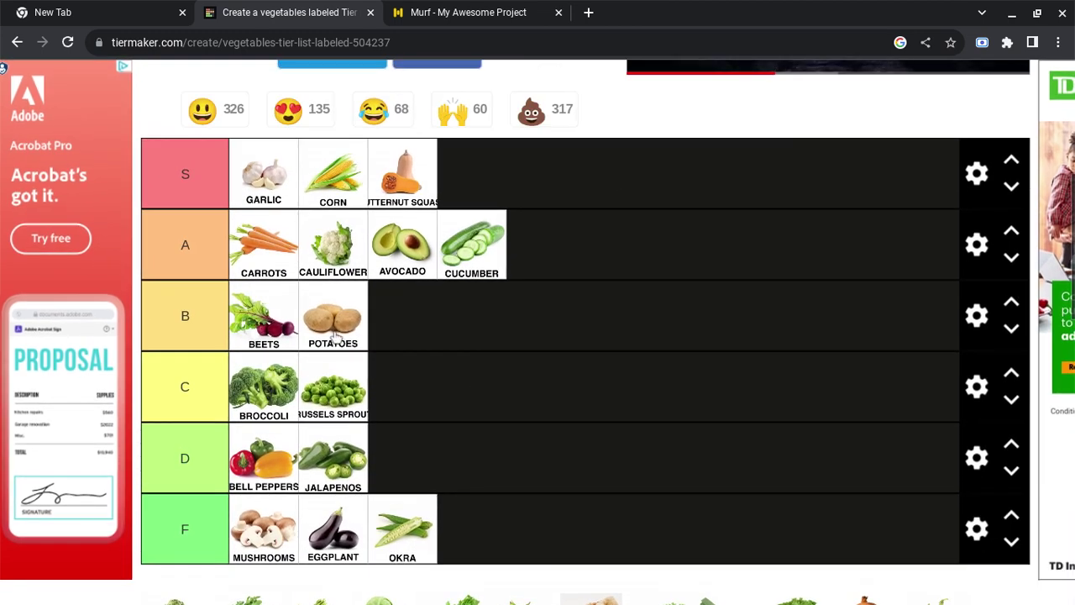
{"action": "left_click_drag", "start_coordinate": [334, 336], "coordinate": [262, 172]}
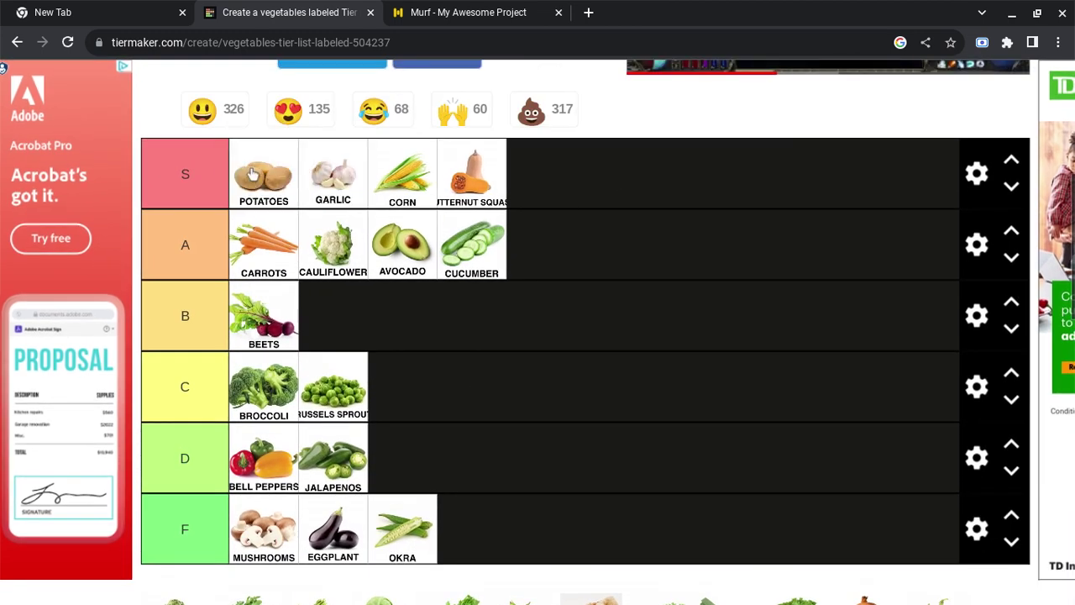
- Switch to the Murf project and replace the okra script after the strong pause with "POTATO POTATO"
{"action": "left_click", "coordinate": [439, 11]}
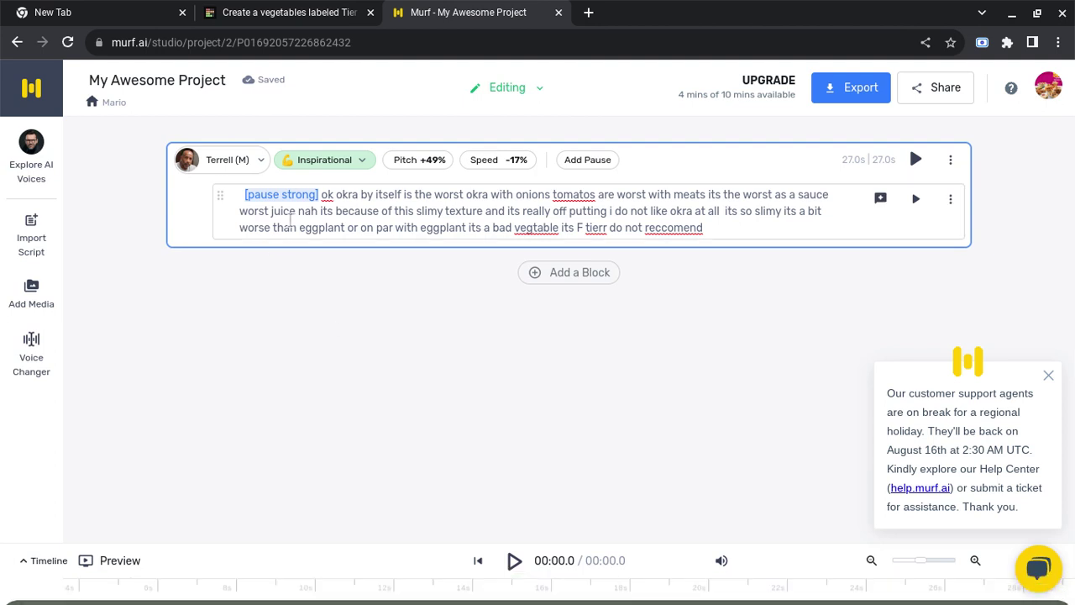
{"action": "left_click_drag", "start_coordinate": [326, 193], "coordinate": [546, 267]}
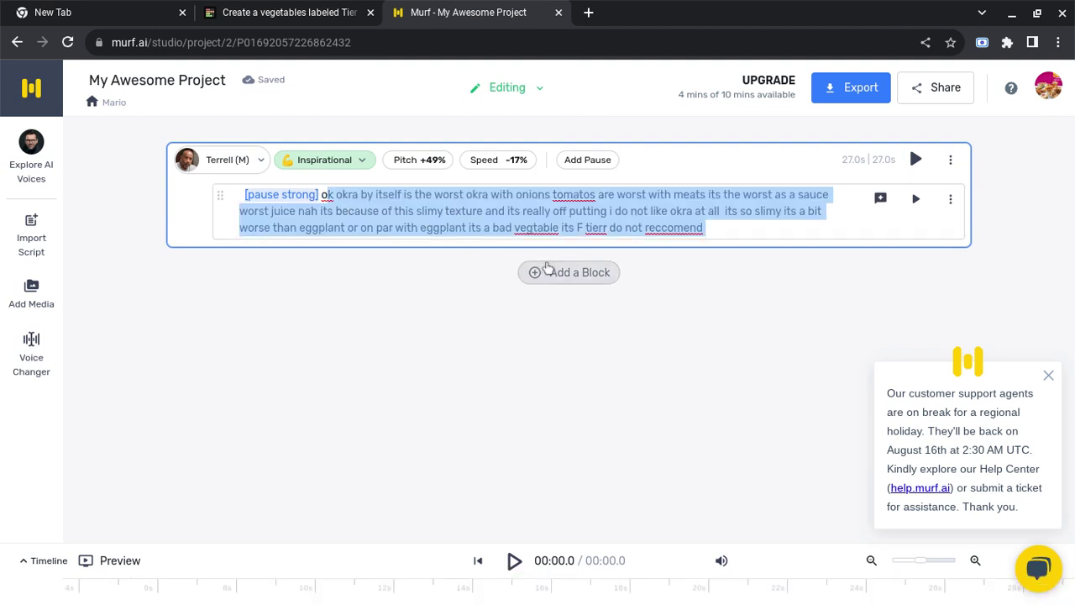
{"action": "key", "text": "BackSpace"}
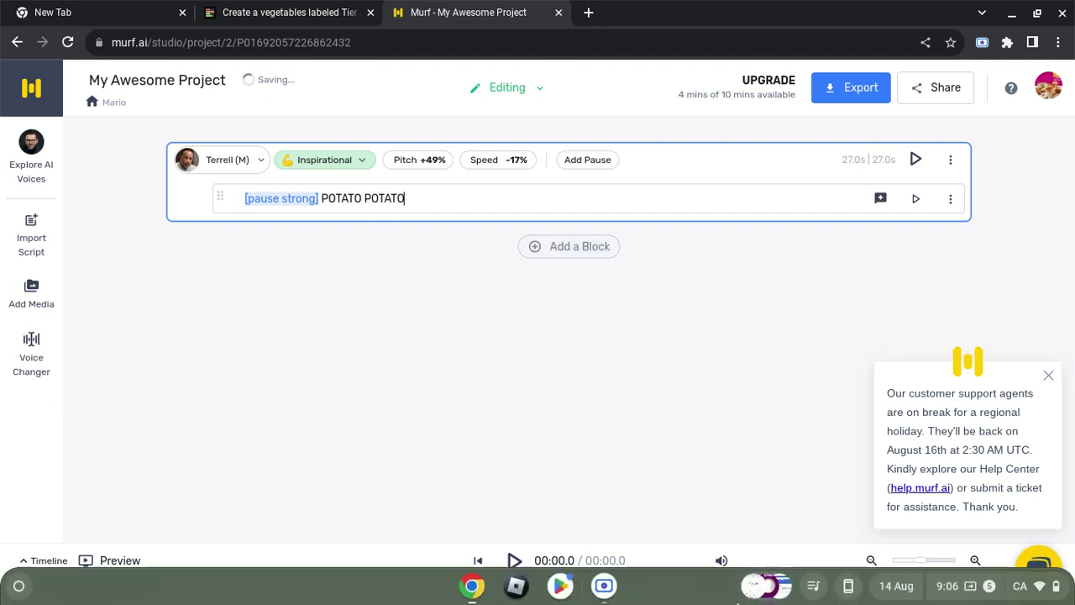
- Pause and resume the recording, play the "POTATO POTATO" line, and reopen Screen Recorder
{"action": "left_click", "coordinate": [621, 593]}
{"action": "left_click", "coordinate": [704, 550]}
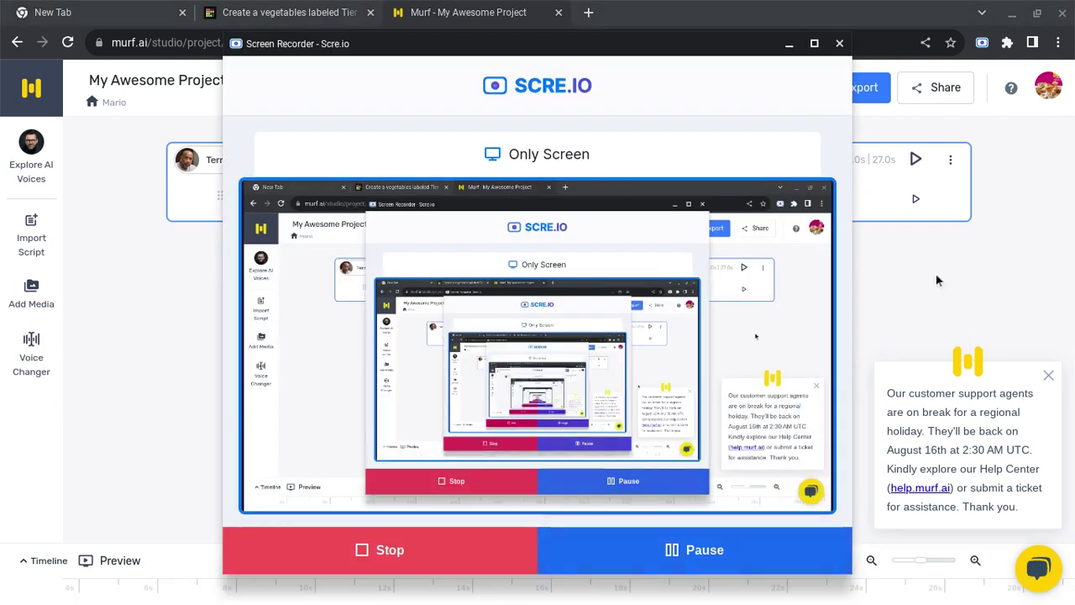
{"action": "left_click", "coordinate": [915, 160]}
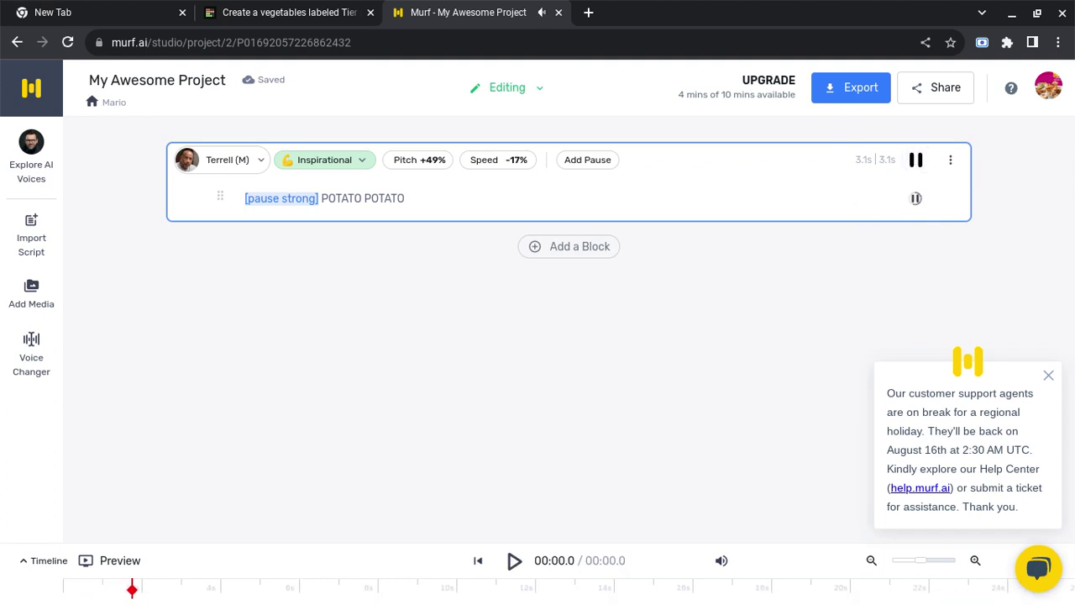
{"action": "left_click", "coordinate": [601, 590]}
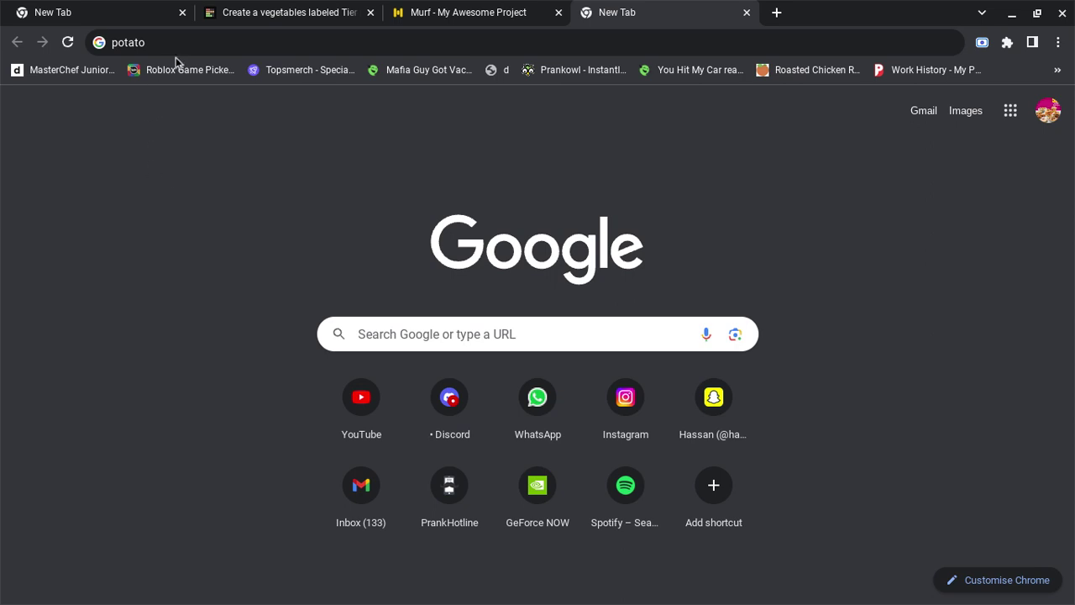
- Search Google for "boil em mash em stick em in a stew" in the new tab and look through the results
{"action": "left_click", "coordinate": [180, 38]}
{"action": "key", "text": "BackSpace"}
{"action": "type", "text": "boil em"}
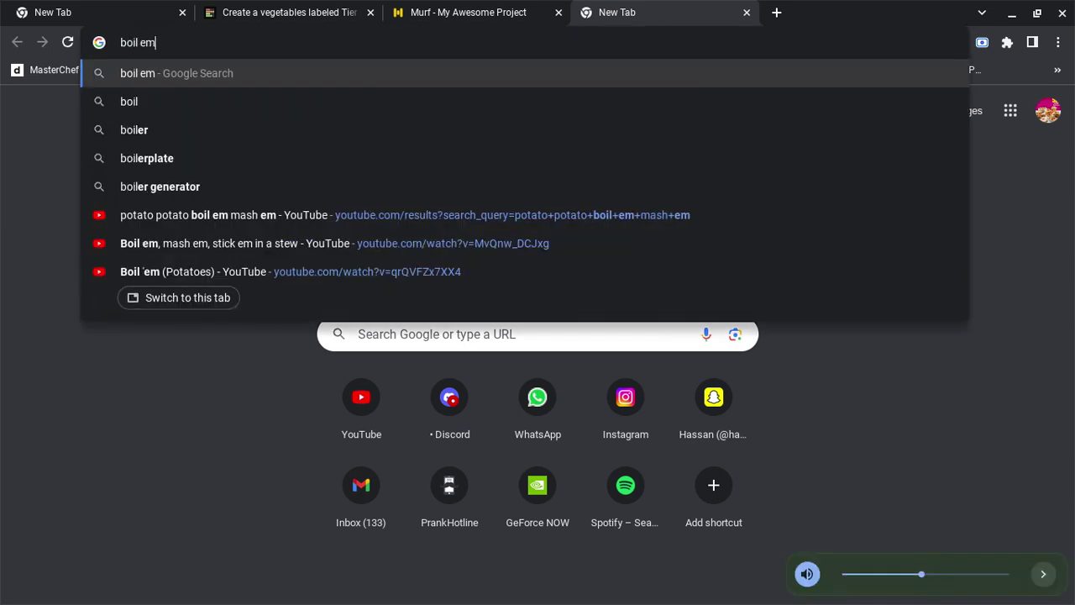
{"action": "type", "text": " mash em s"}
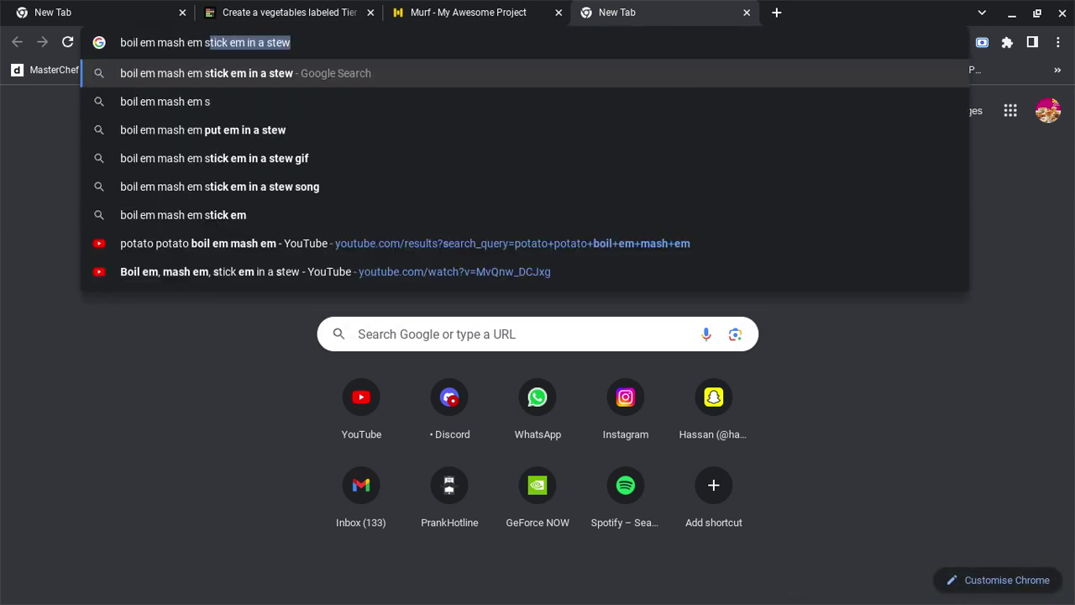
{"action": "type", "text": "tick"}
{"action": "key", "text": "Return"}
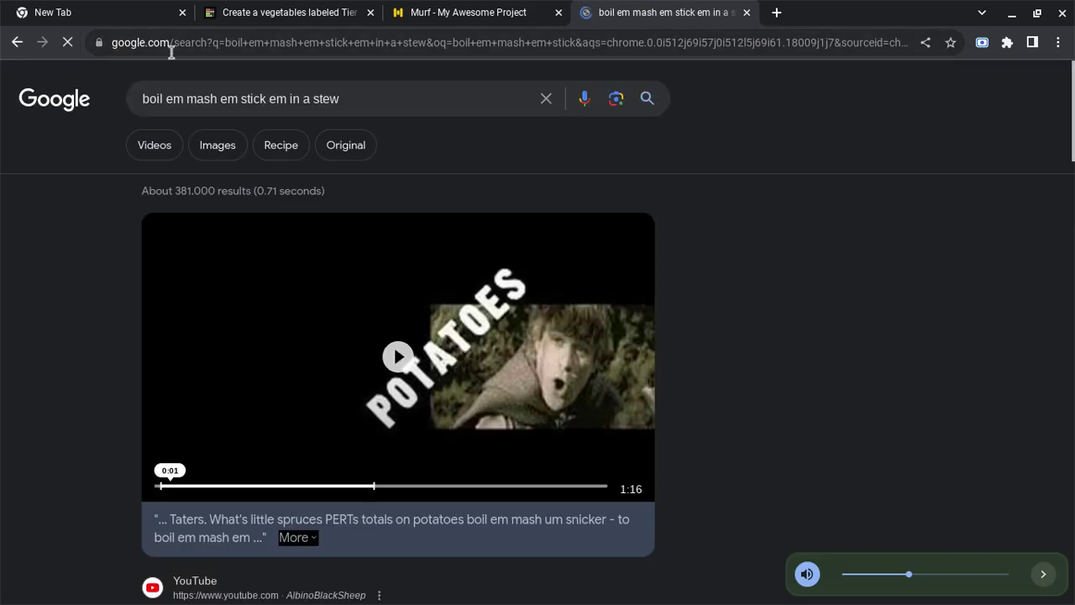
{"action": "scroll", "coordinate": [206, 209], "scroll_direction": "down", "scroll_amount": 4}
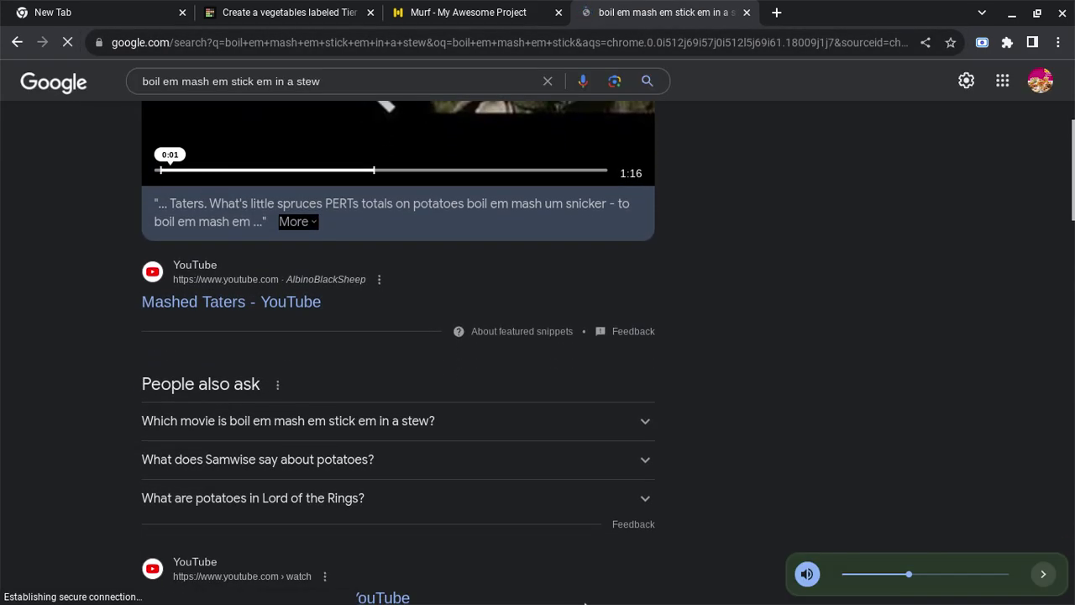
- Pause and resume the recording, lower the system volume, and play the Murf line starting "first u boil em mash em stick them in a stew"
{"action": "mouse_move", "coordinate": [585, 601]}
{"action": "left_click", "coordinate": [630, 585]}
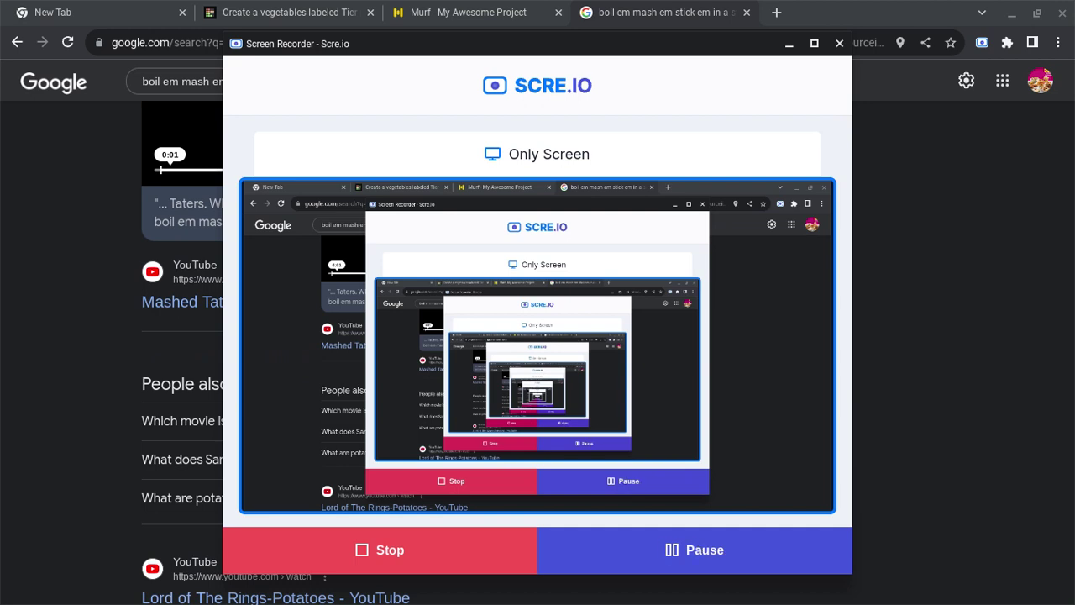
{"action": "left_click", "coordinate": [718, 552]}
{"action": "key", "text": "XF86AudioLowerVolume"}
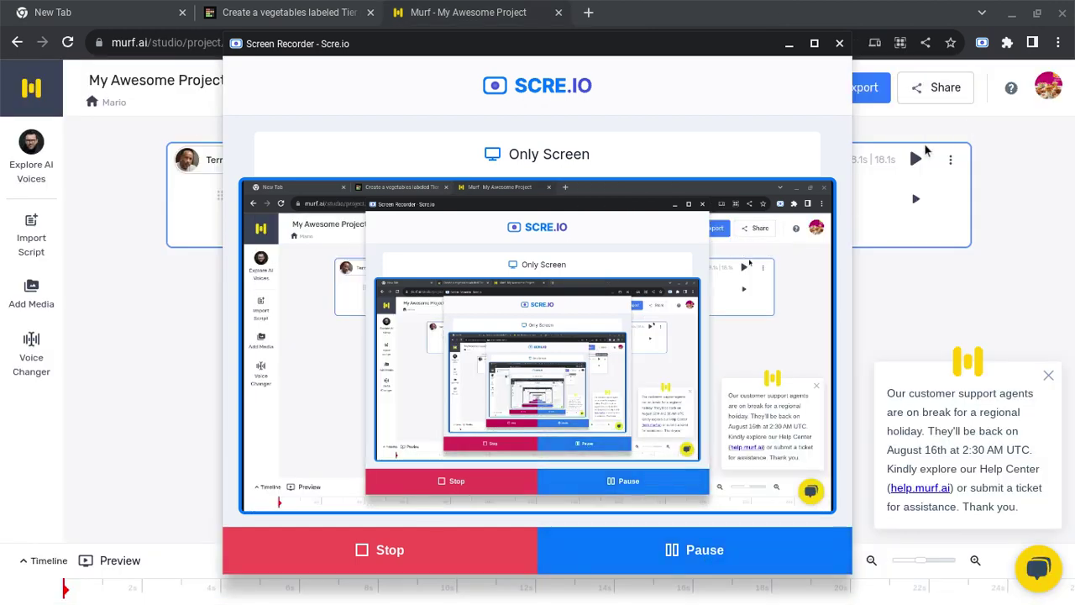
{"action": "left_click", "coordinate": [908, 144]}
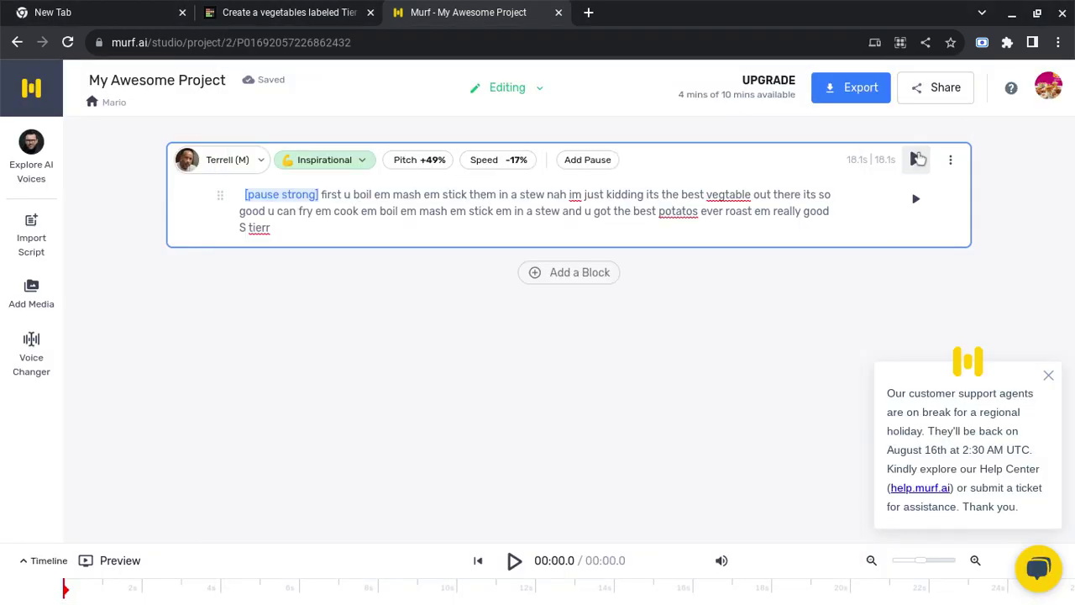
- Play the Murf line starting "first u boil em mash em stick them in a stew" and adjust the system volume during playback
{"action": "left_click", "coordinate": [917, 156]}
{"action": "key", "text": "XF86AudioLowerVolume"}
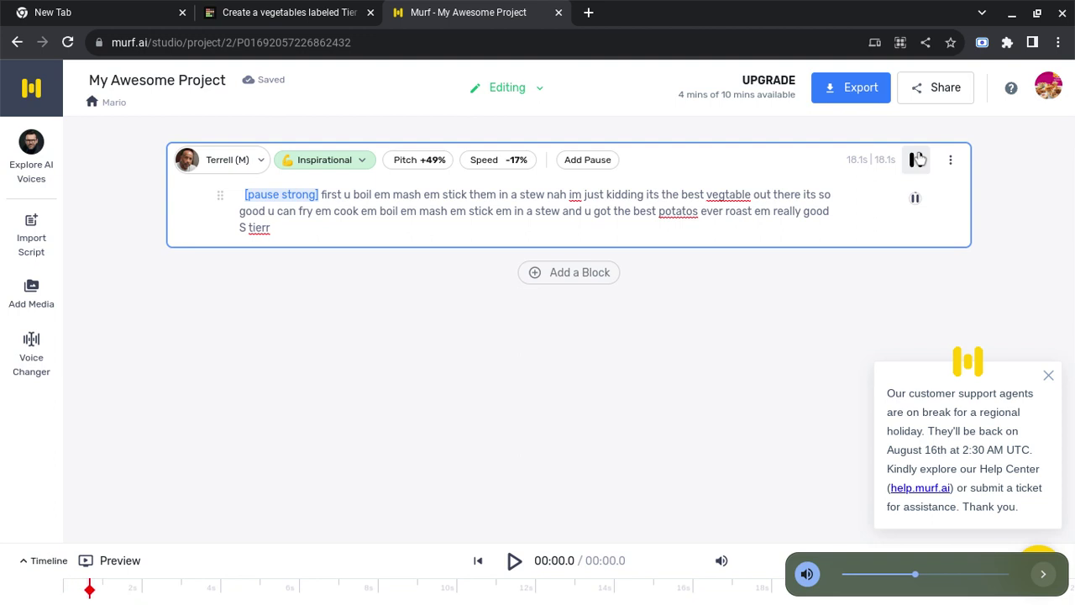
{"action": "key", "text": "XF86AudioRaiseVolume"}
{"action": "key", "text": "XF86AudioLowerVolume"}
{"action": "key", "text": "XF86AudioLowerVolume"}
{"action": "key", "text": "XF86AudioRaiseVolume"}
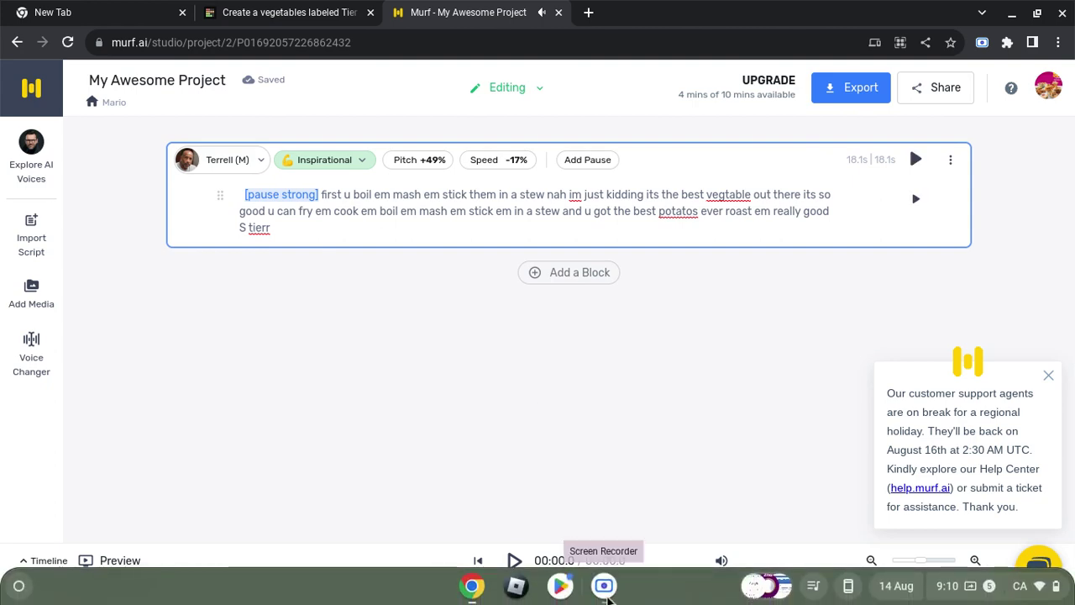
- Pause and resume the recording after the potato line and bring the vegetables tier list to the front
{"action": "left_click", "coordinate": [607, 598]}
{"action": "left_click", "coordinate": [700, 557]}
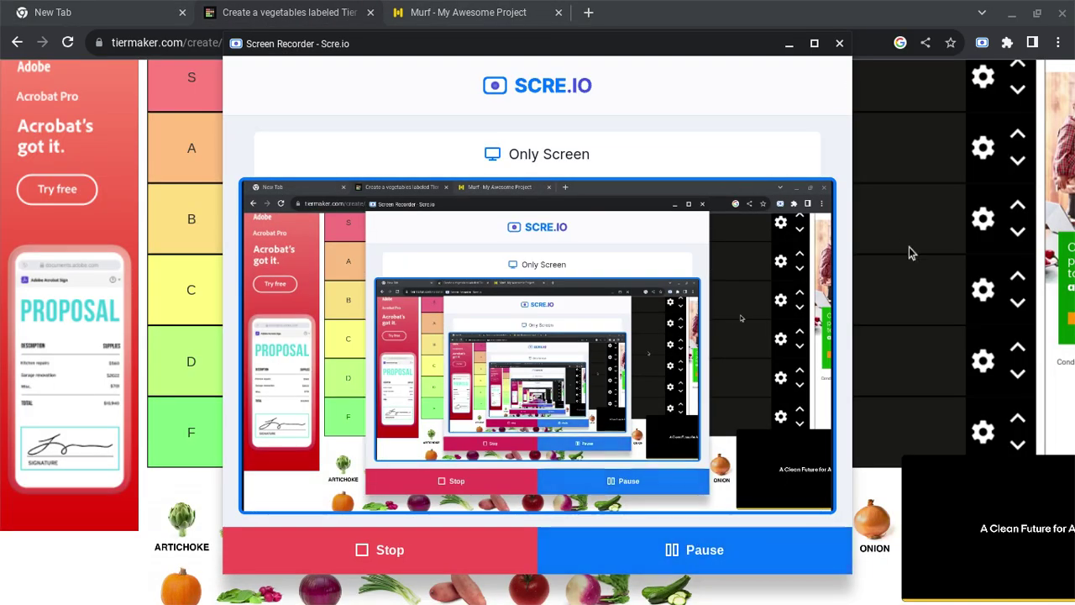
{"action": "left_click", "coordinate": [909, 252]}
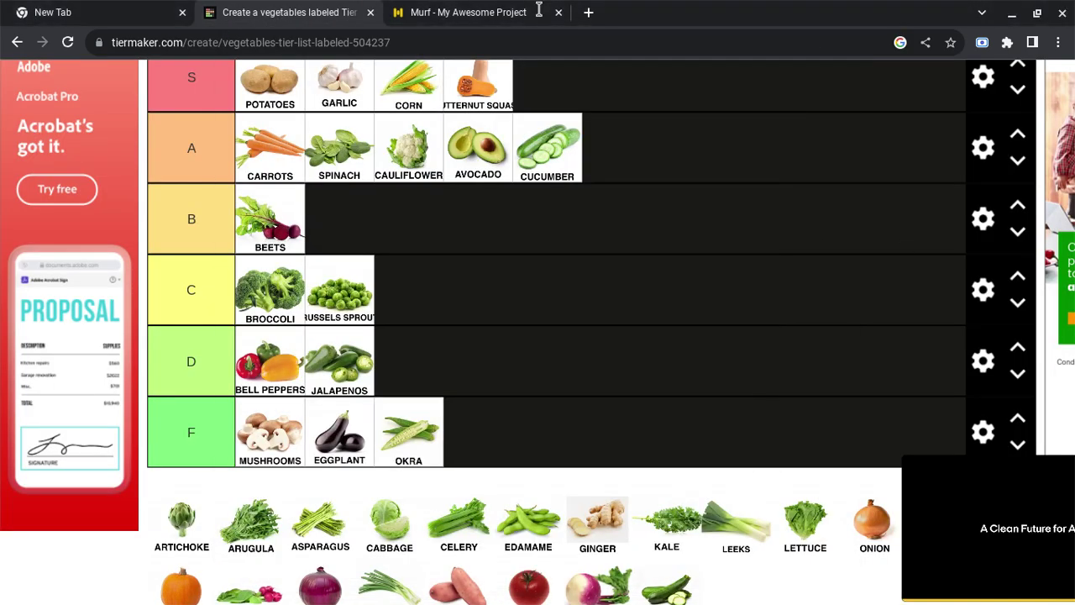
- Switch to the Murf project and replace the potato script after the strong pause with "what is popyes favourite food?"
{"action": "left_click", "coordinate": [439, 12]}
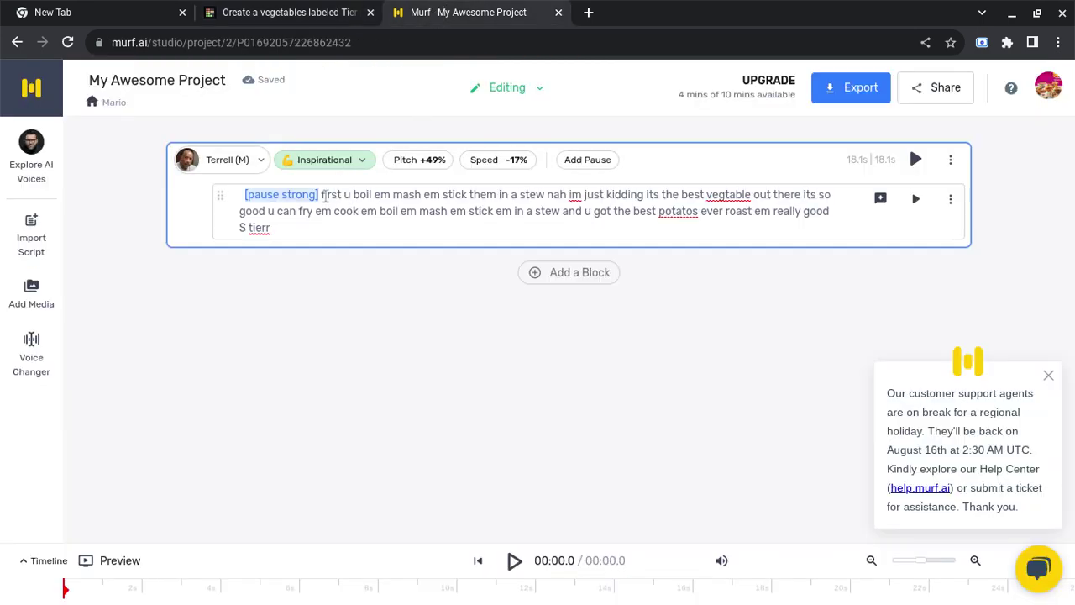
{"action": "left_click_drag", "start_coordinate": [322, 195], "coordinate": [428, 238]}
{"action": "type", "text": "w"}
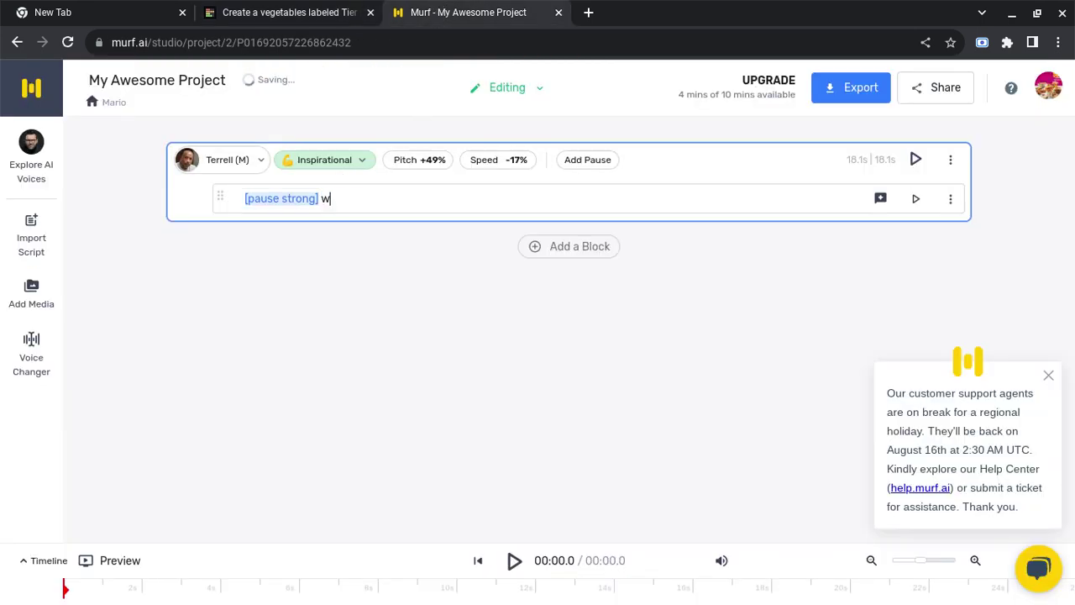
{"action": "type", "text": "hat is popyes favourite foo"}
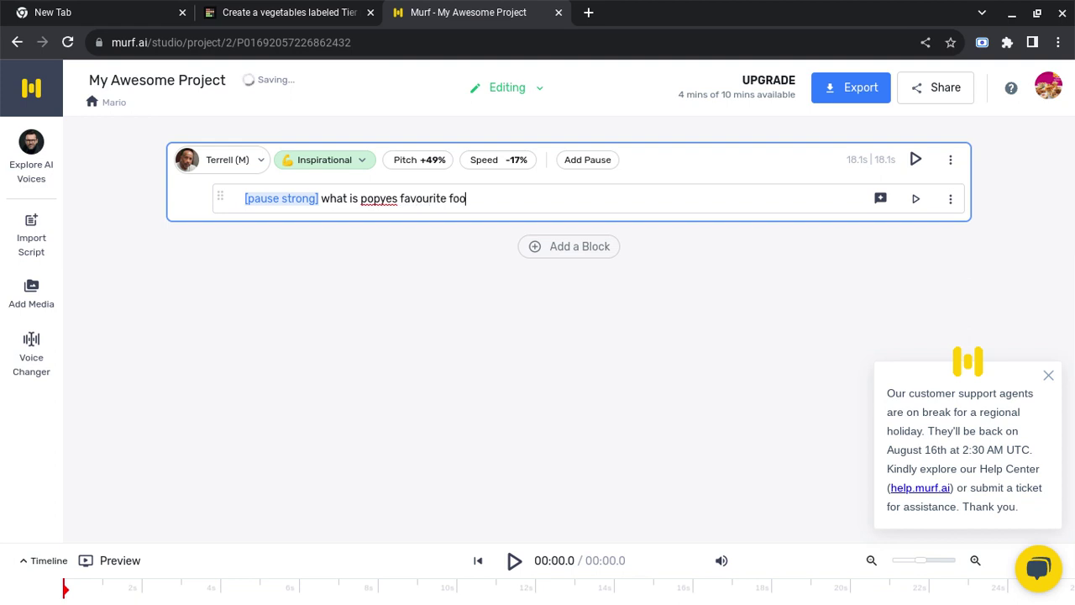
{"action": "type", "text": "d"}
- Generate and play the "what is popyes favourite food?" line, raise the system volume, and reopen Screen Recorder
{"action": "left_click", "coordinate": [915, 199]}
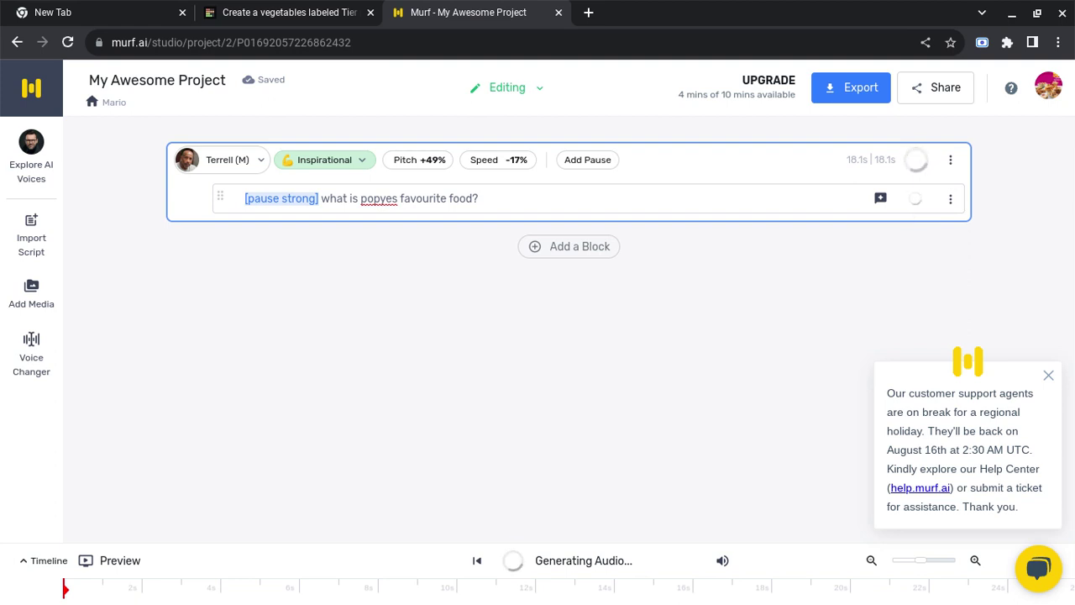
{"action": "left_click", "coordinate": [915, 210]}
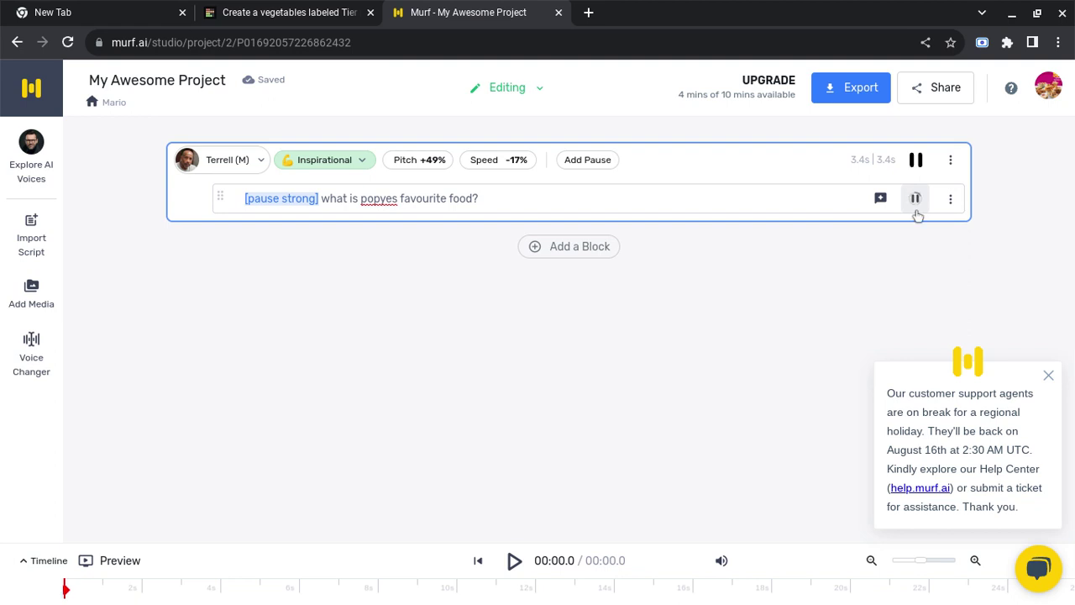
{"action": "key", "text": "XF86AudioRaiseVolume"}
{"action": "key", "text": "XF86AudioRaiseVolume"}
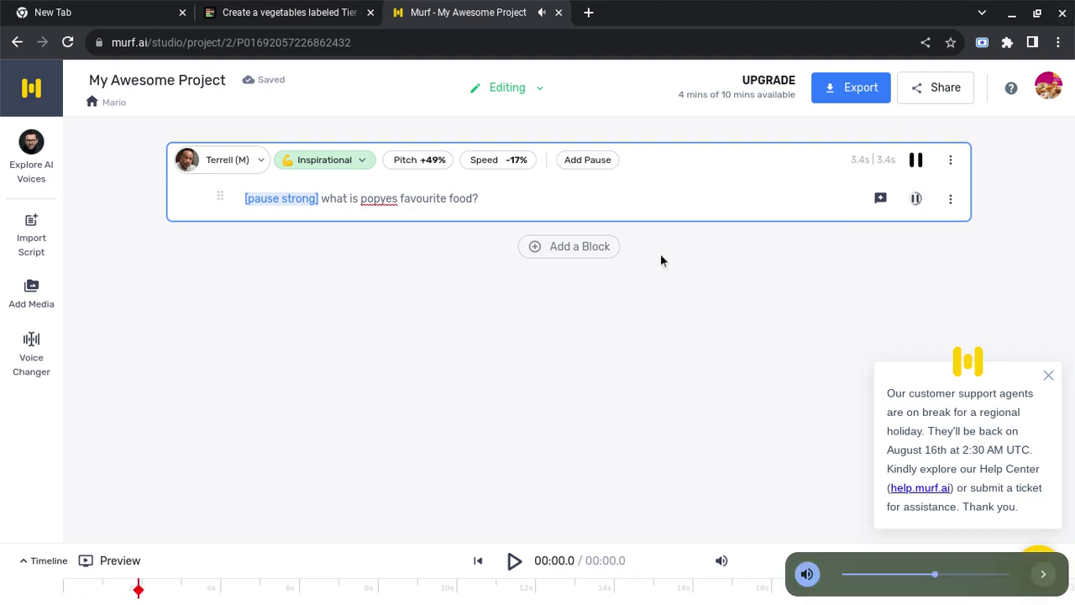
{"action": "left_click", "coordinate": [601, 586]}
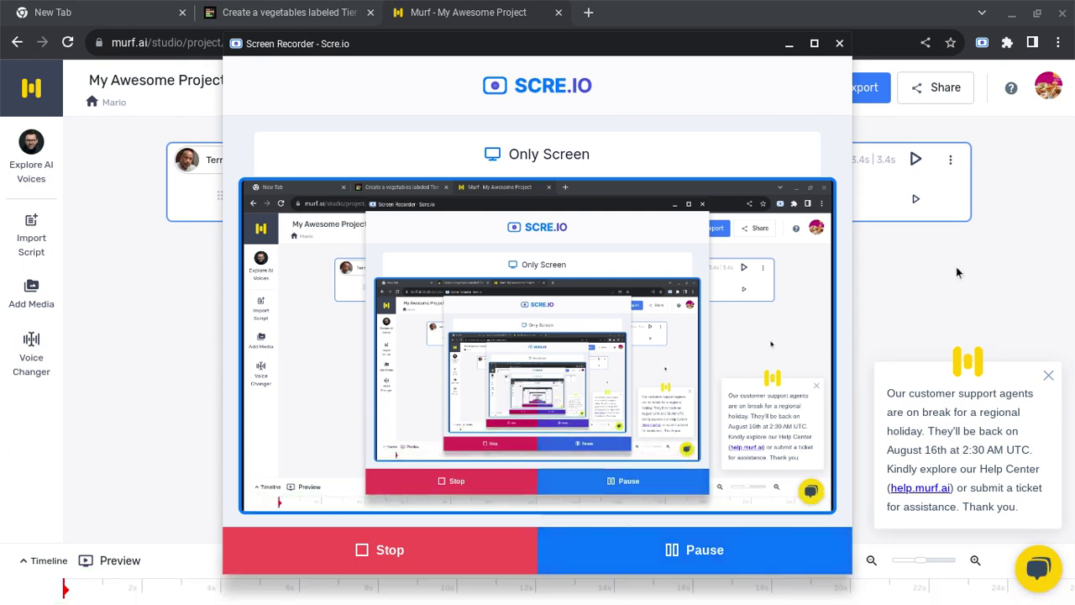
- Generate and play the "what is popyes favourite food? spinach" line and reopen Screen Recorder
{"action": "left_click", "coordinate": [916, 160]}
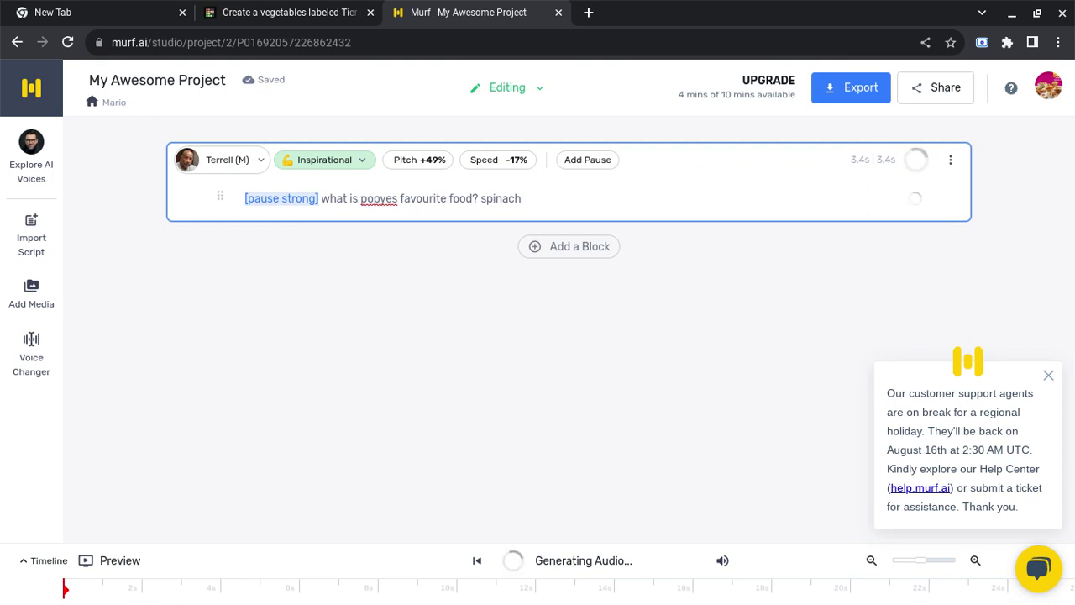
{"action": "left_click", "coordinate": [916, 160]}
{"action": "mouse_move", "coordinate": [594, 593]}
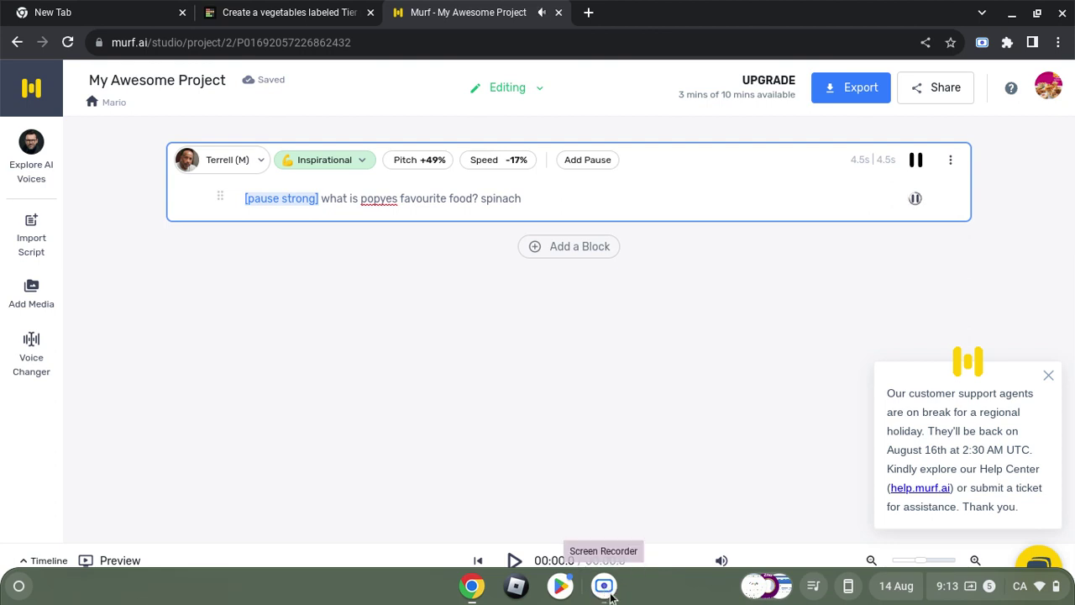
{"action": "left_click", "coordinate": [606, 587]}
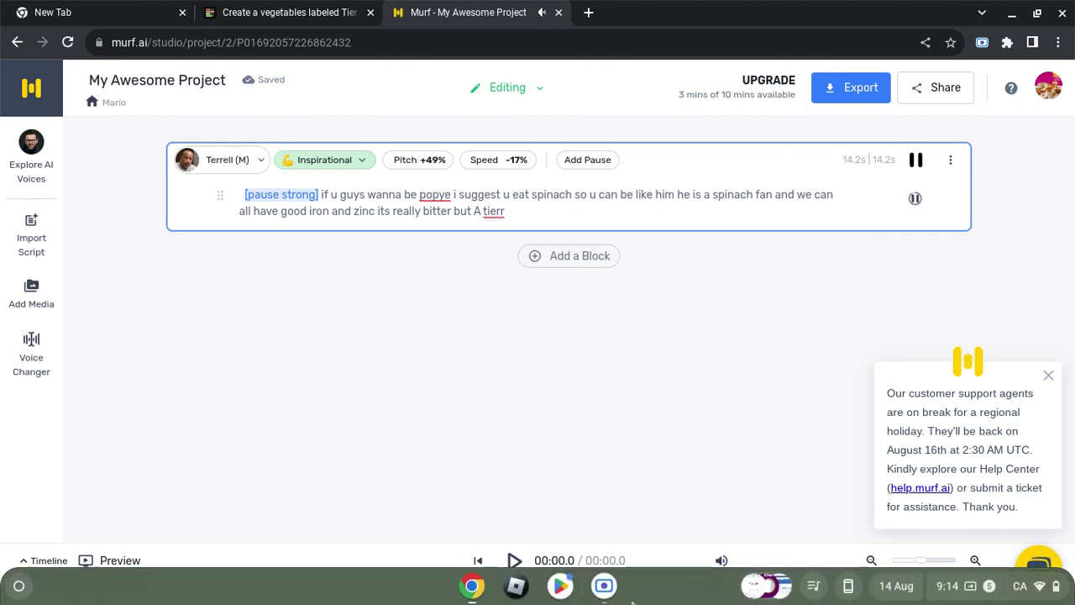
- Pause and resume the recording after the spinach line ending in "A tierr" and return to the vegetables tier list
{"action": "left_click", "coordinate": [608, 598]}
{"action": "left_click", "coordinate": [693, 556]}
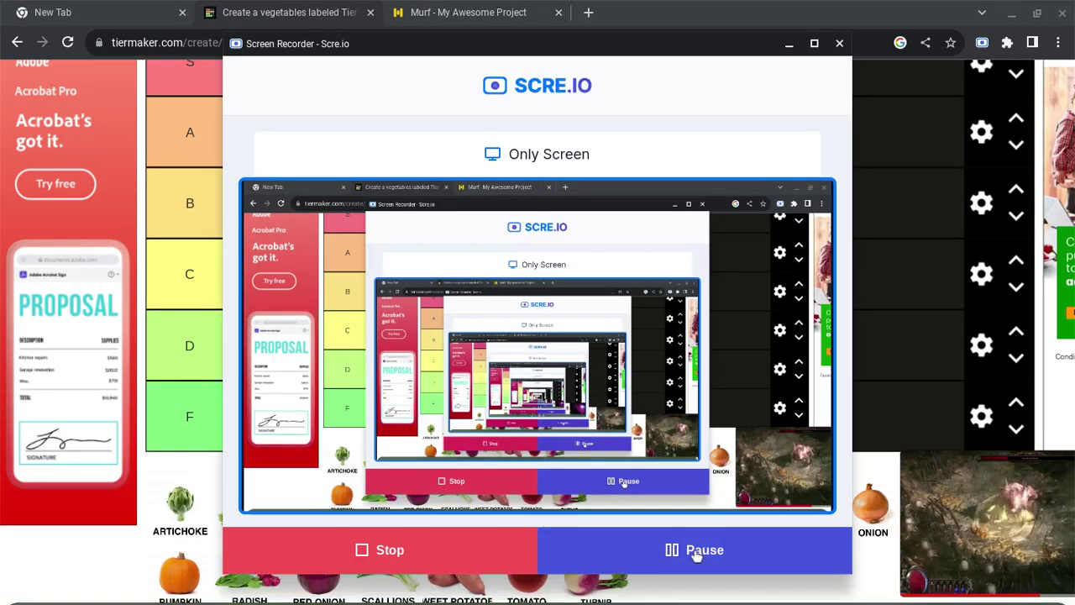
{"action": "left_click", "coordinate": [897, 404]}
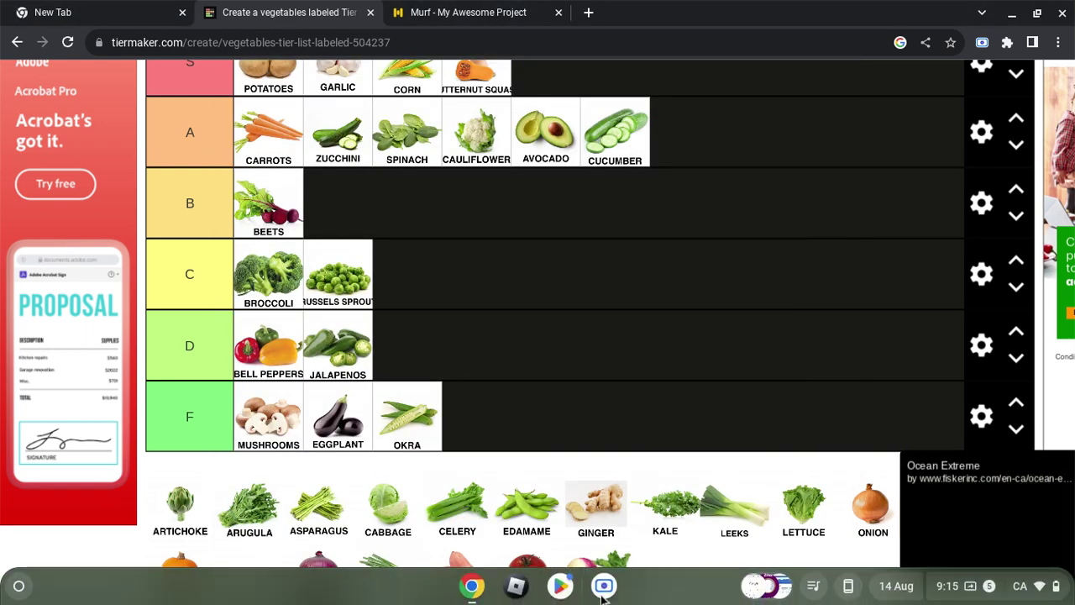
- Pause and resume the recording, play the "zunchini creamy elegant sunning its so creamy" line at a higher system volume, and reopen Screen Recorder
{"action": "left_click", "coordinate": [603, 586]}
{"action": "left_click", "coordinate": [655, 557]}
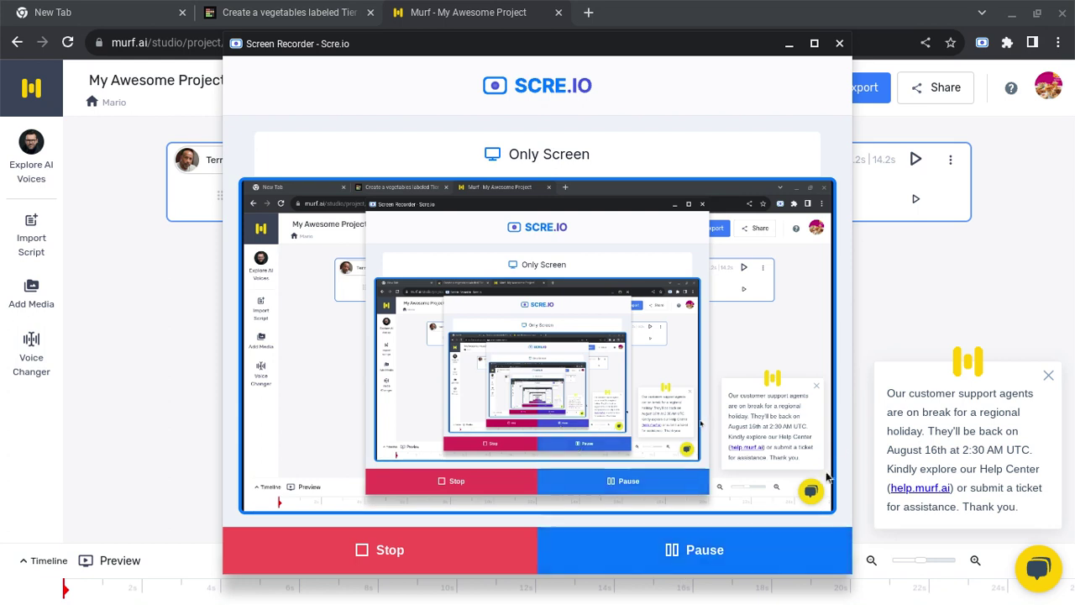
{"action": "left_click", "coordinate": [719, 552]}
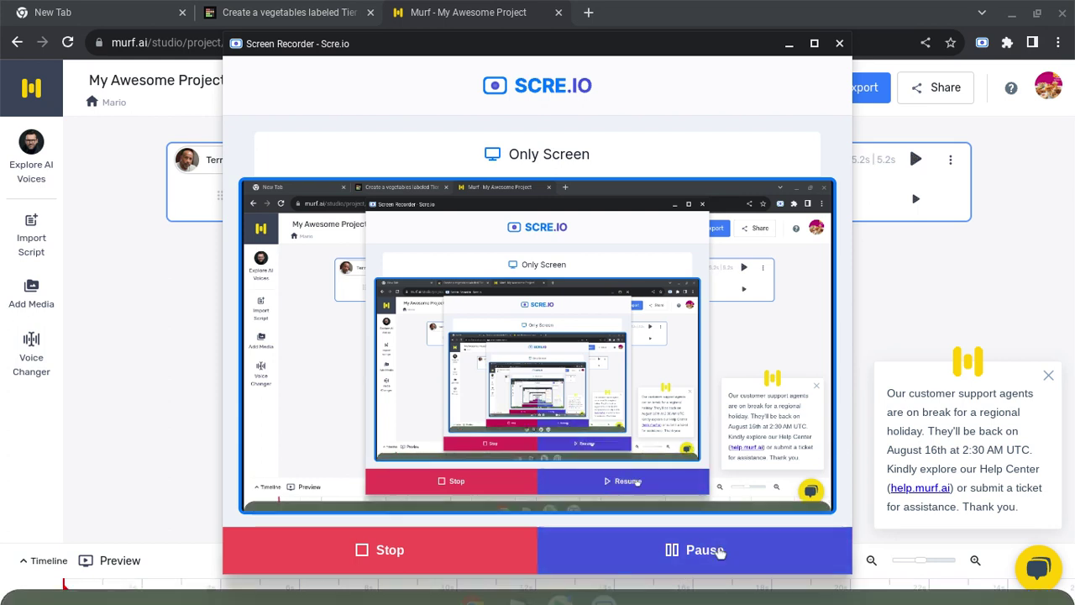
{"action": "left_click", "coordinate": [916, 199]}
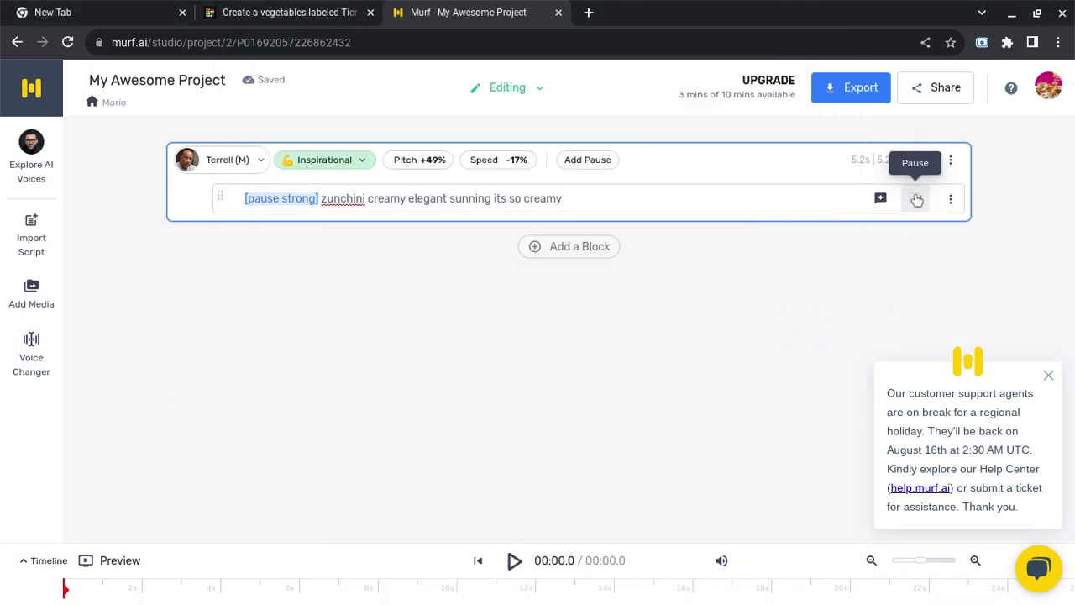
{"action": "key", "text": "XF86AudioRaiseVolume"}
{"action": "key", "text": "XF86AudioRaiseVolume"}
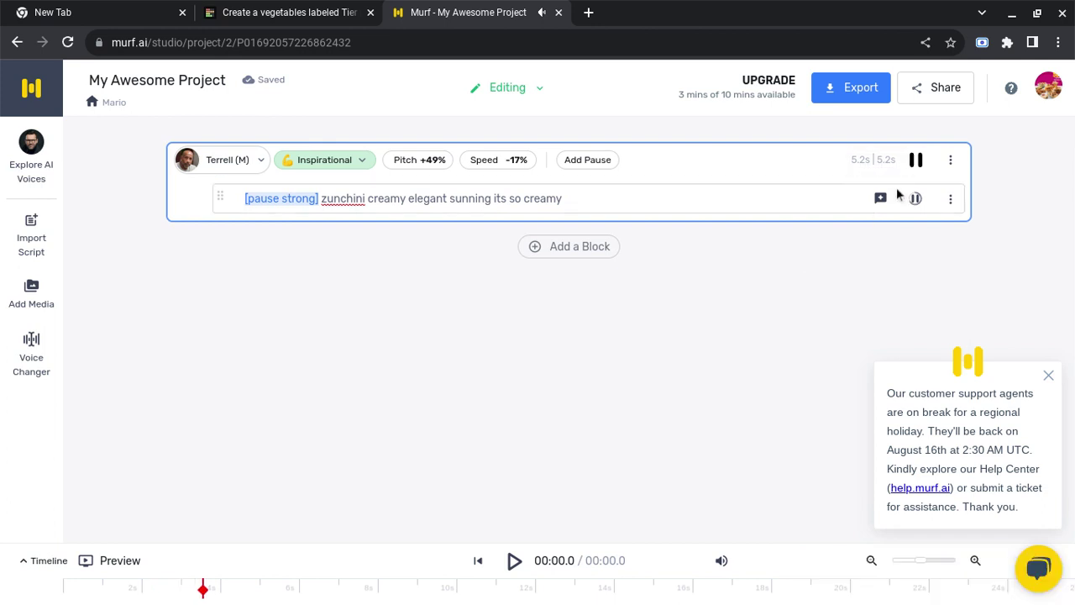
{"action": "left_click", "coordinate": [603, 585]}
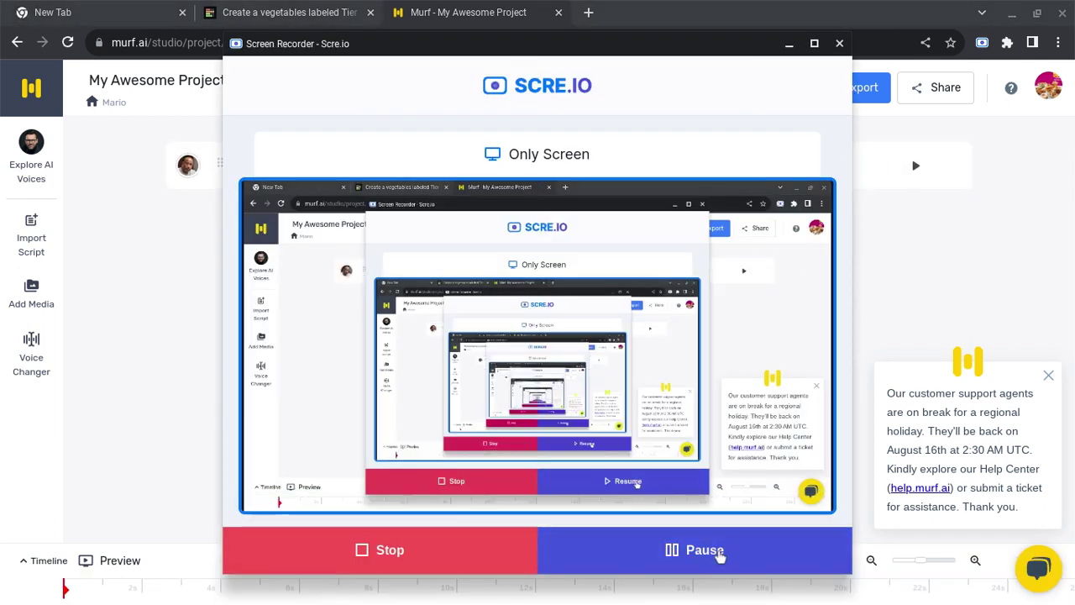
- Pause and resume the recording, play the Murf line starting "its perfect for almost anything the creamyness", and reopen Screen Recorder
{"action": "left_click", "coordinate": [720, 556]}
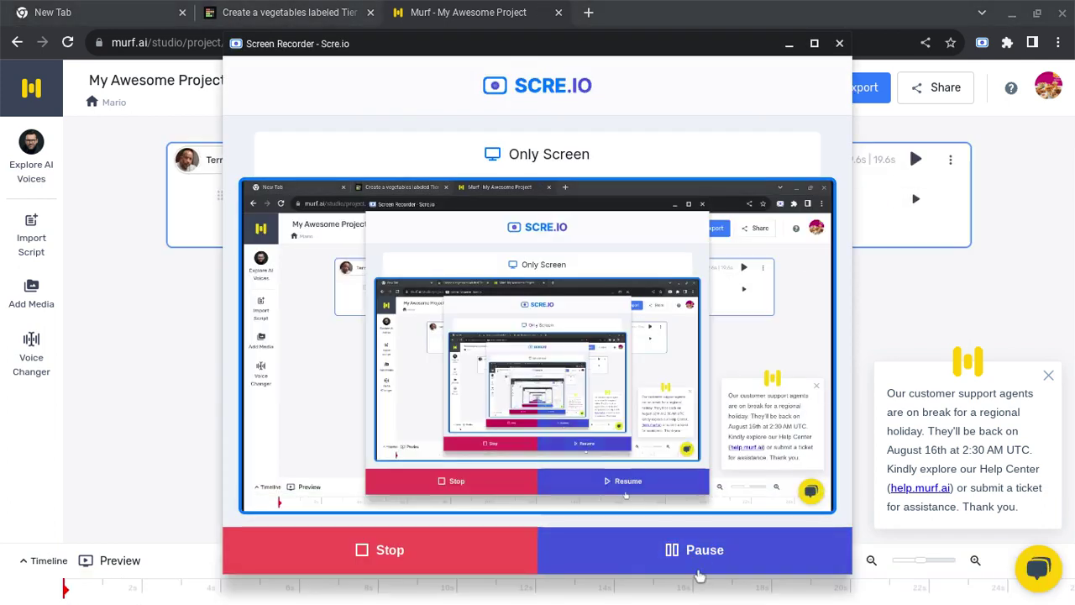
{"action": "left_click", "coordinate": [697, 576]}
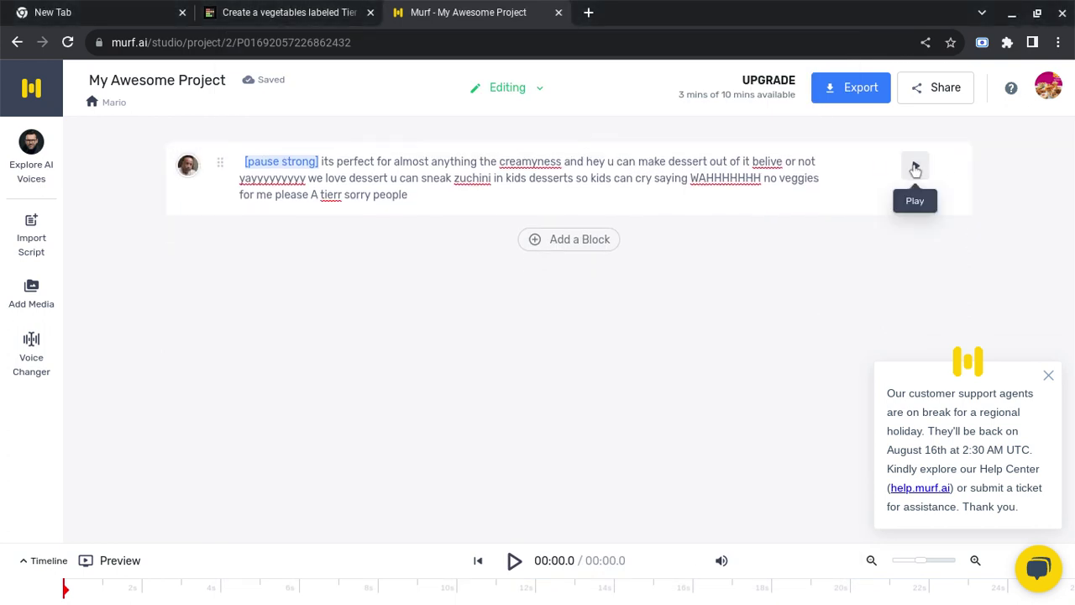
{"action": "left_click", "coordinate": [915, 168]}
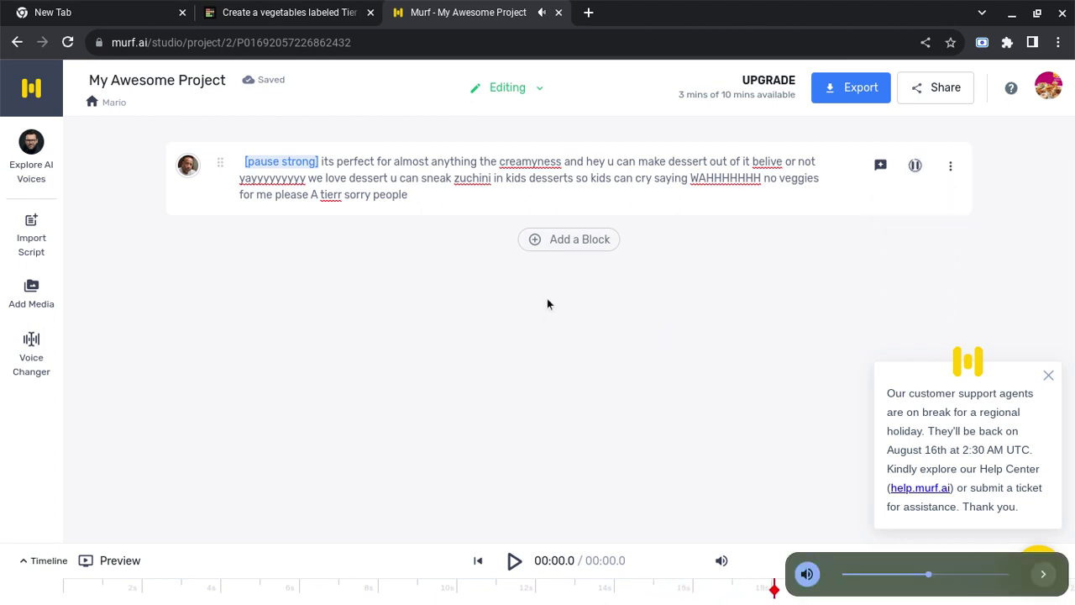
{"action": "mouse_move", "coordinate": [542, 592]}
{"action": "left_click", "coordinate": [474, 597]}
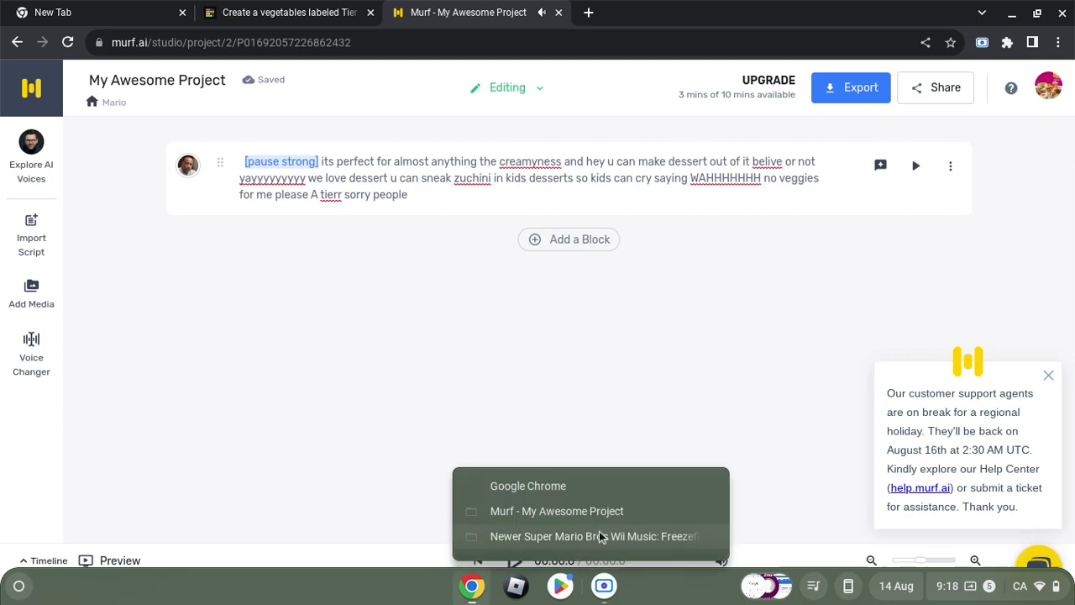
{"action": "left_click", "coordinate": [634, 588]}
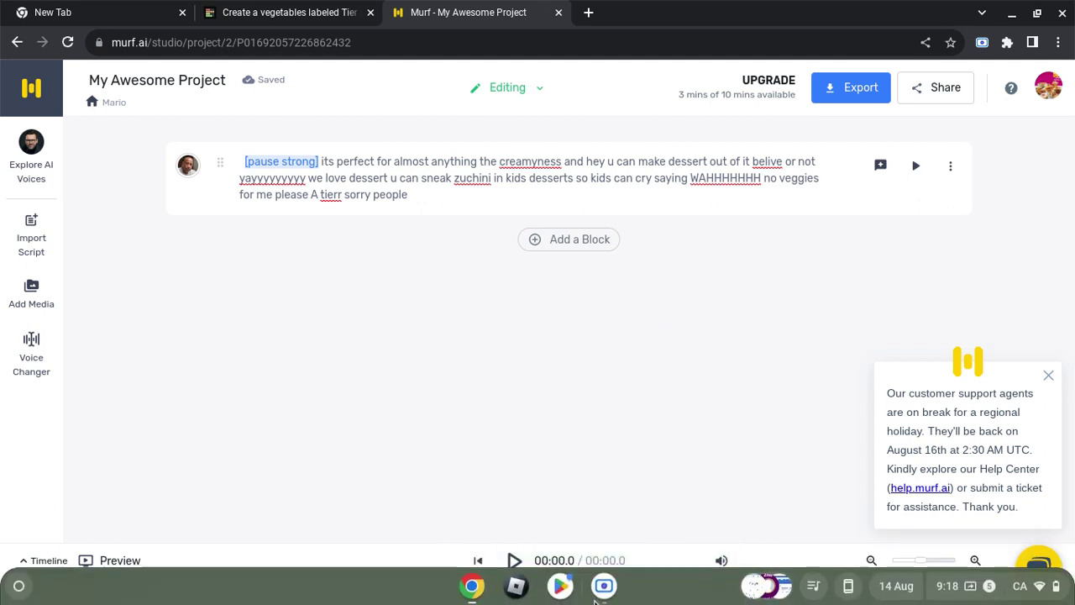
{"action": "left_click", "coordinate": [604, 588]}
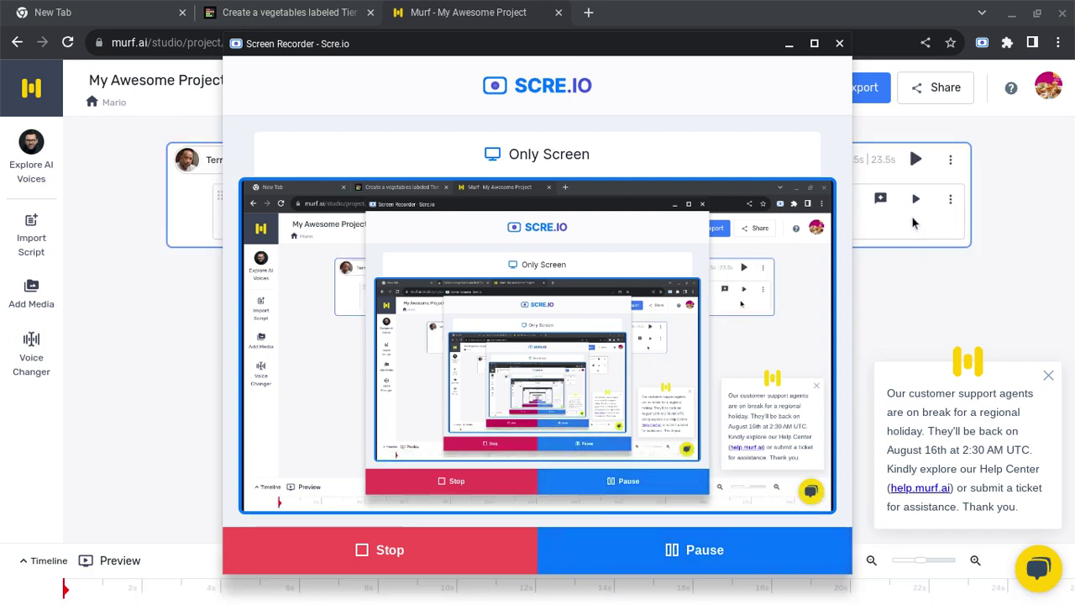
- Play the Murf line starting "lastly we have sweet potatoes" and raise the system volume
{"action": "left_click", "coordinate": [910, 206]}
{"action": "left_click", "coordinate": [910, 211]}
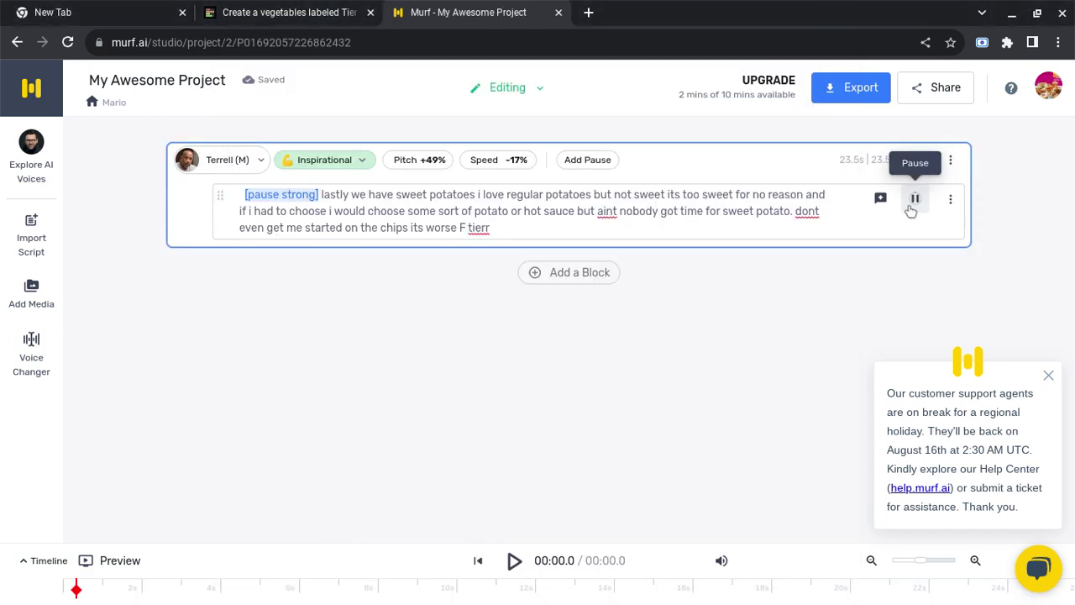
{"action": "key", "text": "XF86AudioRaiseVolume"}
{"action": "key", "text": "XF86AudioRaiseVolume"}
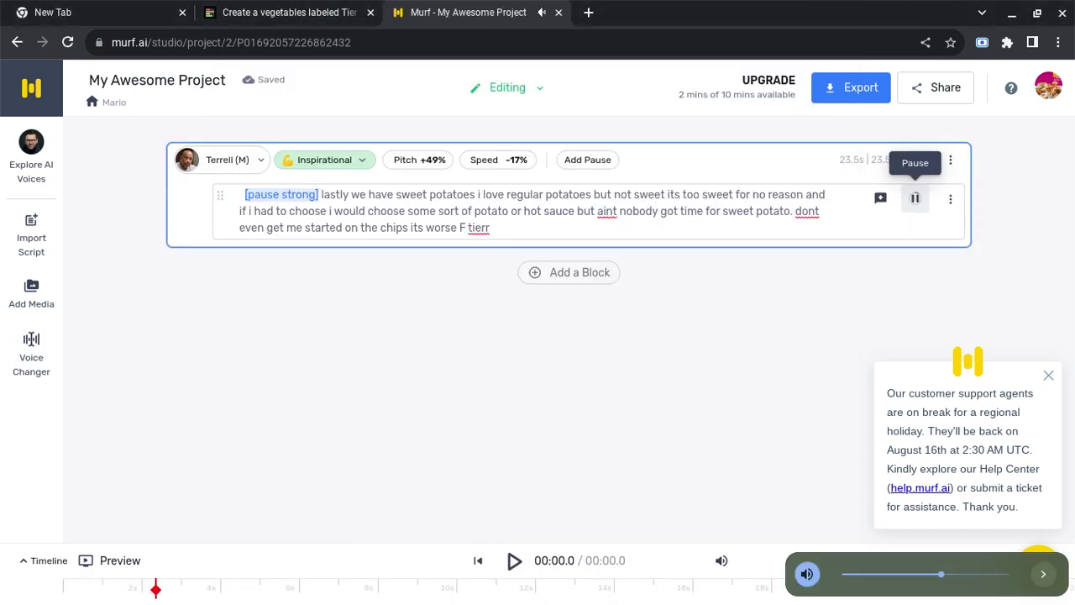
- Pause and resume playback of the sweet potatoes line, adjust the system volume, and reopen Screen Recorder
{"action": "left_click", "coordinate": [915, 198]}
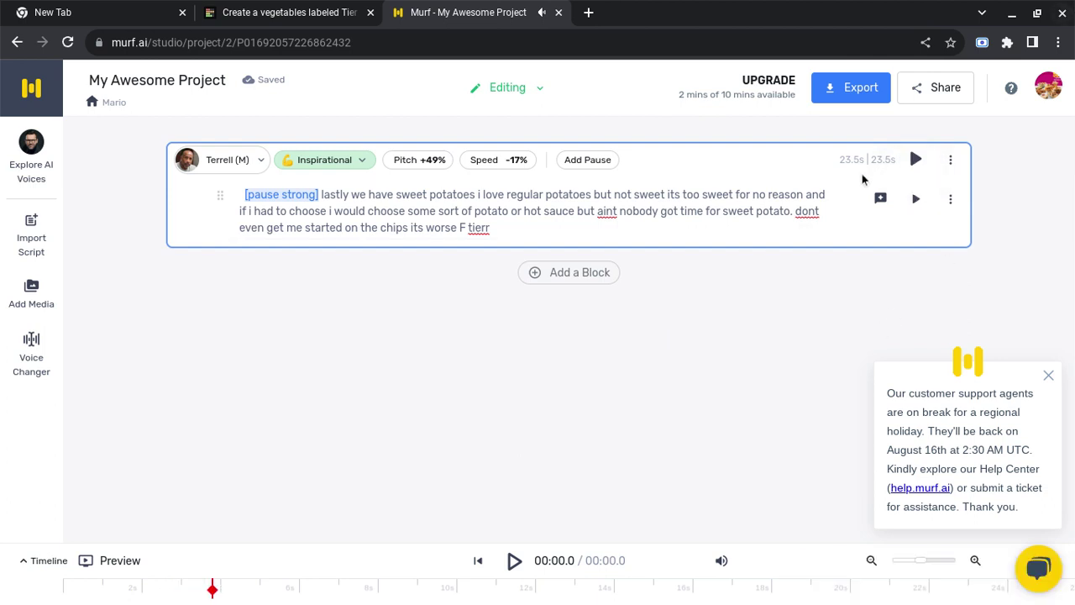
{"action": "left_click", "coordinate": [923, 205]}
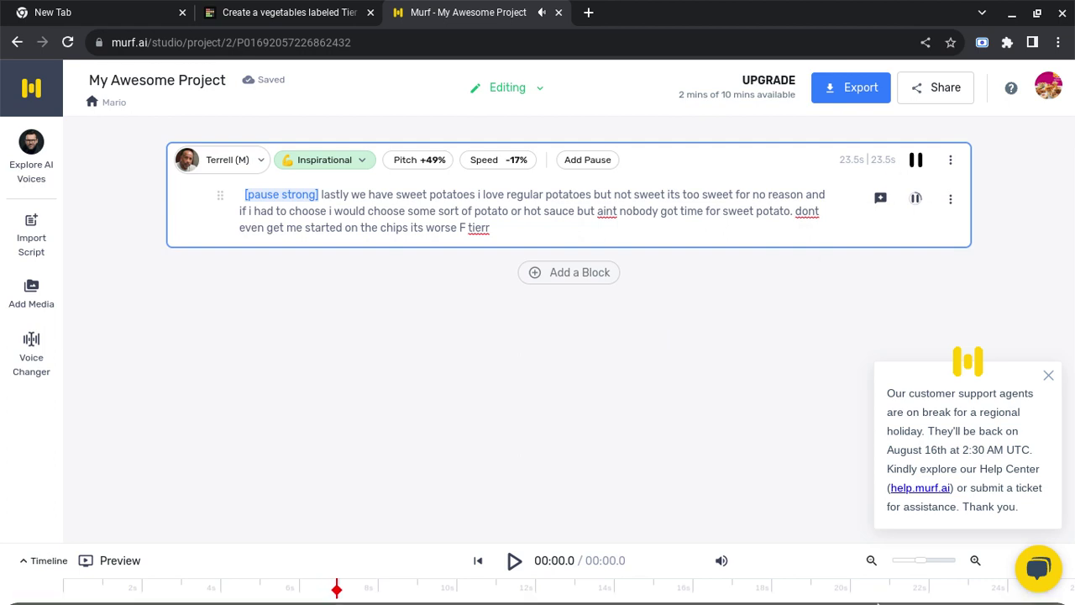
{"action": "mouse_move", "coordinate": [958, 603]}
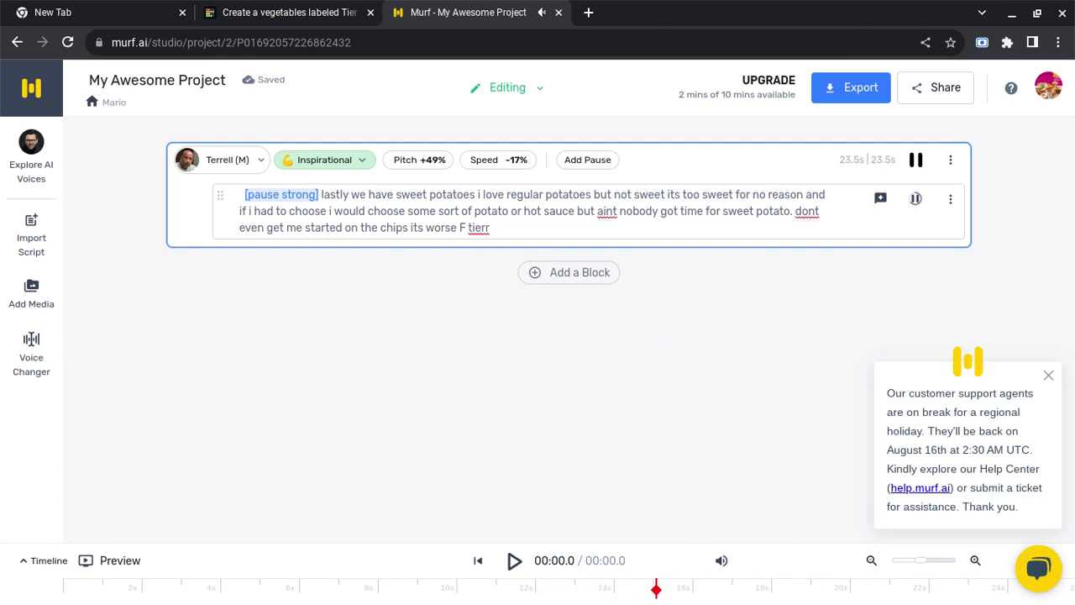
{"action": "key", "text": "XF86AudioLowerVolume"}
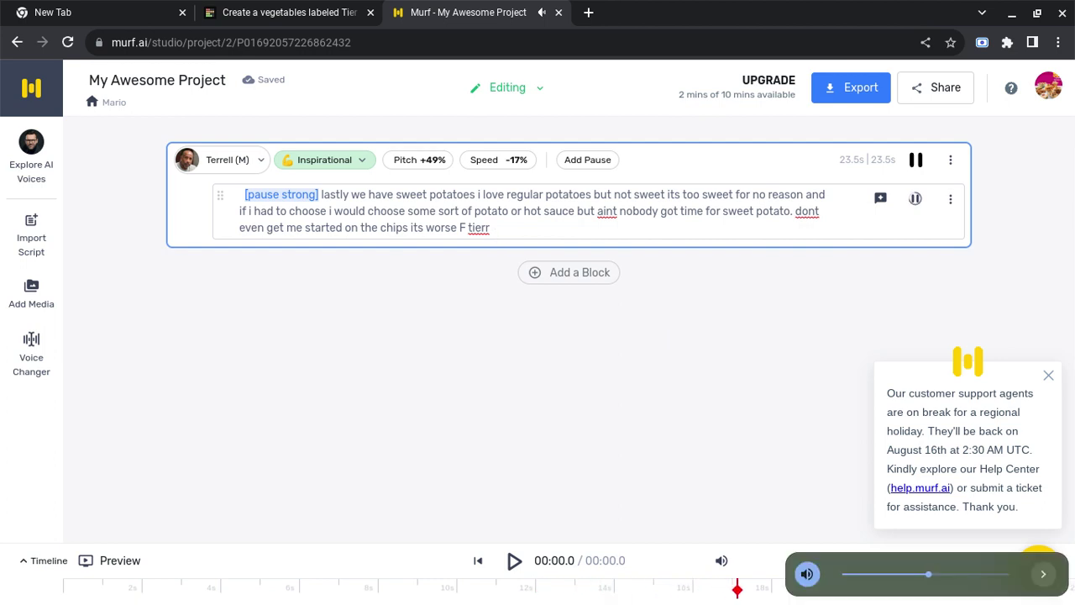
{"action": "key", "text": "XF86AudioRaiseVolume"}
{"action": "mouse_move", "coordinate": [555, 598]}
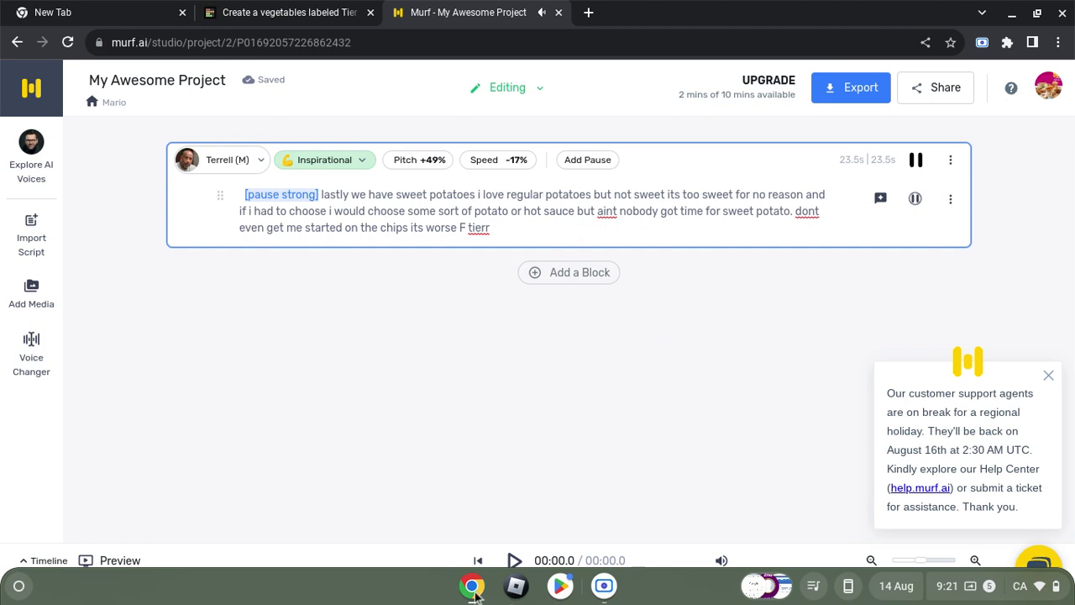
{"action": "left_click", "coordinate": [603, 585]}
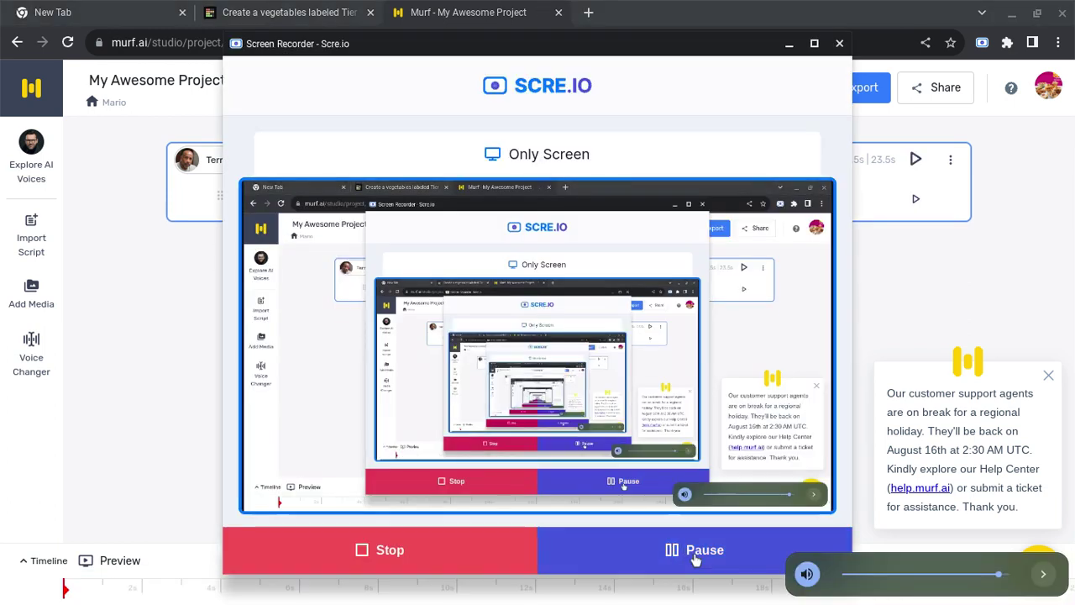
- Generate and play the "the winner is potato" voice line in the Murf project
{"action": "left_click", "coordinate": [928, 165]}
{"action": "left_click", "coordinate": [915, 165]}
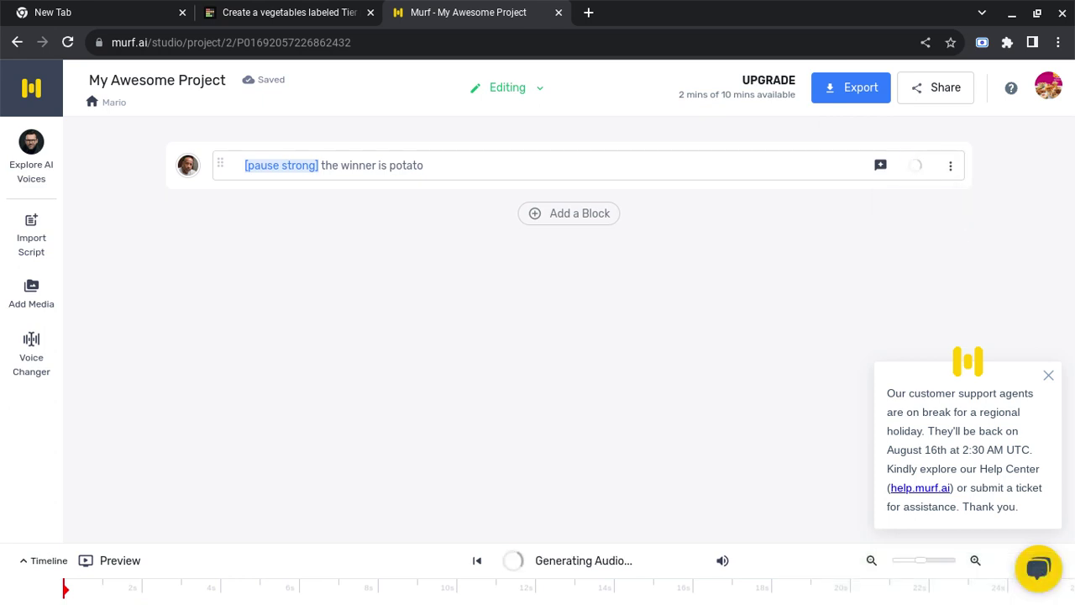
{"action": "left_click", "coordinate": [915, 167]}
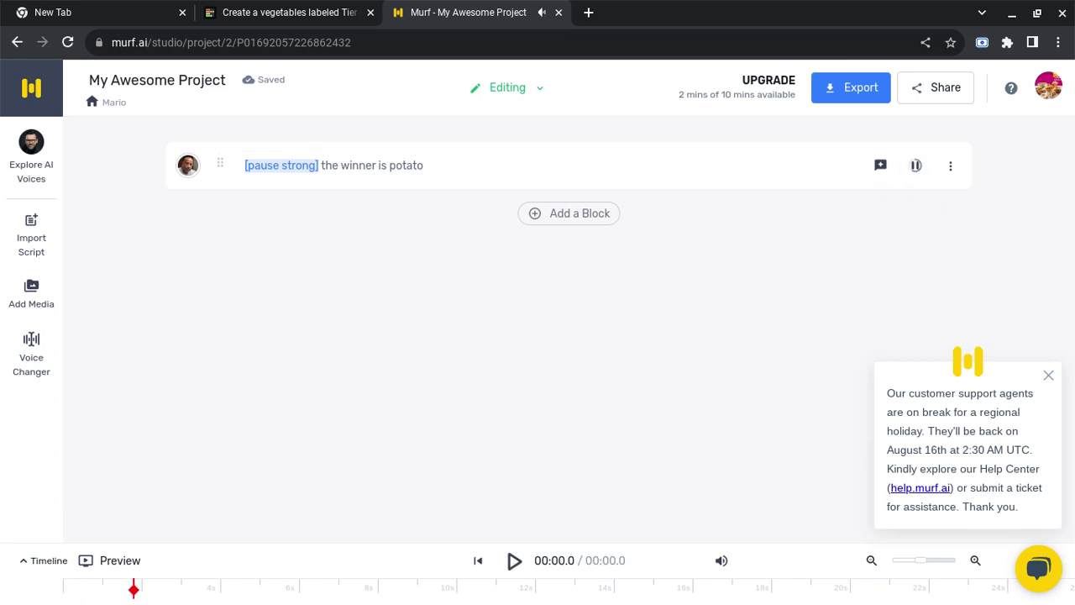
- Reopen Screen Recorder, then pause and resume the recording between the two voice lines
{"action": "mouse_move", "coordinate": [582, 597]}
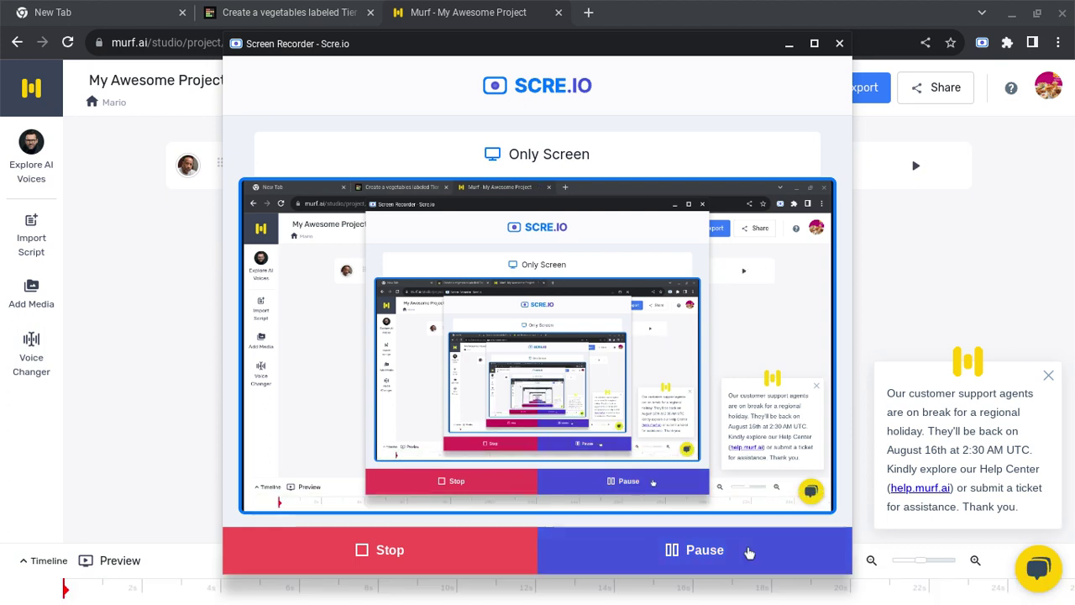
{"action": "left_click", "coordinate": [749, 551]}
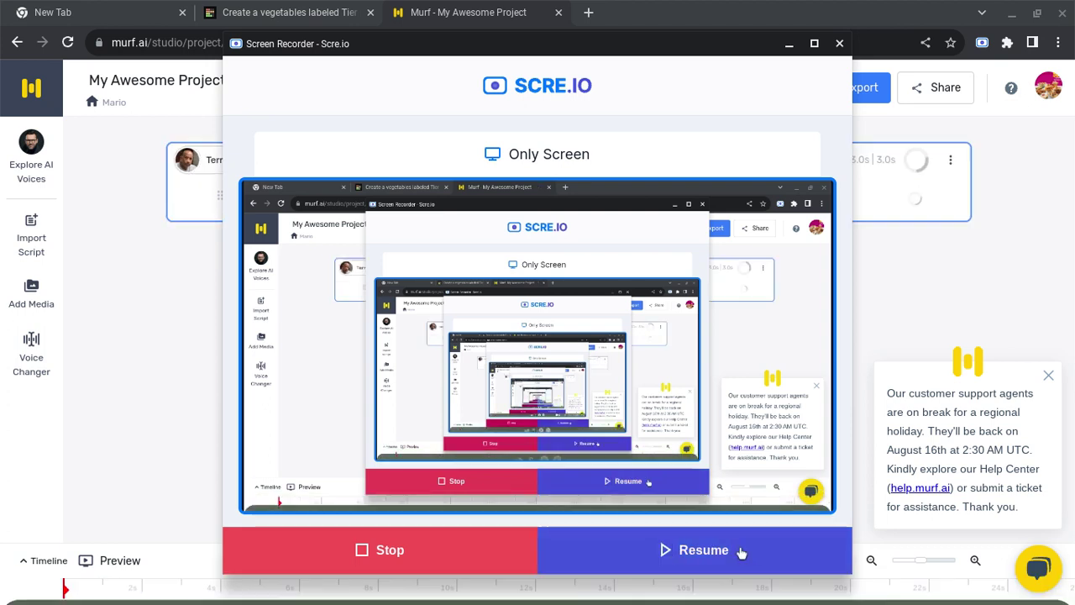
{"action": "left_click", "coordinate": [739, 550]}
- Play the Murf line "the loser is okra worse veggie ever it should get banned" and reopen Screen Recorder
{"action": "left_click", "coordinate": [913, 168]}
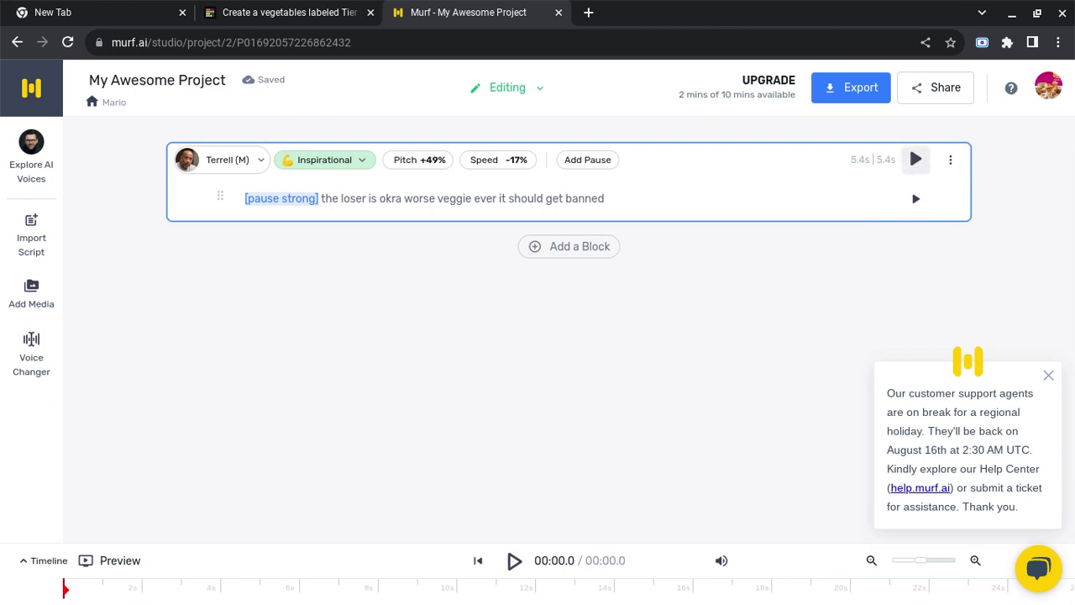
{"action": "left_click", "coordinate": [914, 168]}
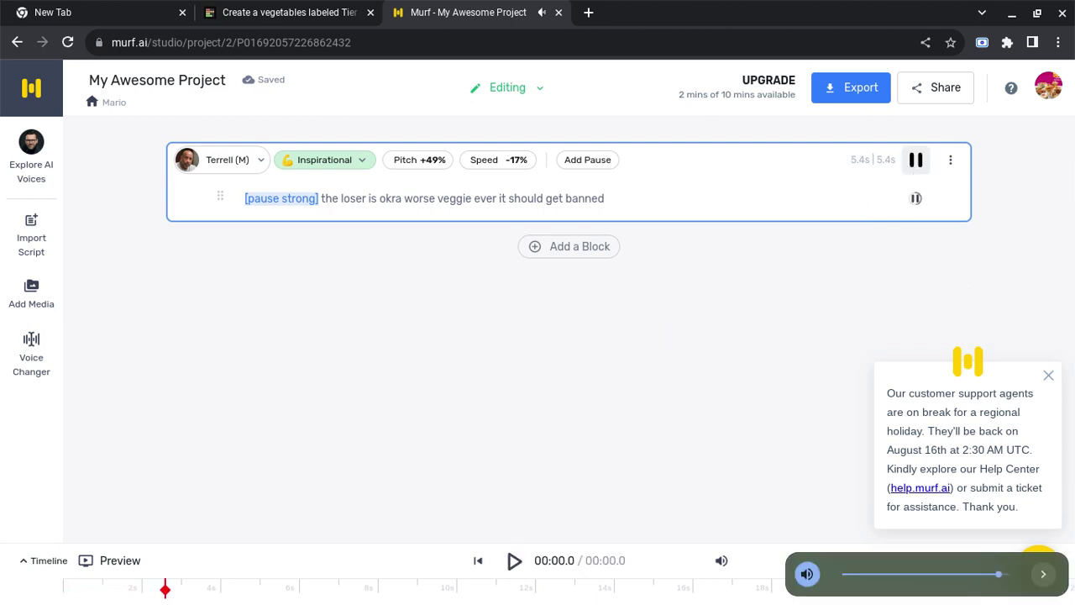
{"action": "mouse_move", "coordinate": [640, 600]}
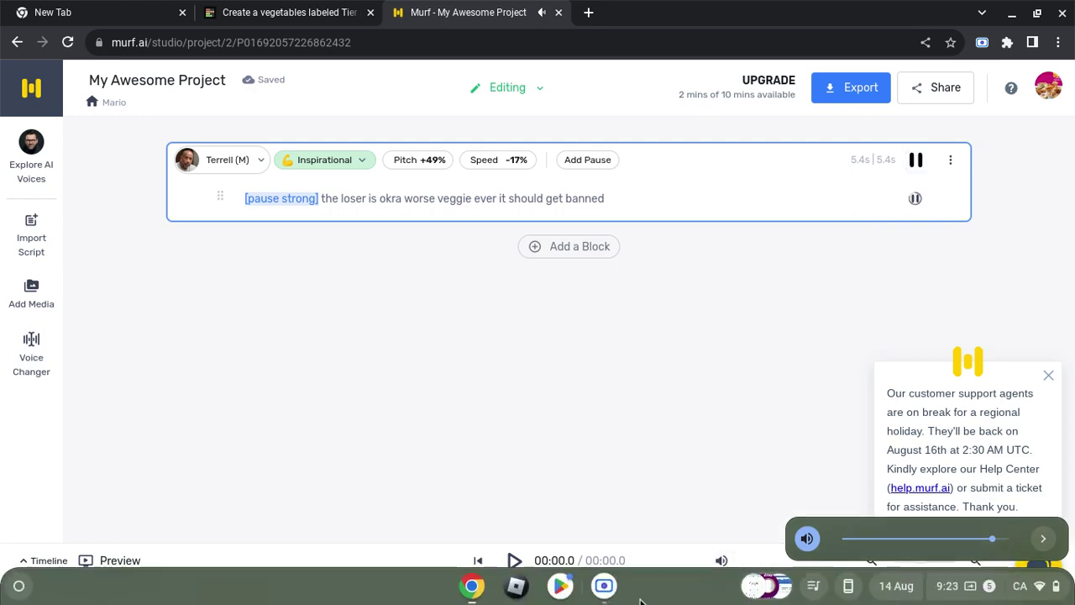
{"action": "left_click", "coordinate": [604, 585]}
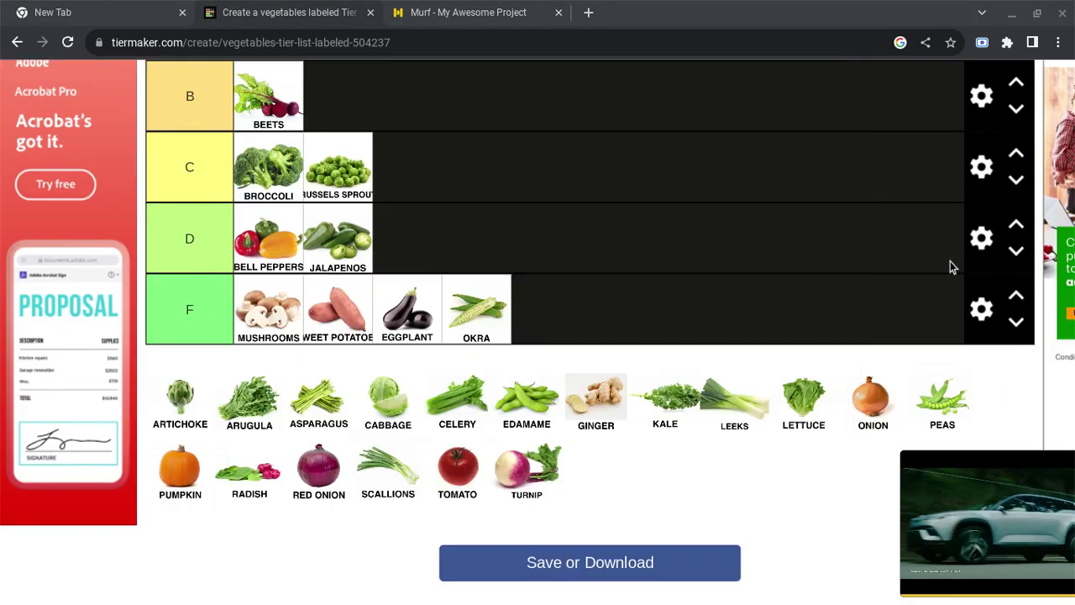
- Show the okra in the F tier of the vegetables tier list up close
{"action": "scroll", "coordinate": [587, 294], "scroll_direction": "up", "scroll_amount": 3}
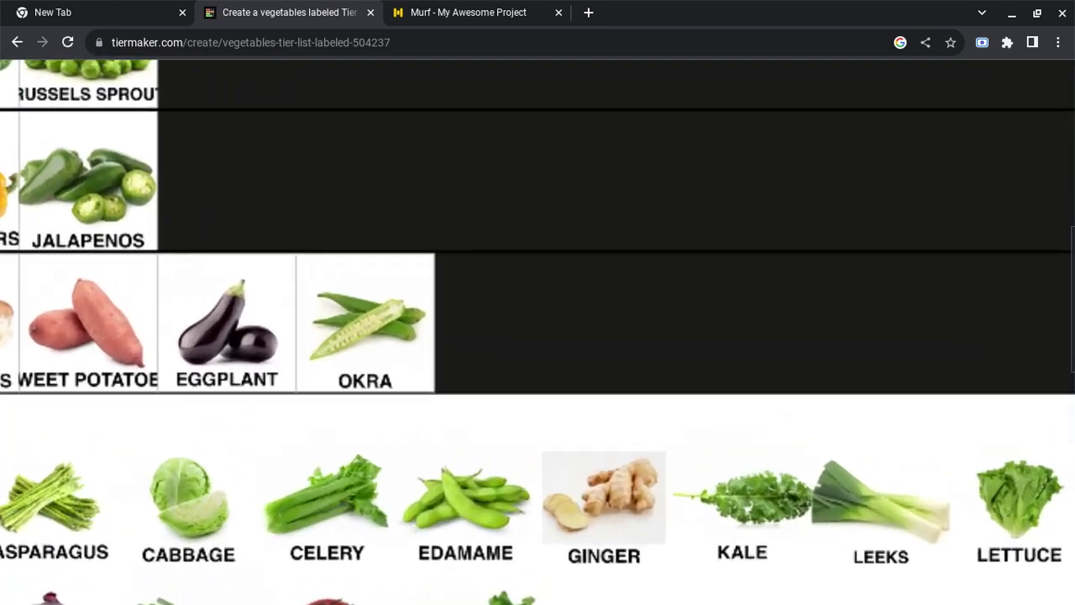
{"action": "scroll", "coordinate": [459, 299], "scroll_direction": "up", "scroll_amount": 3}
{"action": "scroll", "coordinate": [459, 299], "scroll_direction": "left", "scroll_amount": 1}
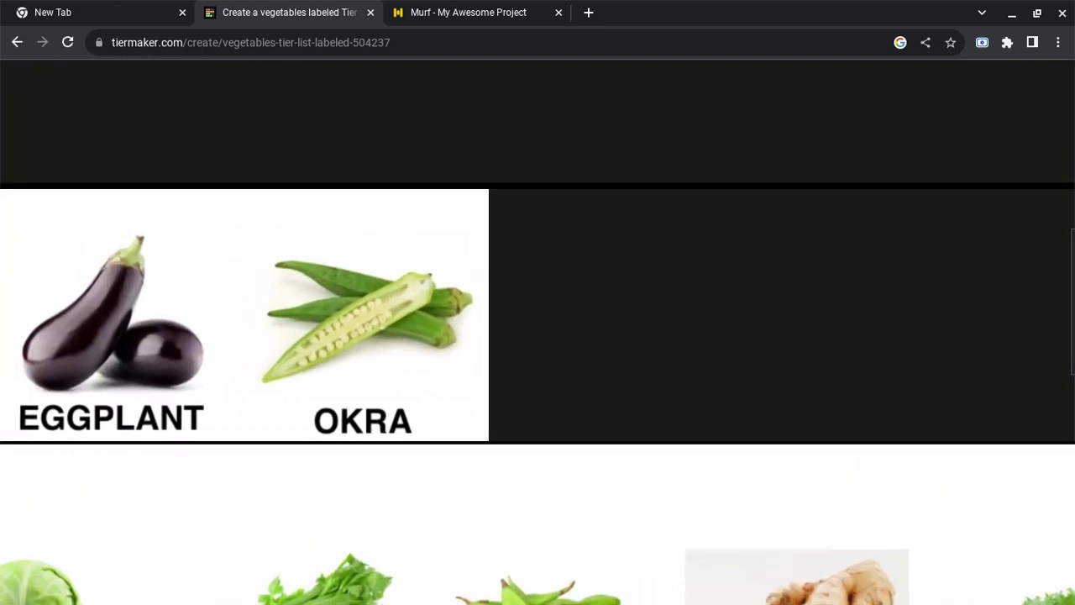
{"action": "scroll", "coordinate": [693, 393], "scroll_direction": "left", "scroll_amount": 1}
{"action": "scroll", "coordinate": [693, 393], "scroll_direction": "down", "scroll_amount": 1}
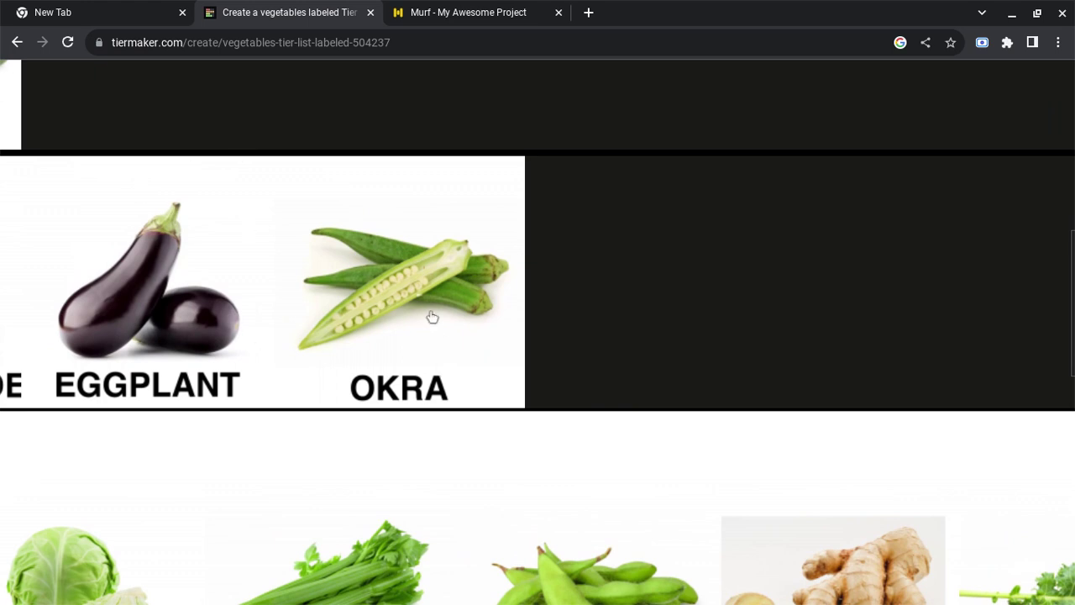
- Return to the Murf project and bring up Screen Recorder before and after showing the "alright time to end the vid bye" line
{"action": "left_click", "coordinate": [470, 12]}
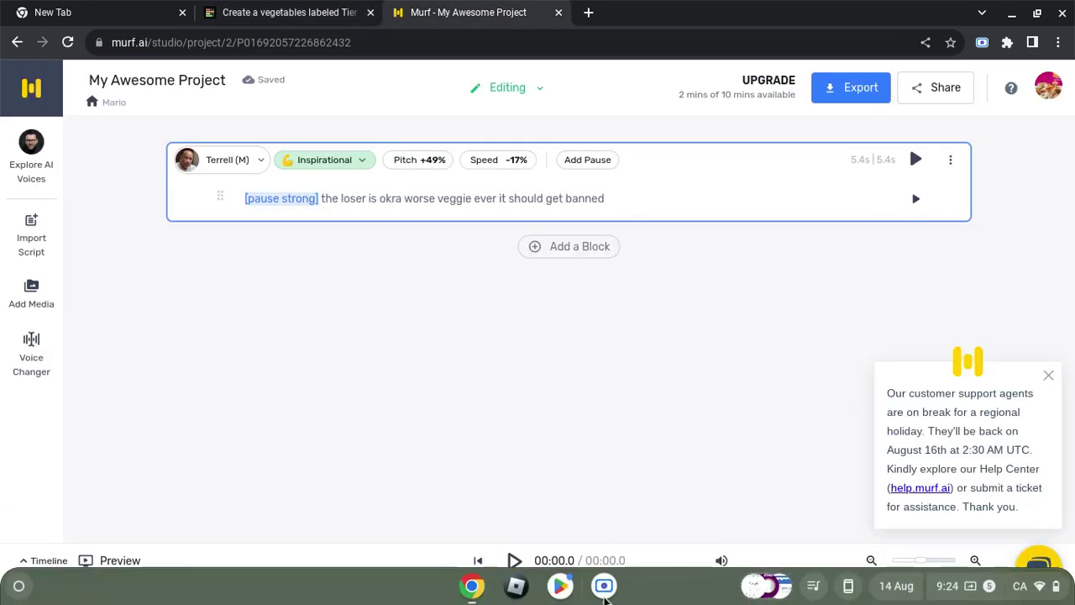
{"action": "left_click", "coordinate": [604, 598]}
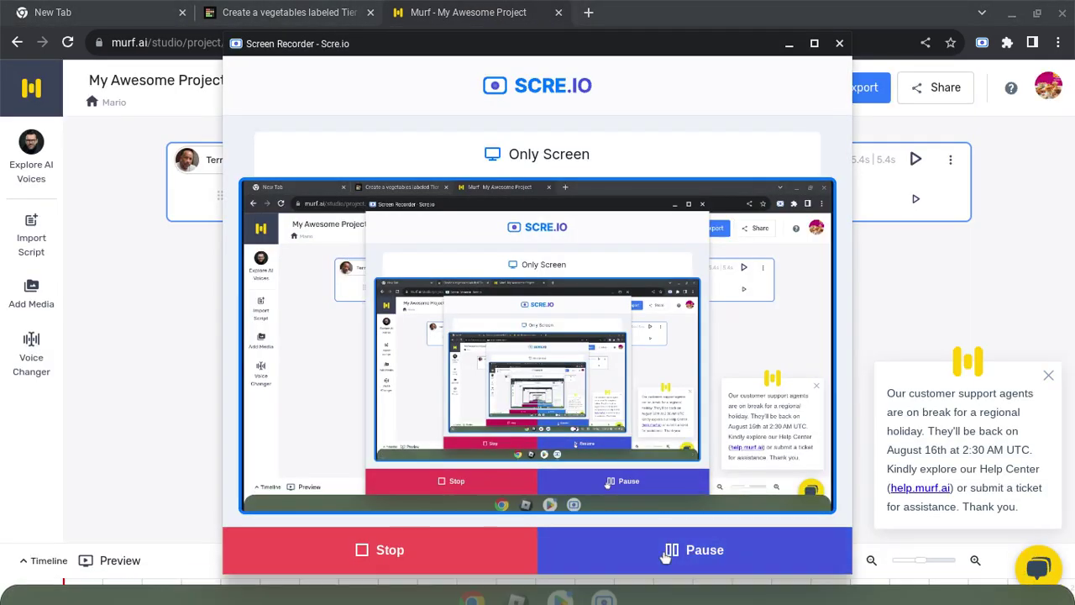
{"action": "left_click", "coordinate": [894, 303]}
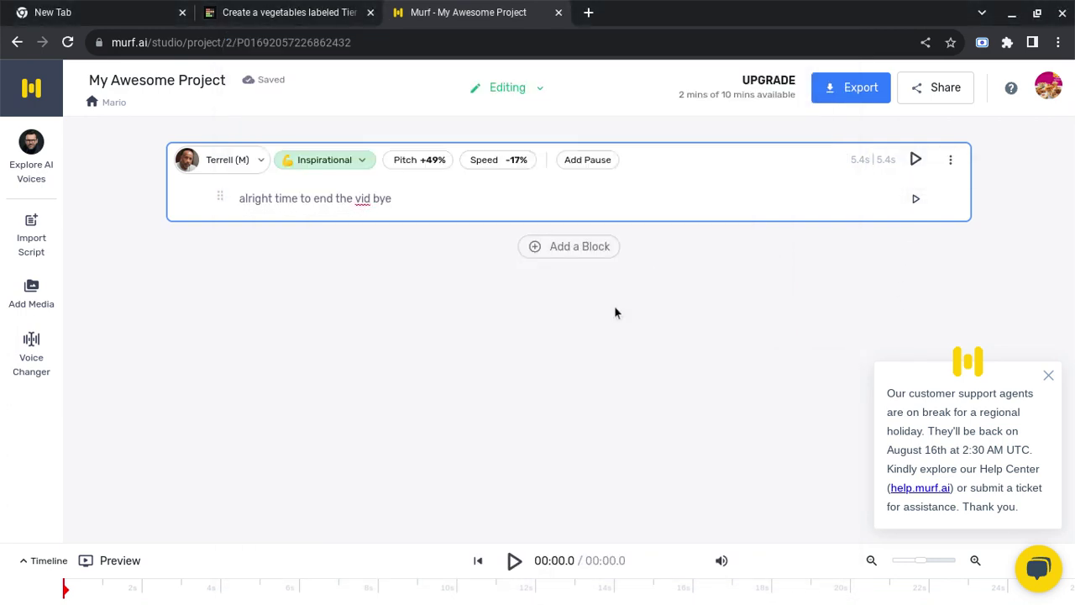
{"action": "left_click", "coordinate": [611, 595]}
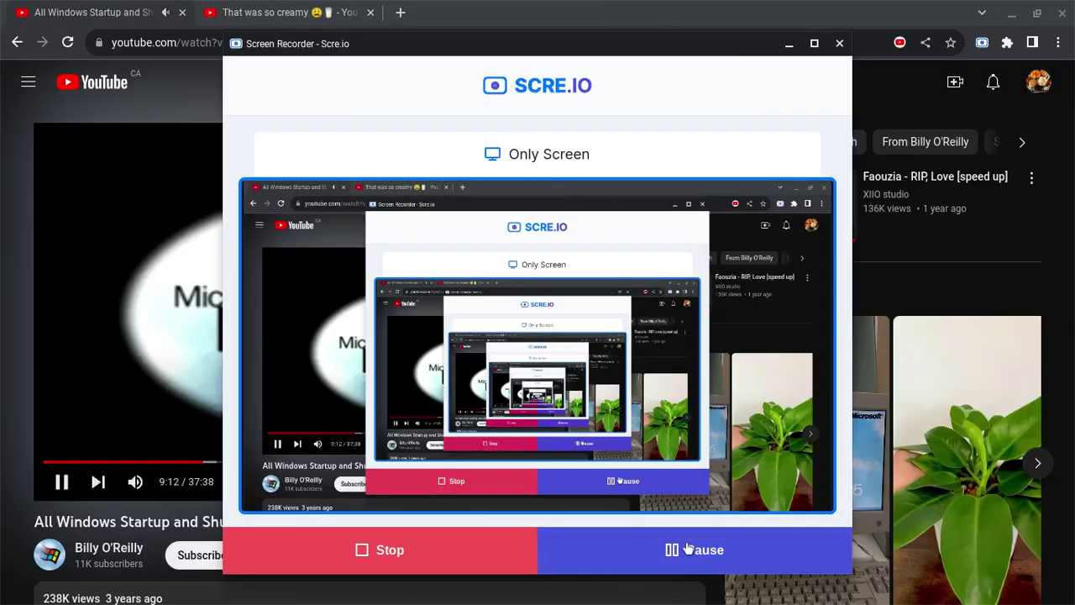